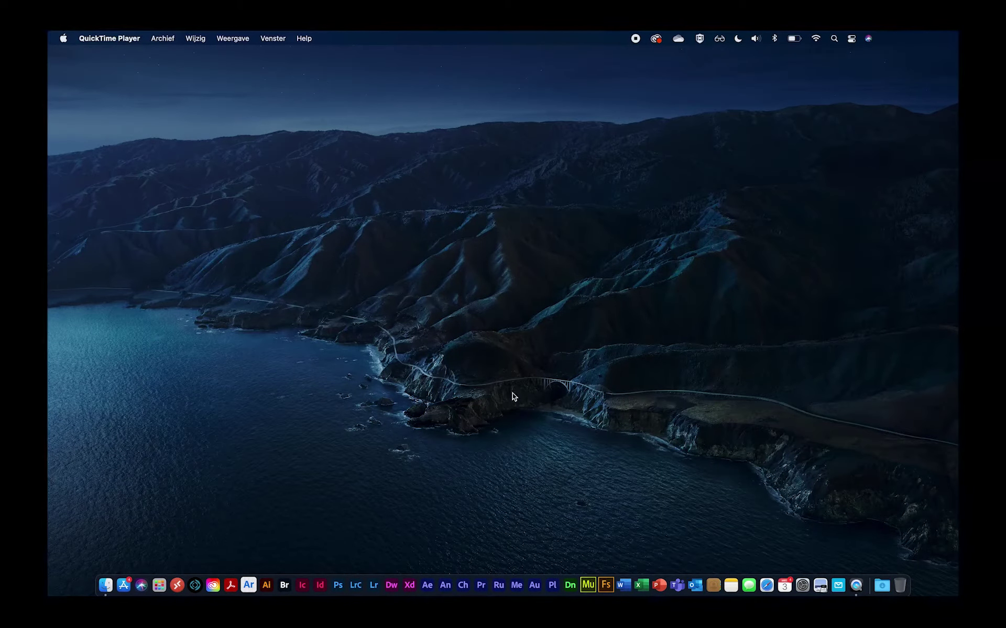
Launch Microsoft Word from the Dock.
{"action": "left_click", "coordinate": [623, 586]}
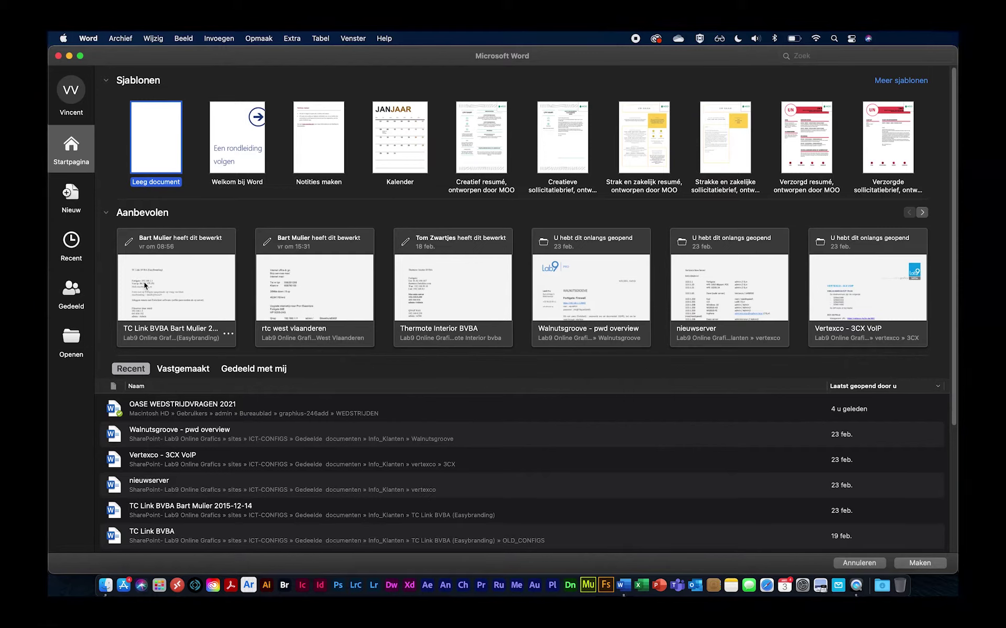
Create a new blank document (Leeg document) from the Nieuw template gallery.
{"action": "left_click", "coordinate": [73, 194]}
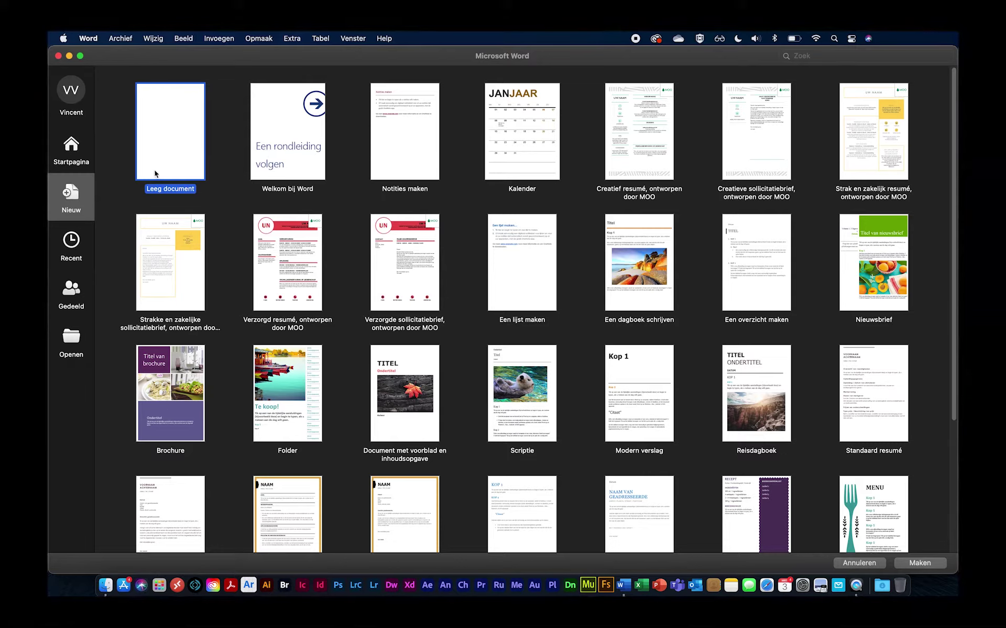
{"action": "double_click", "coordinate": [169, 131]}
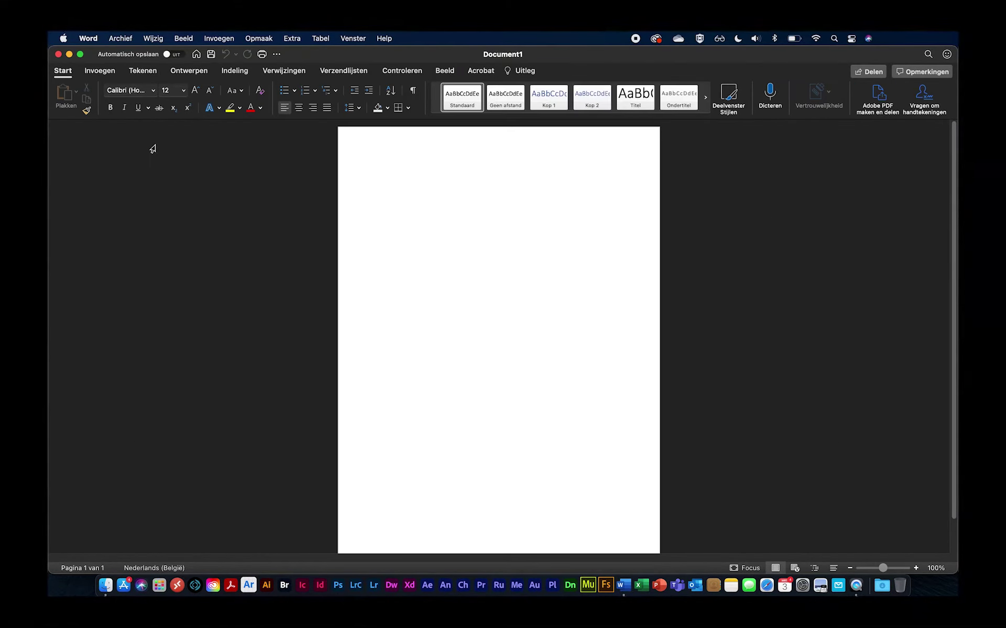
Look through the Insert, Draw, Design and Layout ribbon tabs, ending back on Start.
{"action": "left_click", "coordinate": [102, 72]}
{"action": "left_click", "coordinate": [142, 71]}
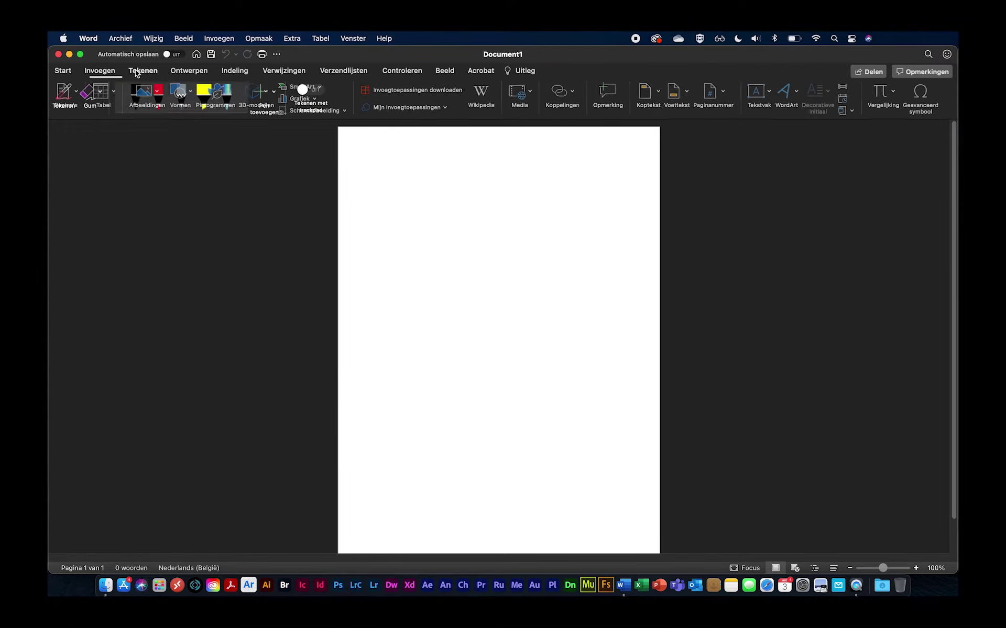
{"action": "left_click", "coordinate": [186, 74]}
{"action": "left_click", "coordinate": [233, 71]}
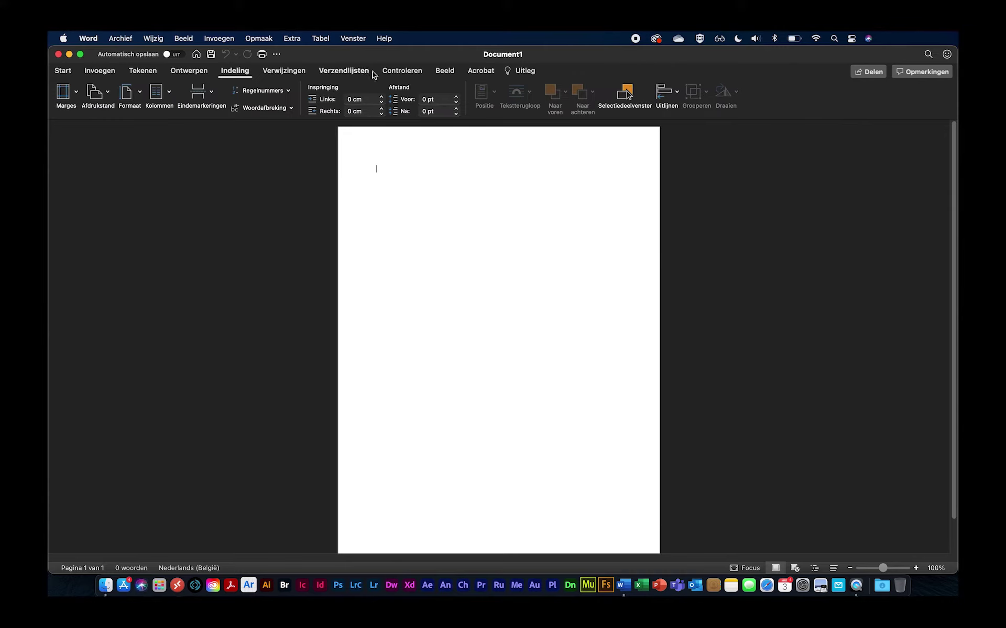
{"action": "left_click", "coordinate": [60, 71]}
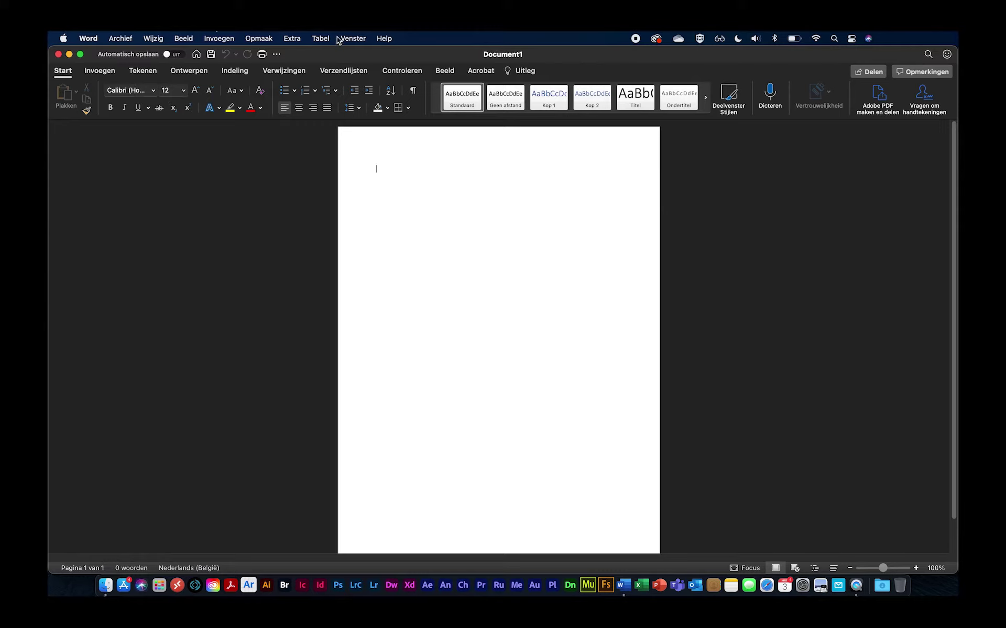
Open the store via Invoegen > Invoegtoepassingen > Invoegtoepassingen downloaden.
{"action": "left_click", "coordinate": [219, 38]}
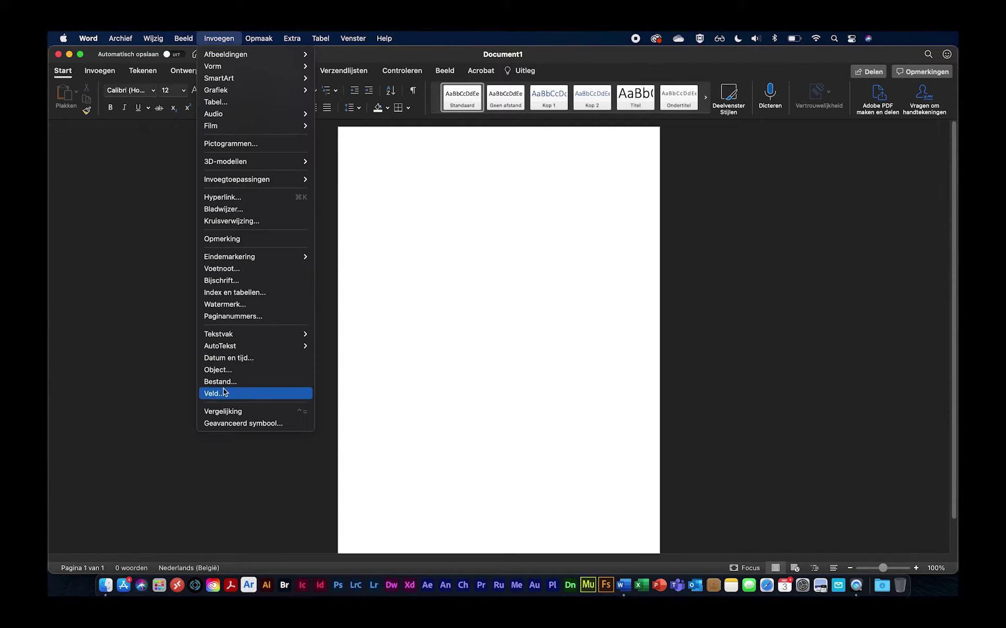
{"action": "mouse_move", "coordinate": [258, 182]}
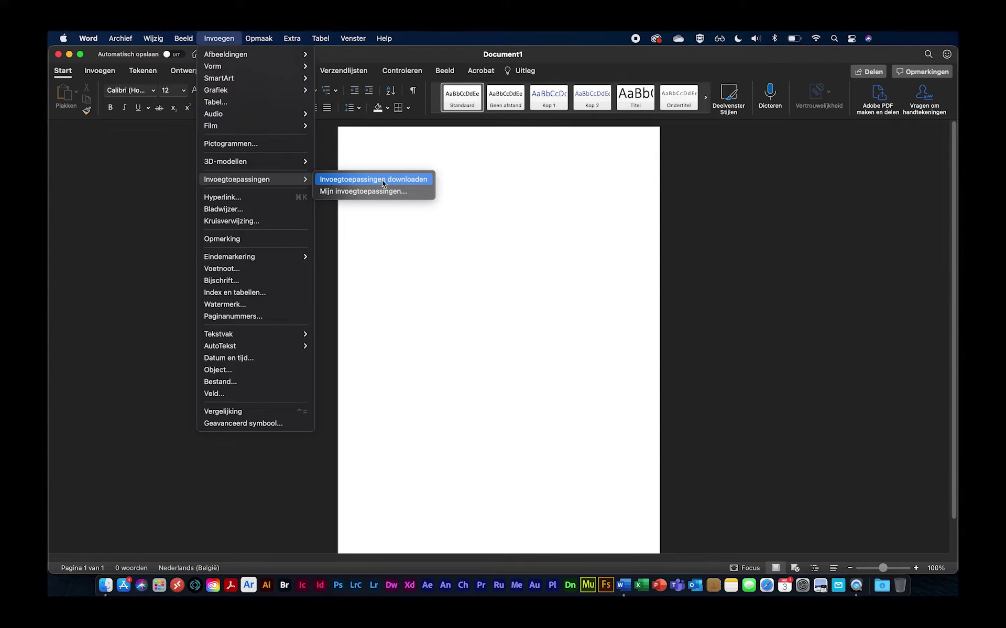
{"action": "left_click", "coordinate": [383, 180]}
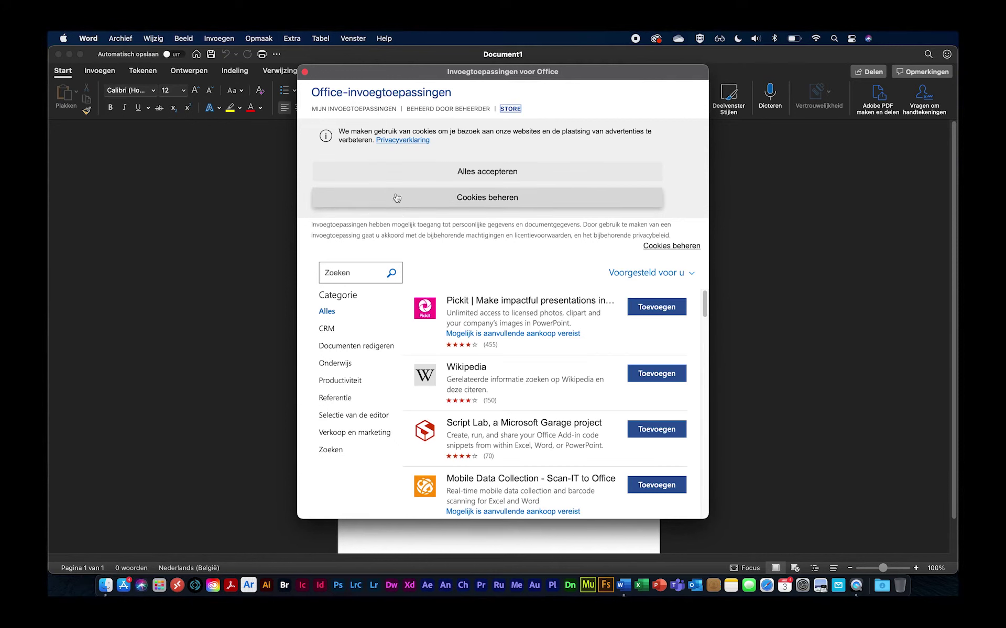
Accept the store's cookies and search the add-ins store for 'adobe'.
{"action": "left_click", "coordinate": [448, 179]}
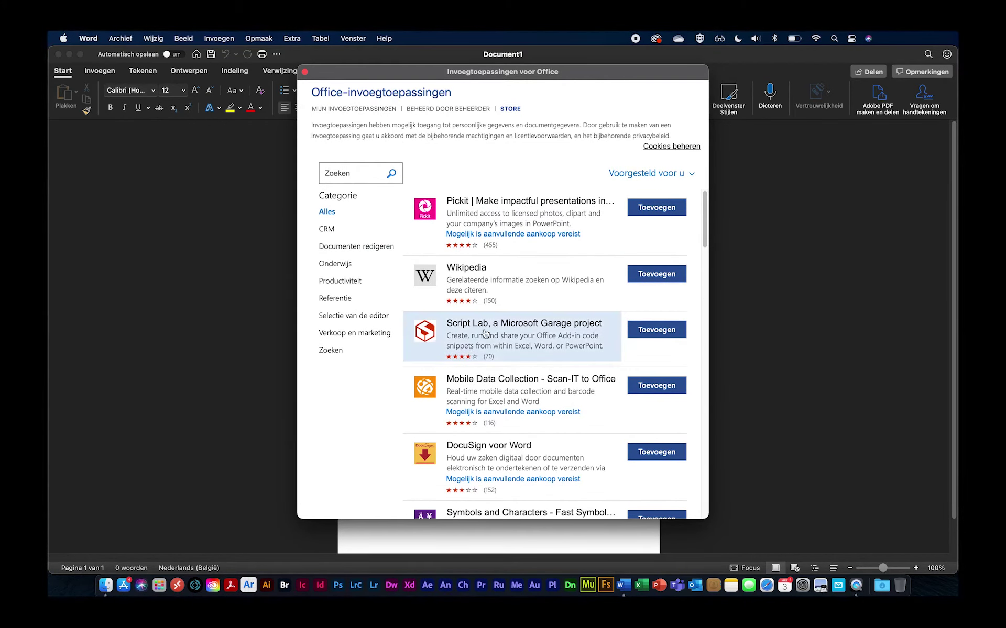
{"action": "scroll", "coordinate": [467, 246], "scroll_direction": "down", "scroll_amount": 7}
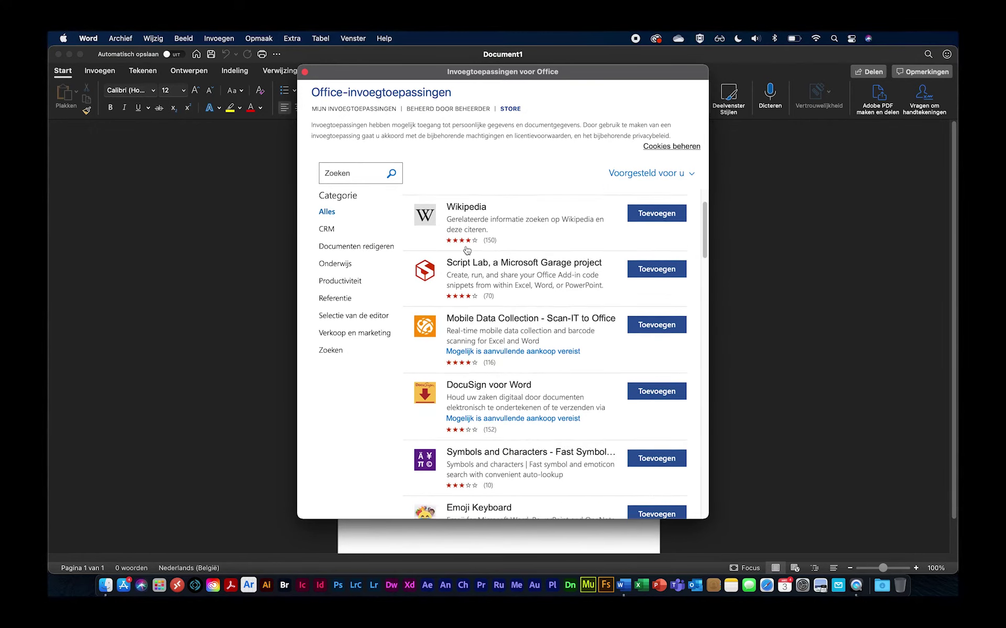
{"action": "scroll", "coordinate": [467, 250], "scroll_direction": "down", "scroll_amount": 8}
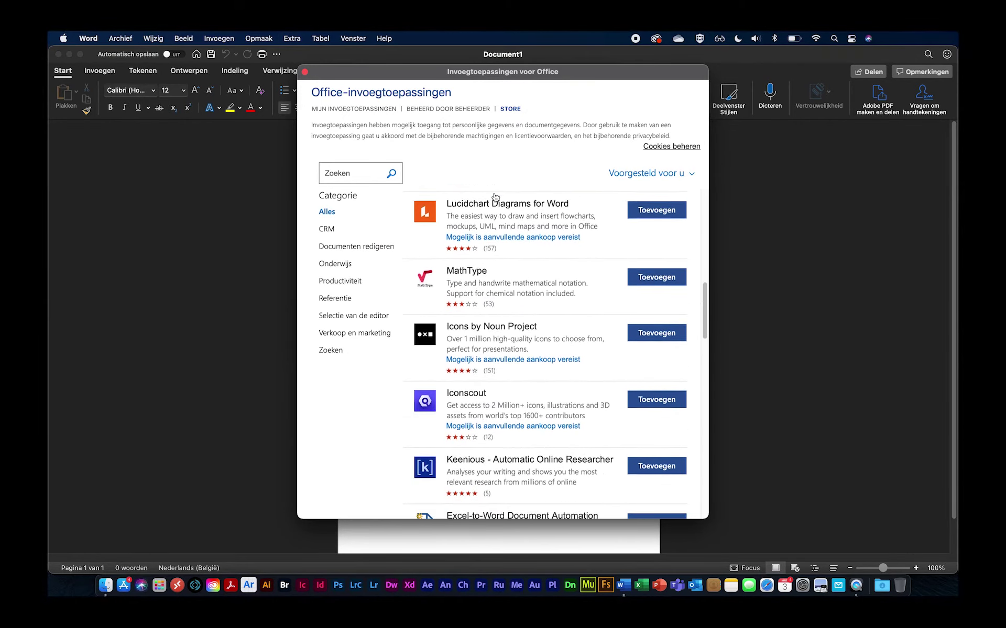
{"action": "scroll", "coordinate": [495, 197], "scroll_direction": "up", "scroll_amount": 15}
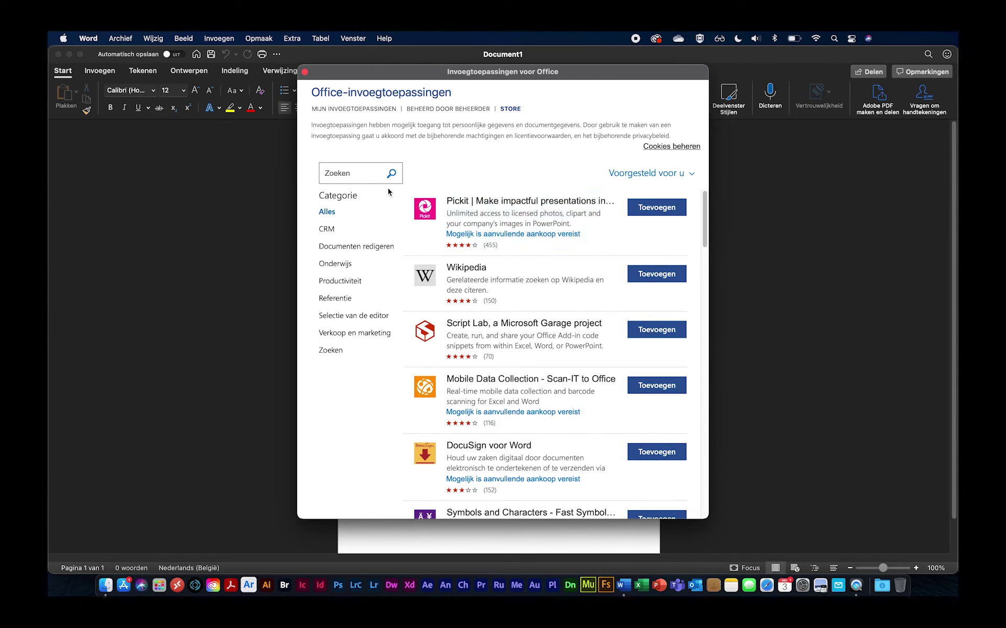
{"action": "type", "text": "adobe"}
{"action": "key", "text": "Return"}
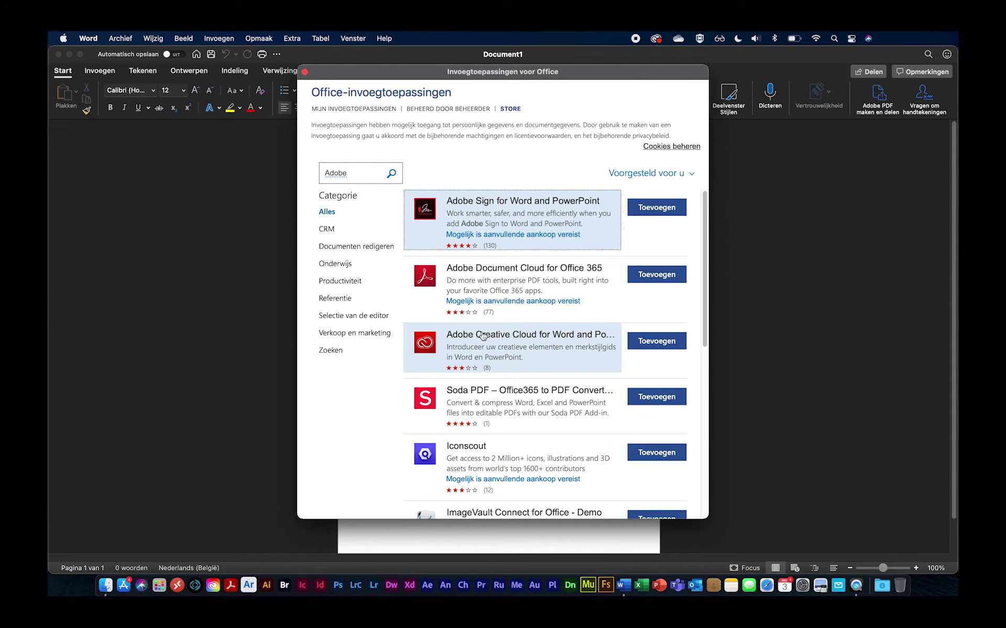
Review the Adobe Creative Cloud add-in's screenshots and full description, then return to the results.
{"action": "left_click", "coordinate": [482, 336]}
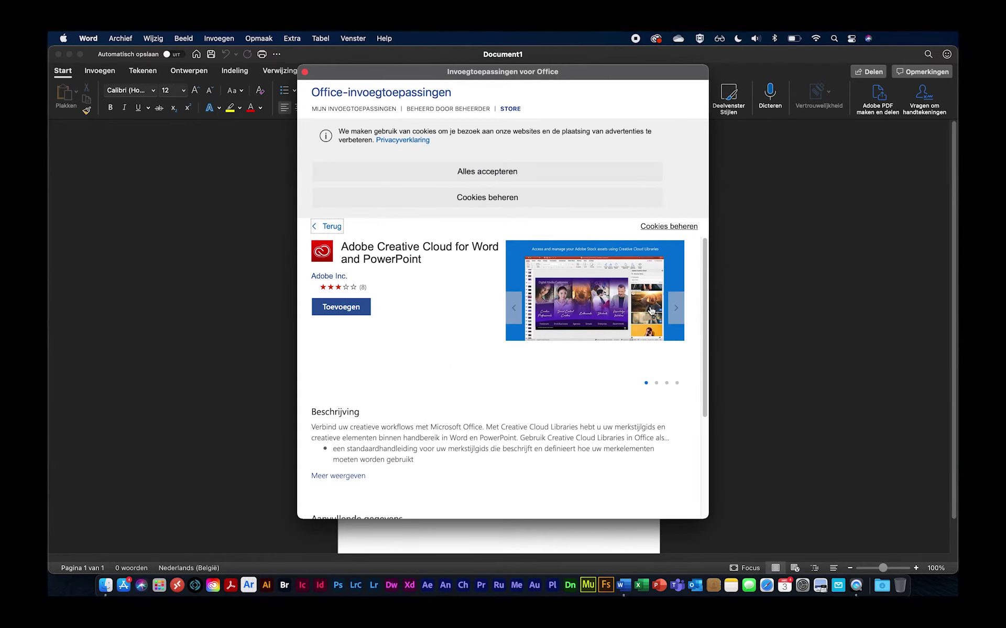
{"action": "left_click", "coordinate": [678, 310]}
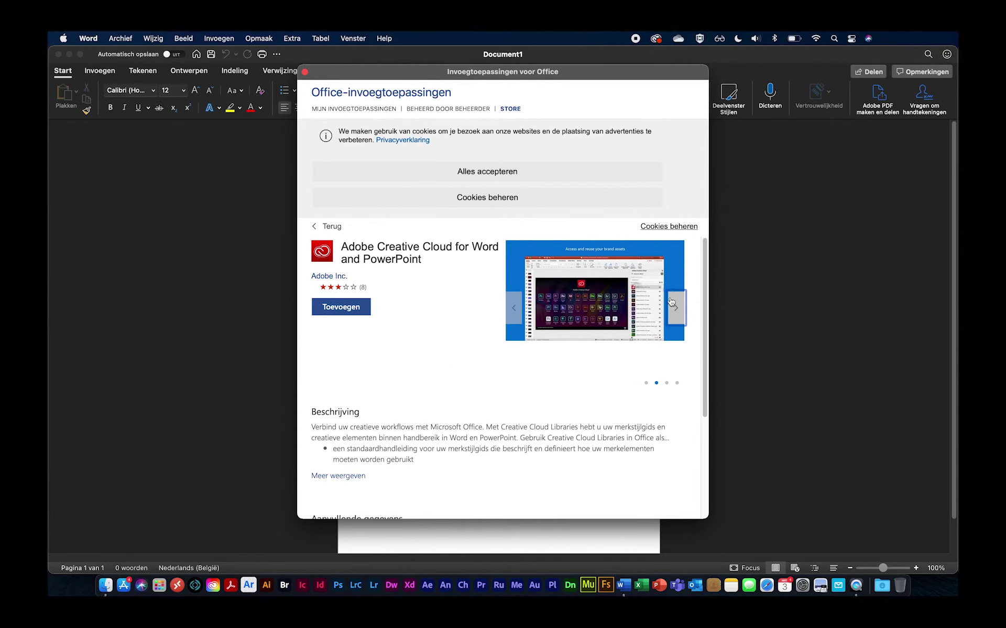
{"action": "left_click", "coordinate": [537, 178]}
{"action": "left_click", "coordinate": [673, 214]}
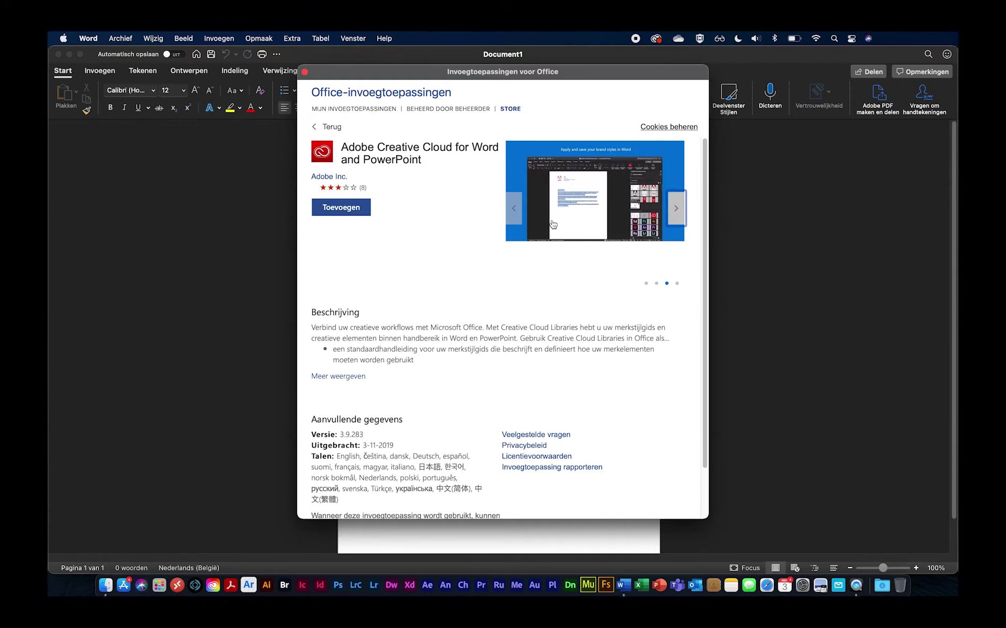
{"action": "left_click", "coordinate": [674, 214]}
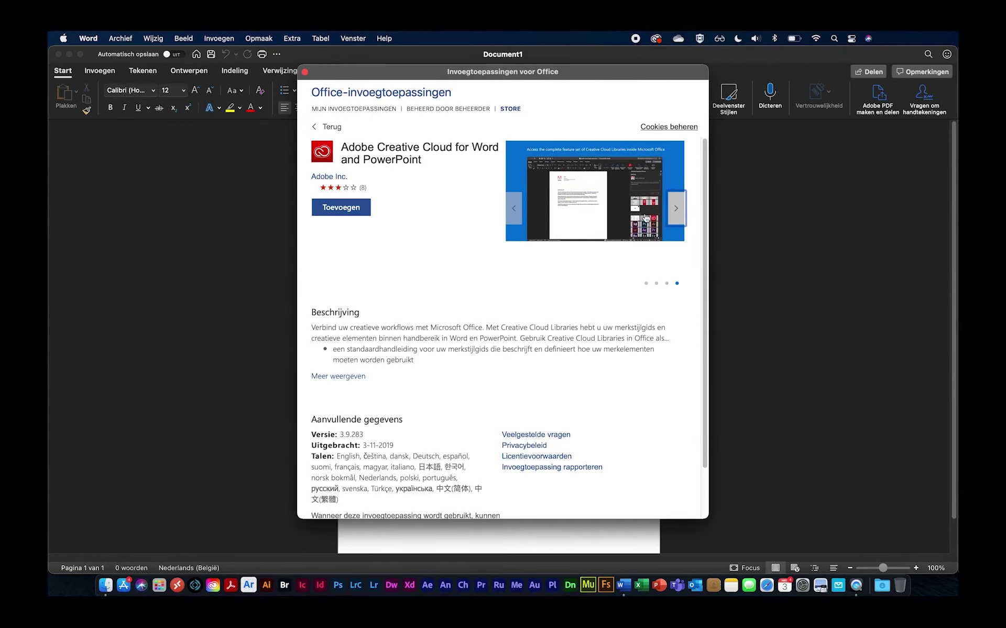
{"action": "scroll", "coordinate": [526, 236], "scroll_direction": "down", "scroll_amount": 3}
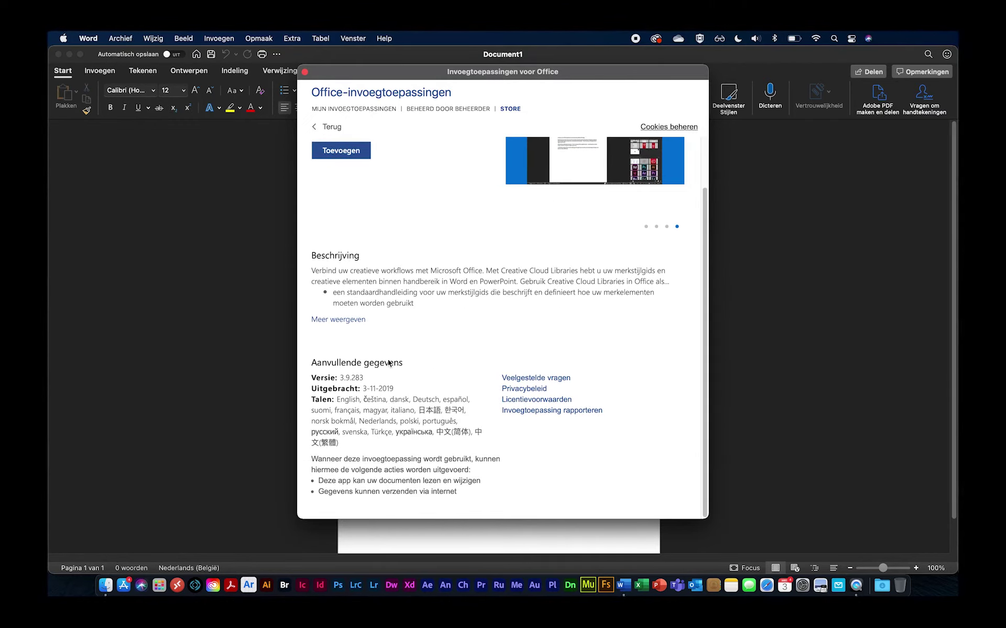
{"action": "left_click", "coordinate": [376, 392]}
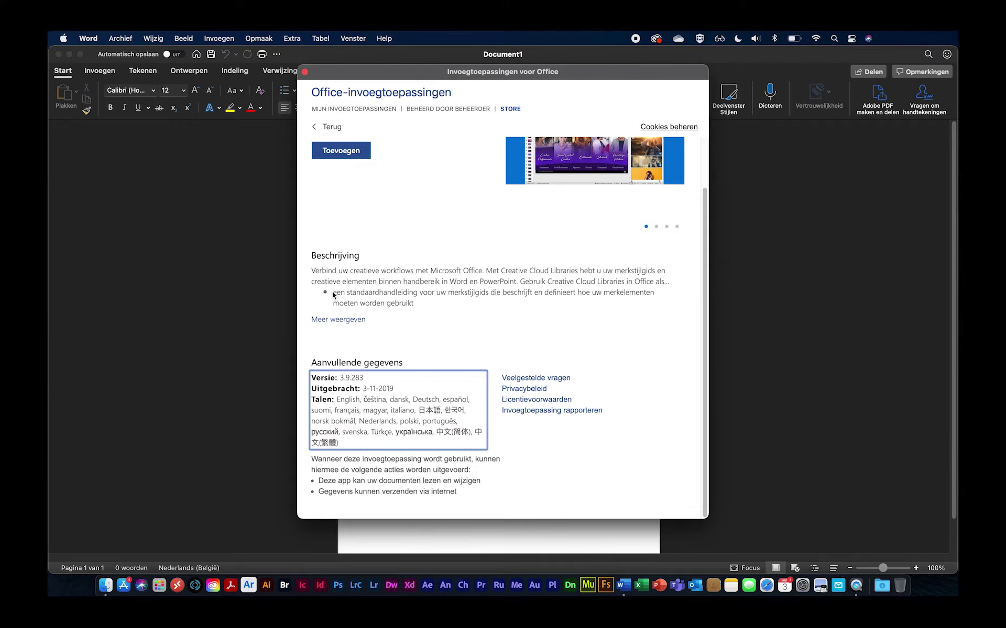
{"action": "left_click", "coordinate": [331, 319]}
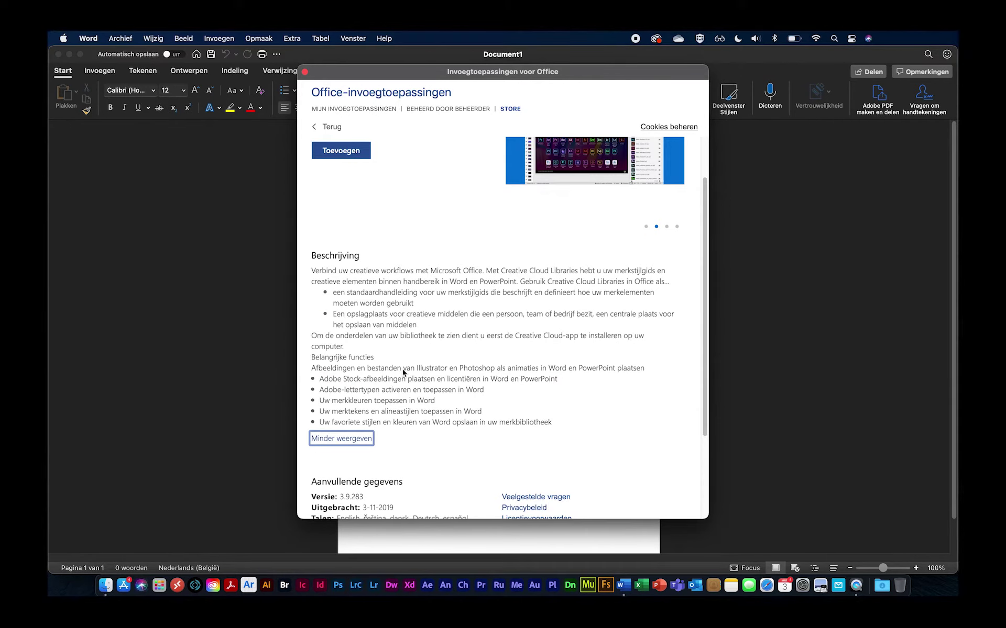
{"action": "scroll", "coordinate": [383, 392], "scroll_direction": "up", "scroll_amount": 2}
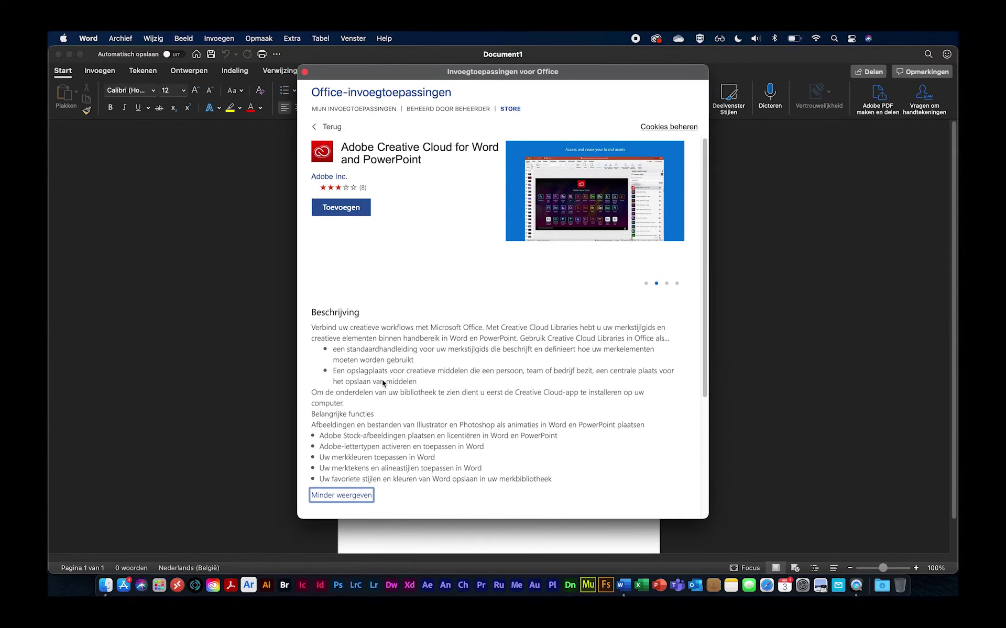
{"action": "left_click", "coordinate": [329, 128]}
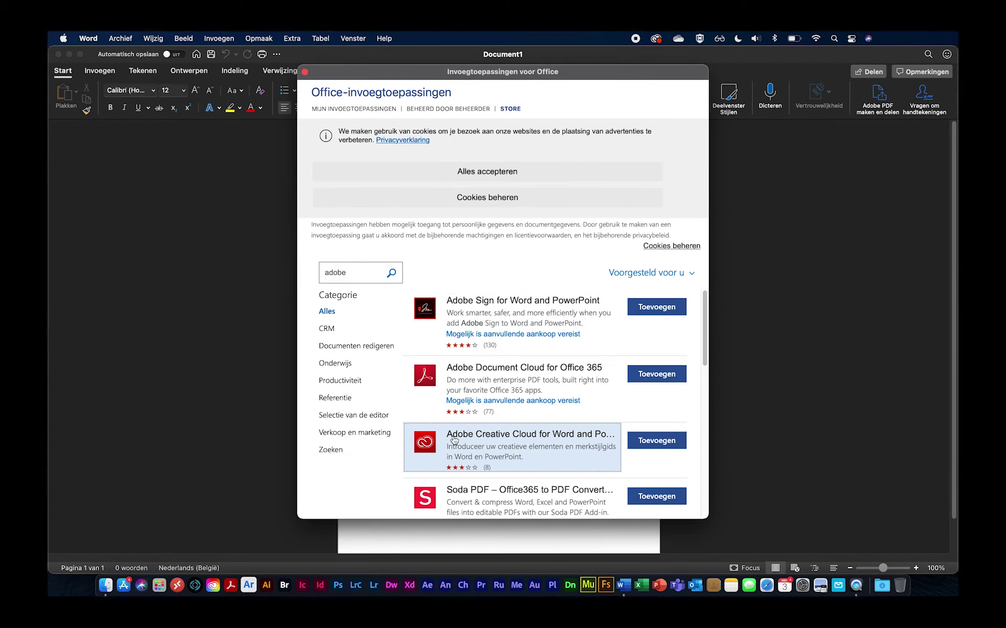
Add Adobe Creative Cloud for Word and PowerPoint, accepting the consent dialog with Doorgaan.
{"action": "left_click", "coordinate": [495, 176]}
{"action": "left_click", "coordinate": [658, 342]}
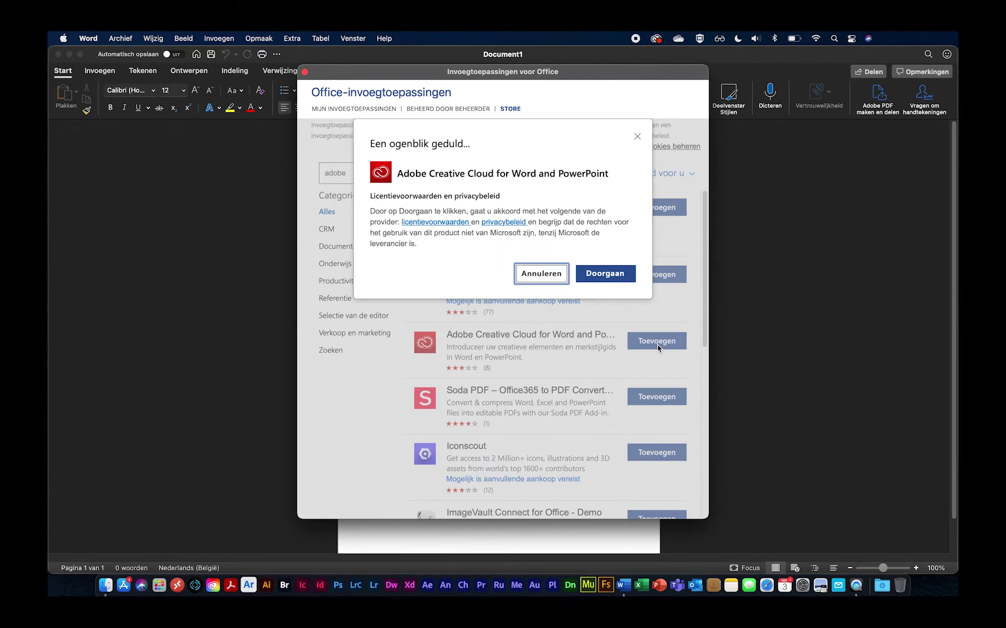
{"action": "left_click", "coordinate": [606, 274]}
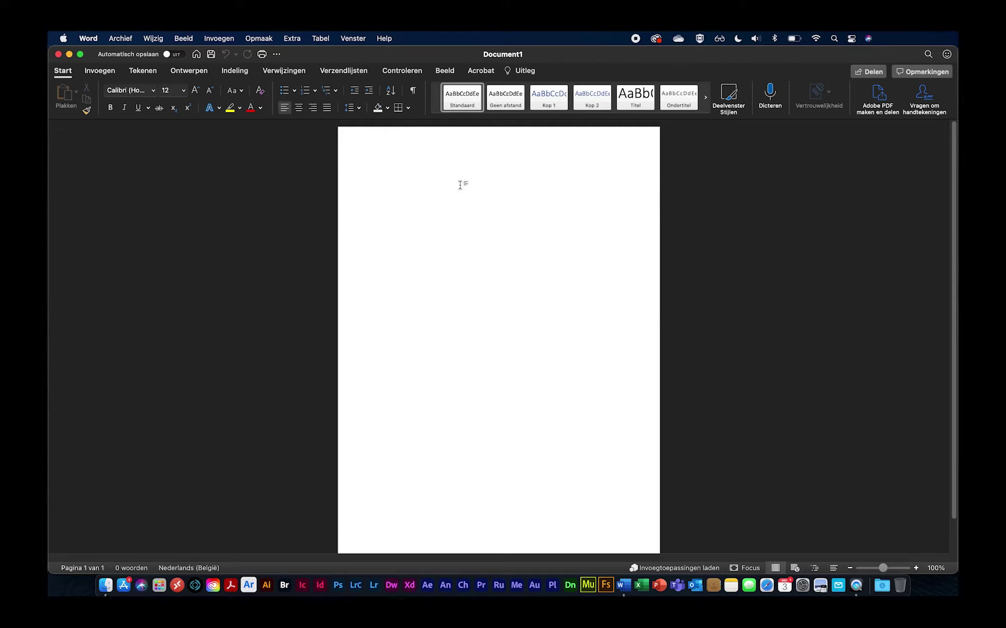
Reopen the Office add-ins store and search it for Adobe.
{"action": "left_click", "coordinate": [214, 37]}
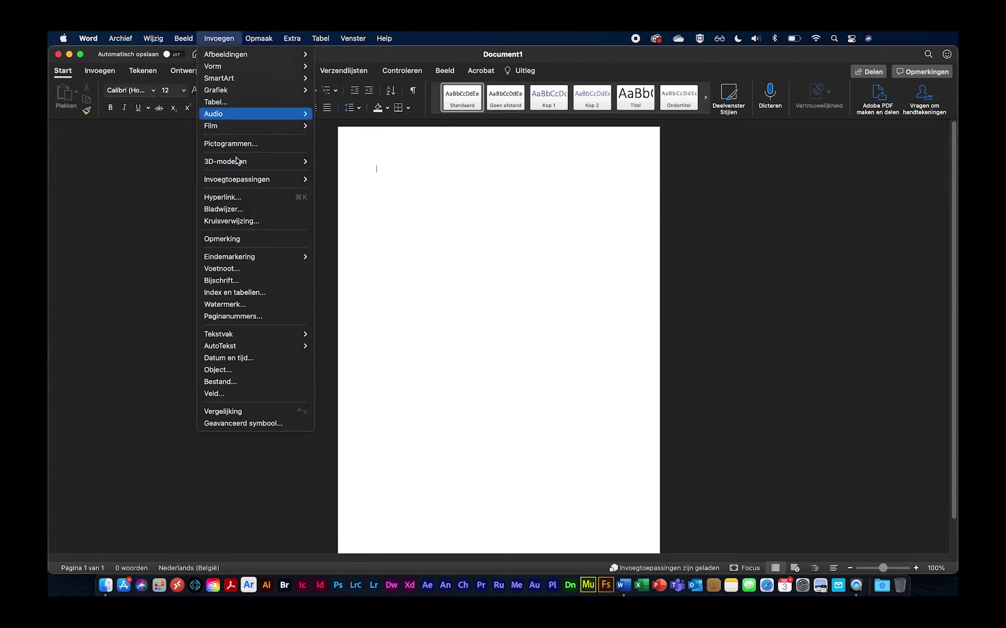
{"action": "mouse_move", "coordinate": [293, 179]}
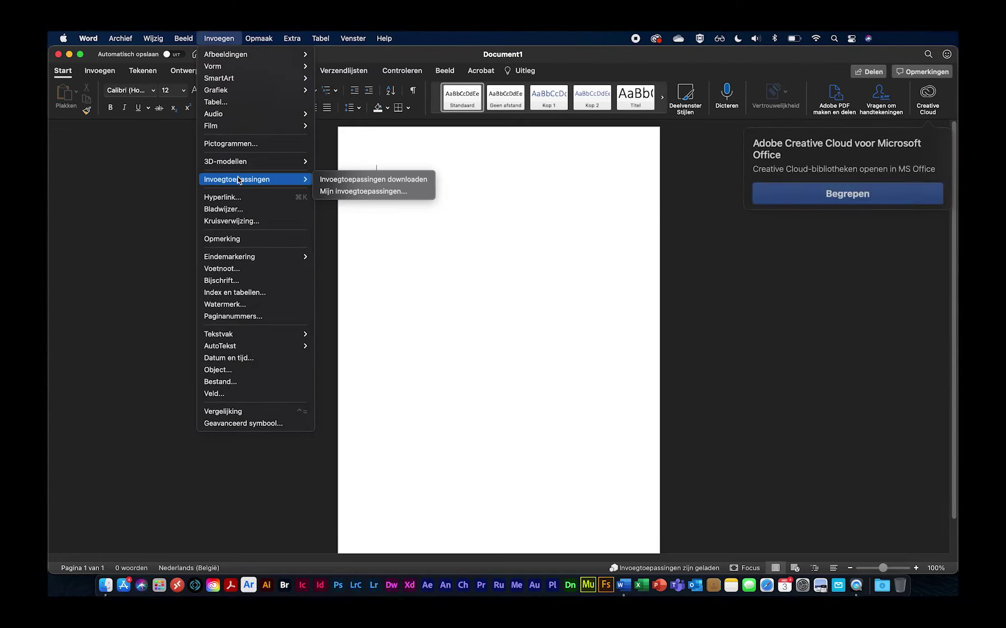
{"action": "left_click", "coordinate": [371, 180]}
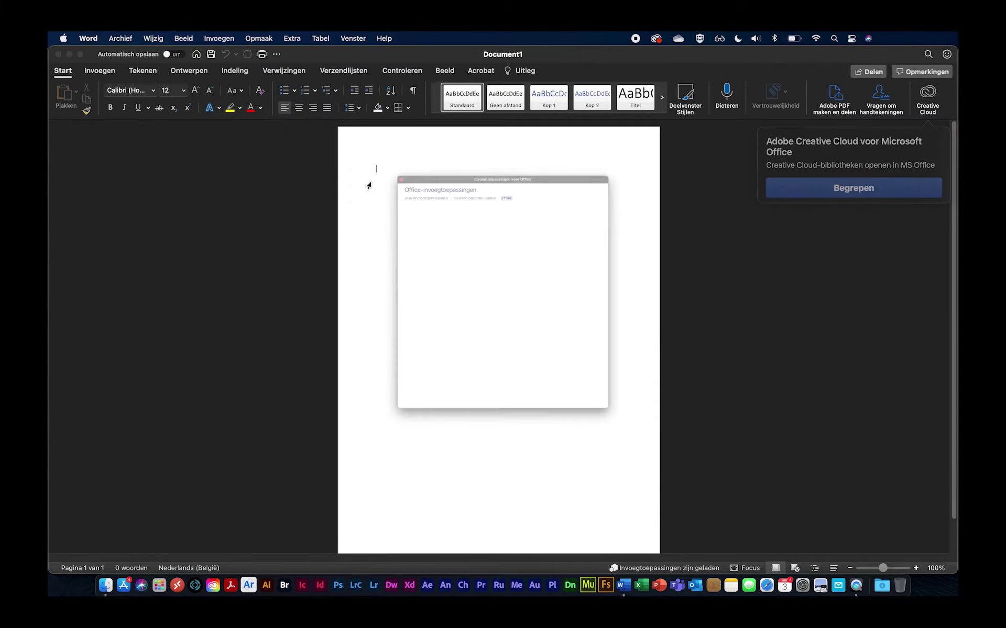
{"action": "left_click", "coordinate": [335, 272]}
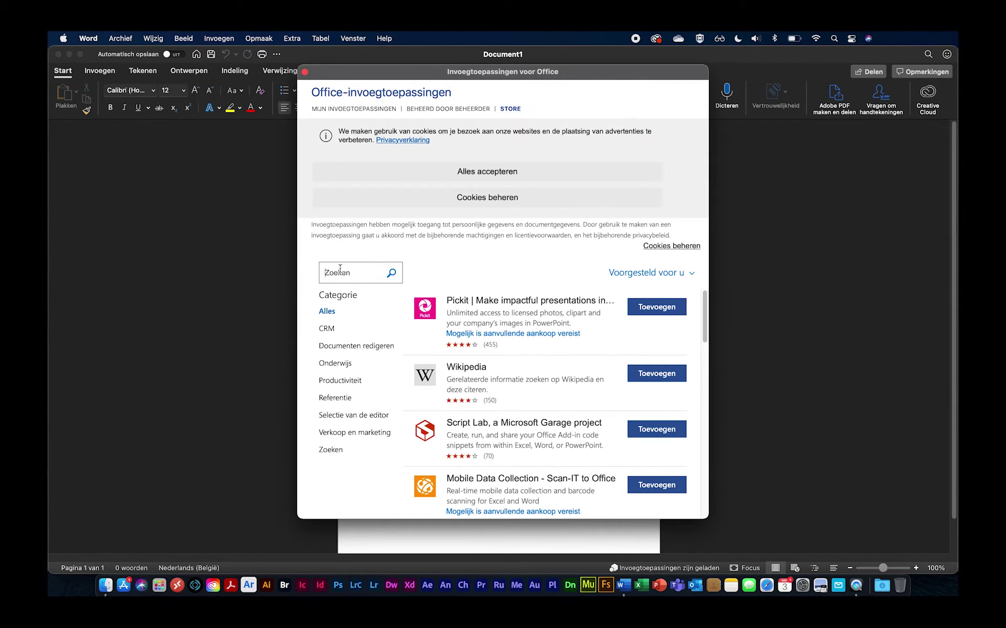
{"action": "type", "text": "adobe"}
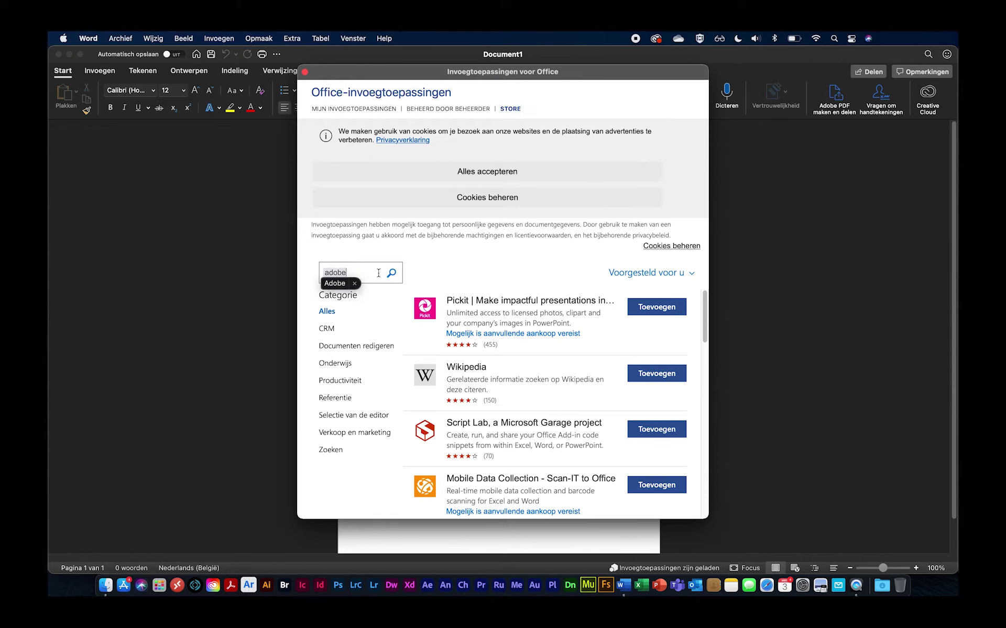
{"action": "key", "text": "Return"}
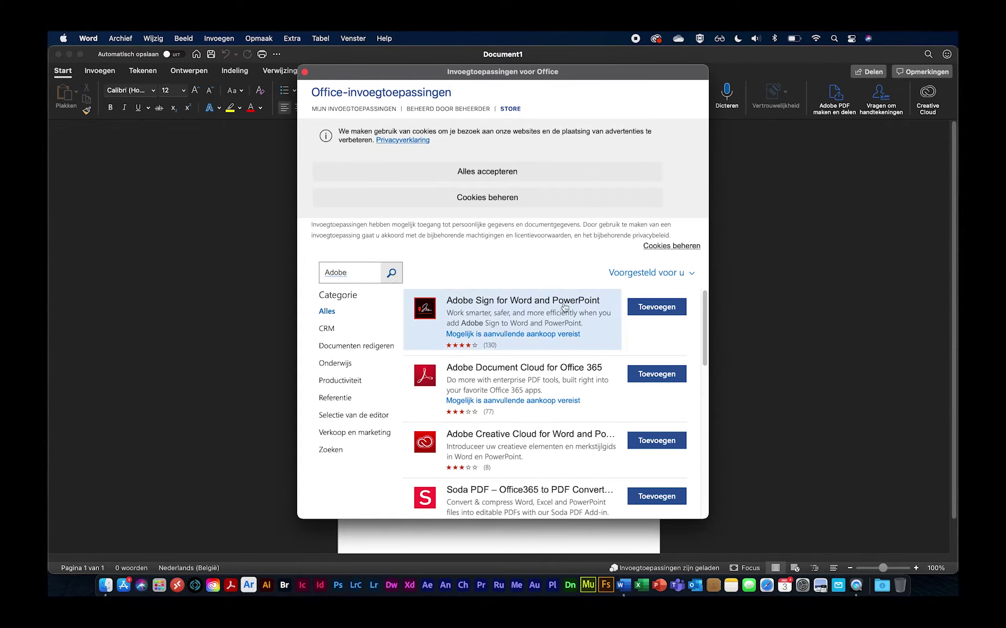
Add Adobe Sign for Word and PowerPoint, ticking the terms agreement and confirming.
{"action": "left_click", "coordinate": [654, 314]}
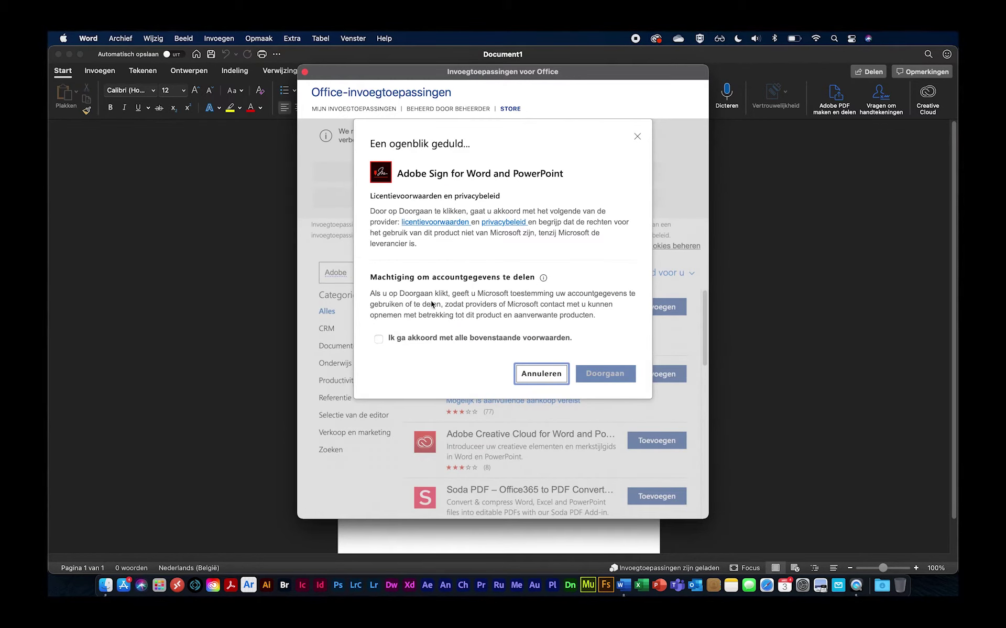
{"action": "left_click", "coordinate": [379, 340]}
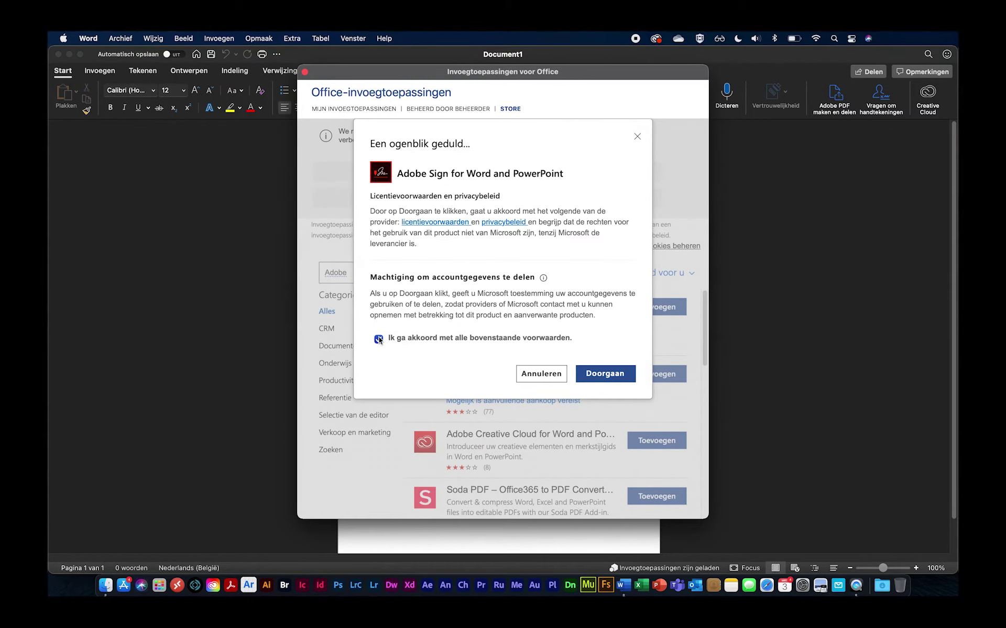
{"action": "left_click", "coordinate": [620, 376]}
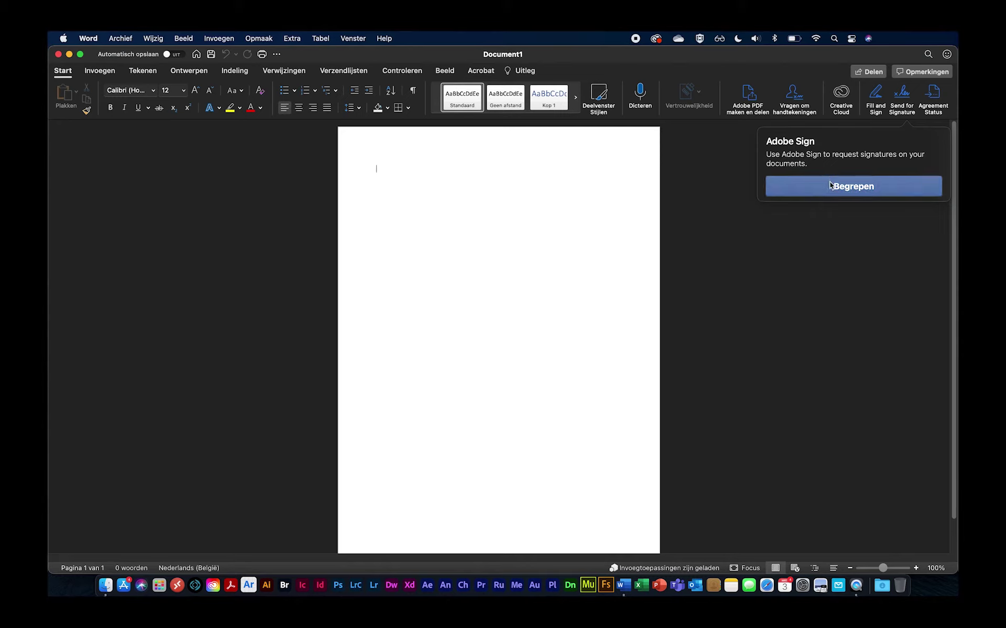
Dismiss the Adobe Sign callout with Begrepen and open the Creative Cloud pane from the Start ribbon.
{"action": "left_click", "coordinate": [829, 186]}
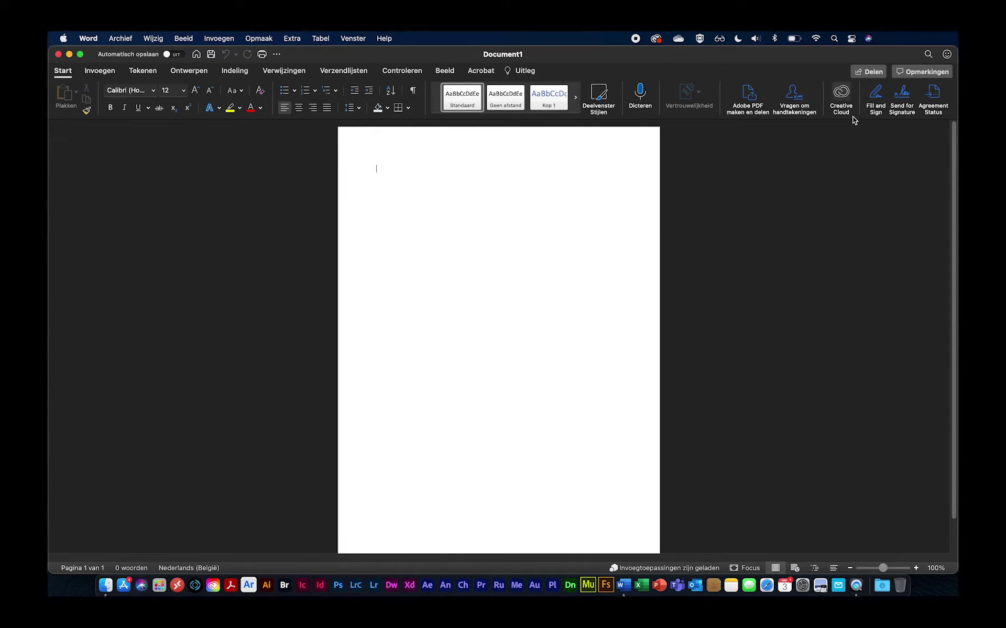
{"action": "left_click", "coordinate": [842, 97]}
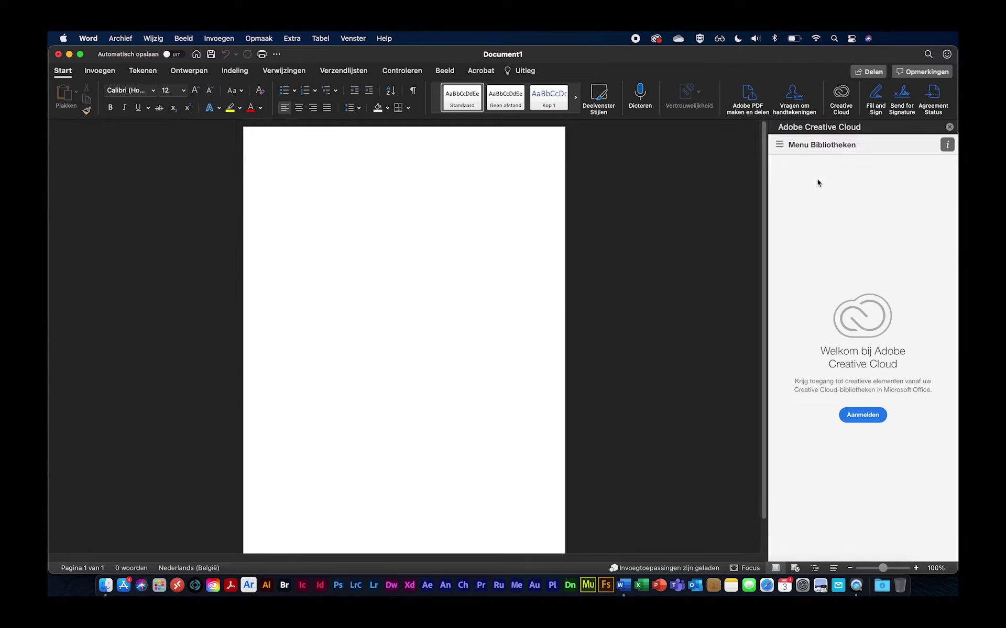
Sign in to Creative Cloud with the account e-mail and password, approving the certificate with the Mac password.
{"action": "left_click", "coordinate": [863, 416]}
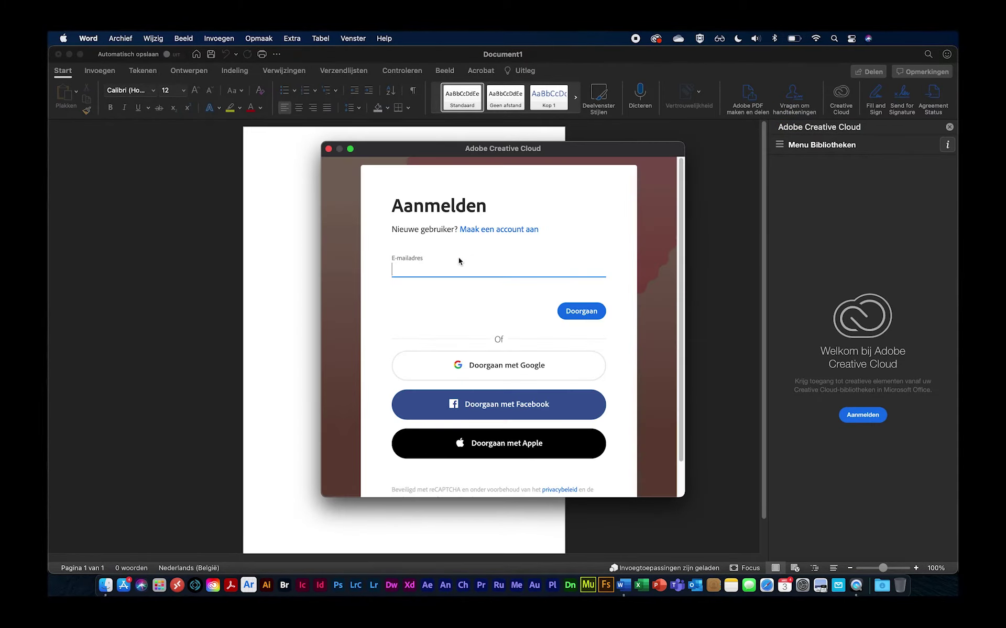
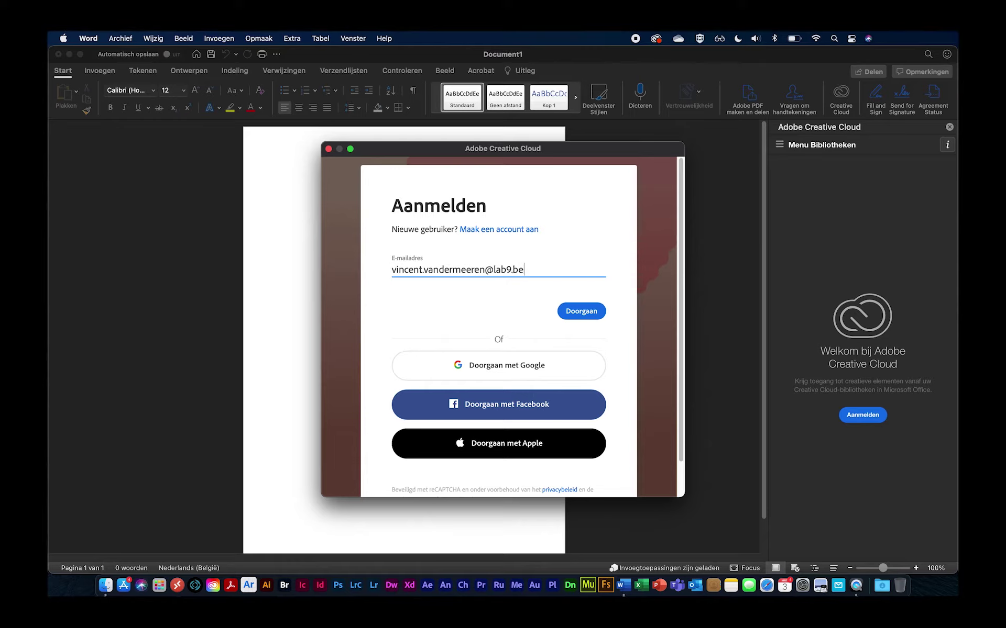
{"action": "key", "text": "Return"}
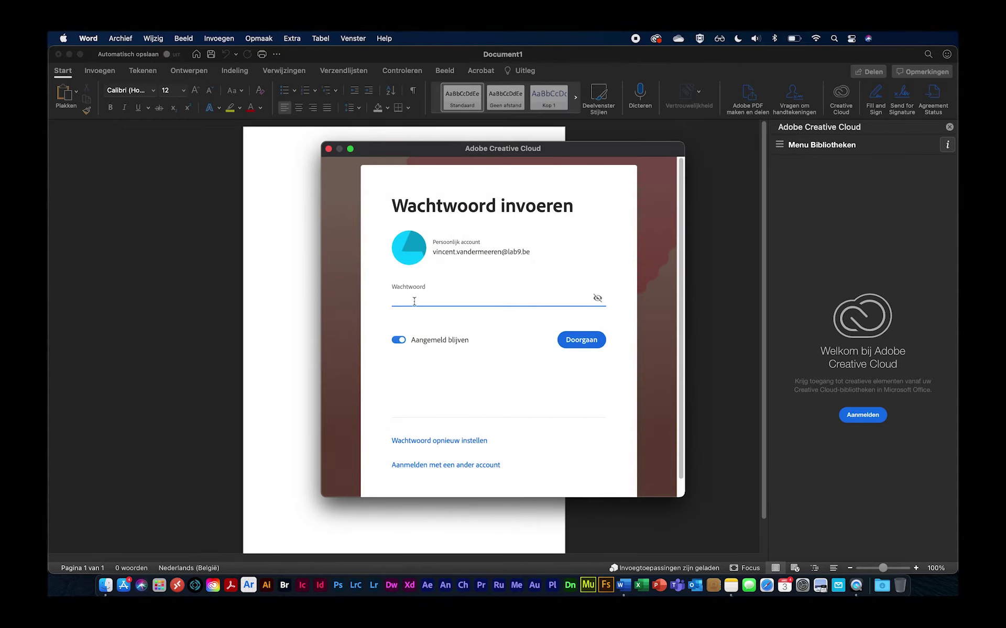
{"action": "key", "text": "super+v"}
{"action": "left_click", "coordinate": [581, 341]}
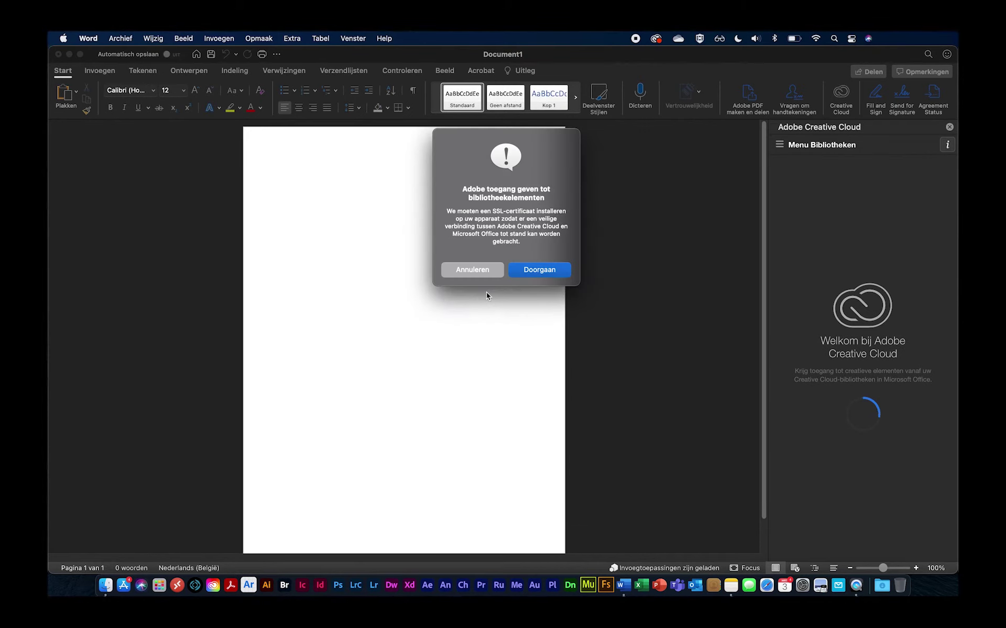
{"action": "left_click", "coordinate": [526, 276]}
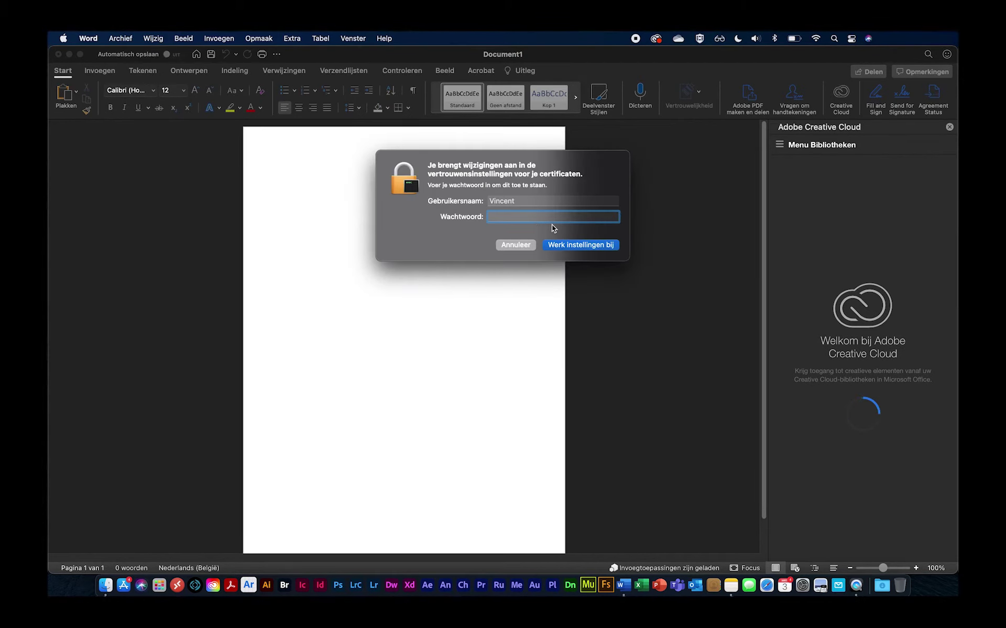
{"action": "type", "text": "*****"}
{"action": "key", "text": "Return"}
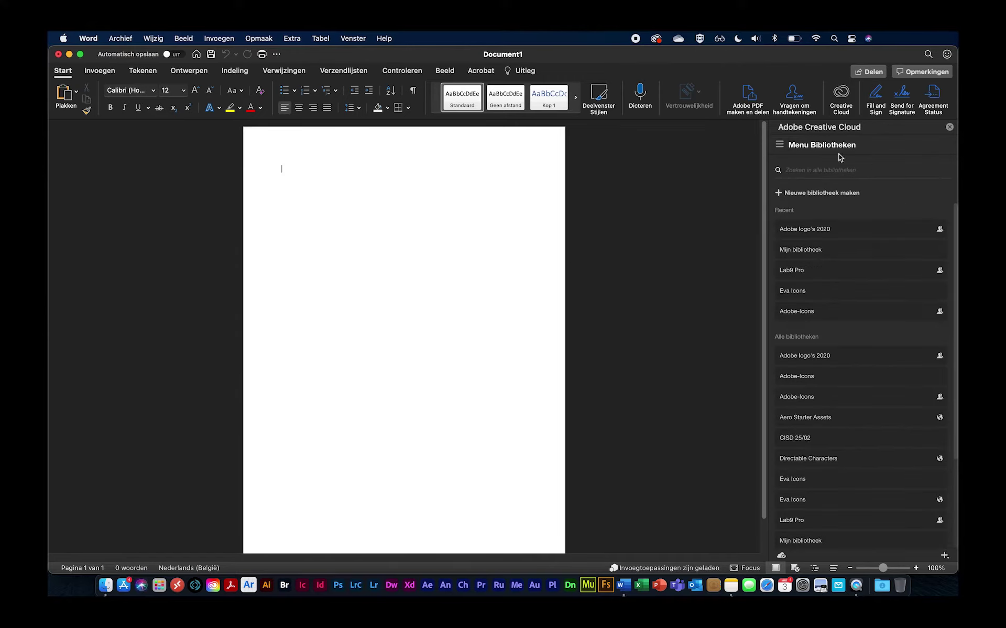
{"action": "scroll", "coordinate": [815, 288], "scroll_direction": "down", "scroll_amount": 5}
Open the Lab9 Pro library and insert the Premium Reseller logo, making it slightly smaller.
{"action": "scroll", "coordinate": [815, 288], "scroll_direction": "up", "scroll_amount": 5}
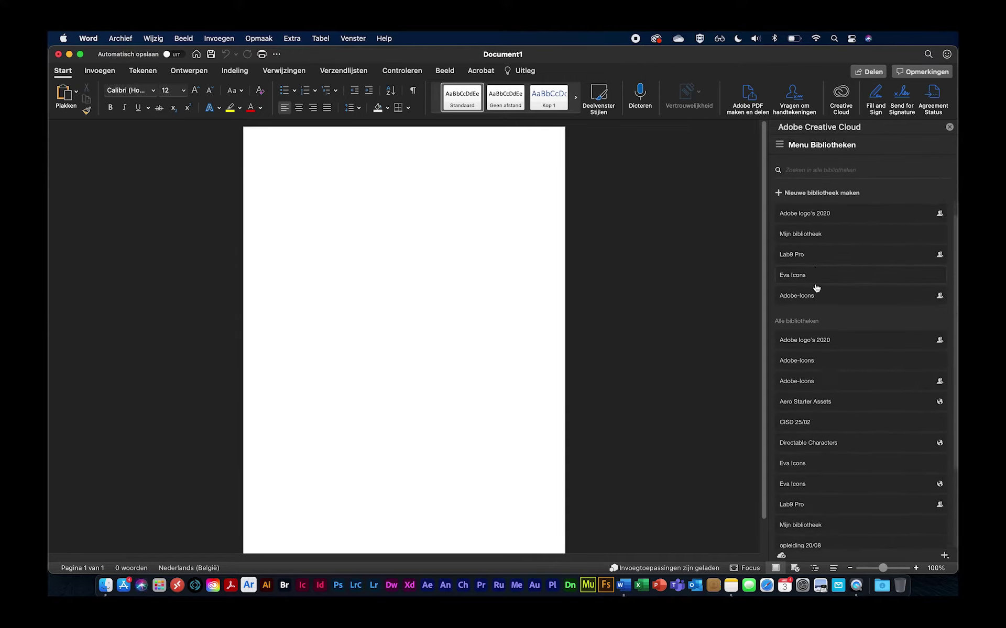
{"action": "scroll", "coordinate": [795, 214], "scroll_direction": "down", "scroll_amount": 5}
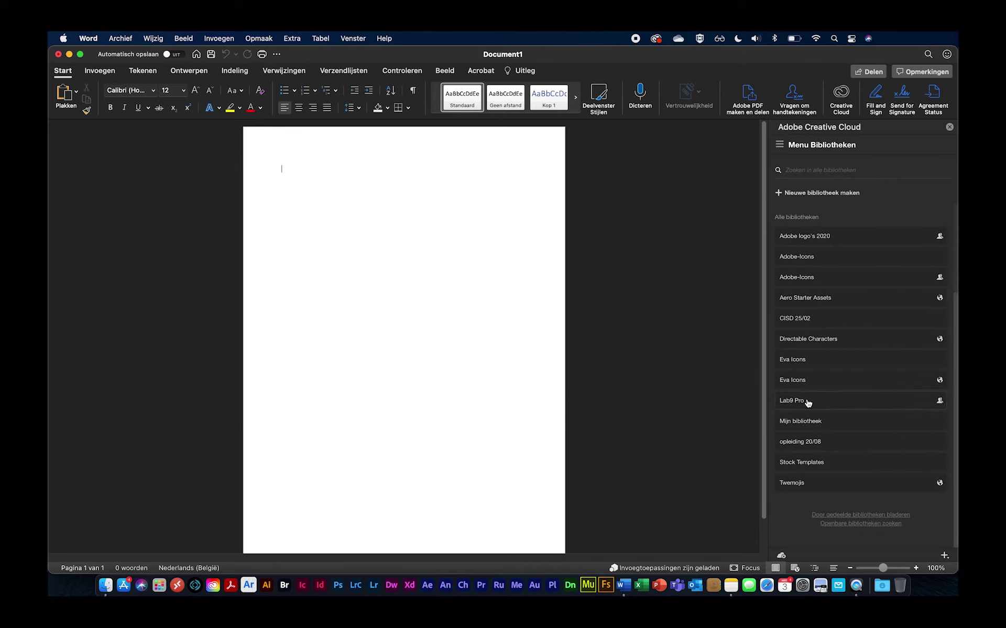
{"action": "left_click", "coordinate": [807, 402]}
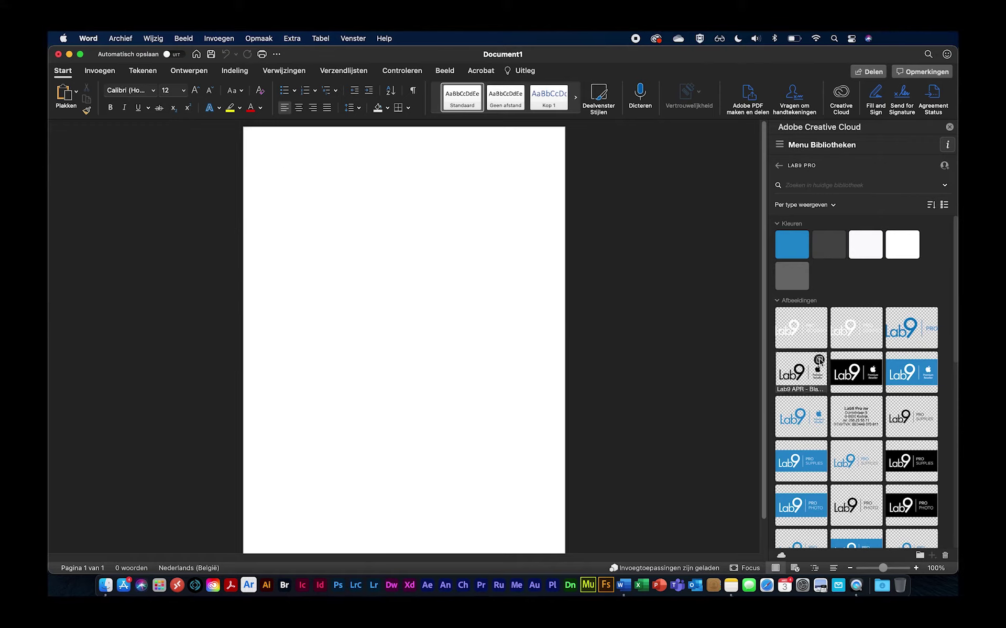
{"action": "left_click", "coordinate": [819, 360]}
{"action": "left_click", "coordinate": [507, 278]}
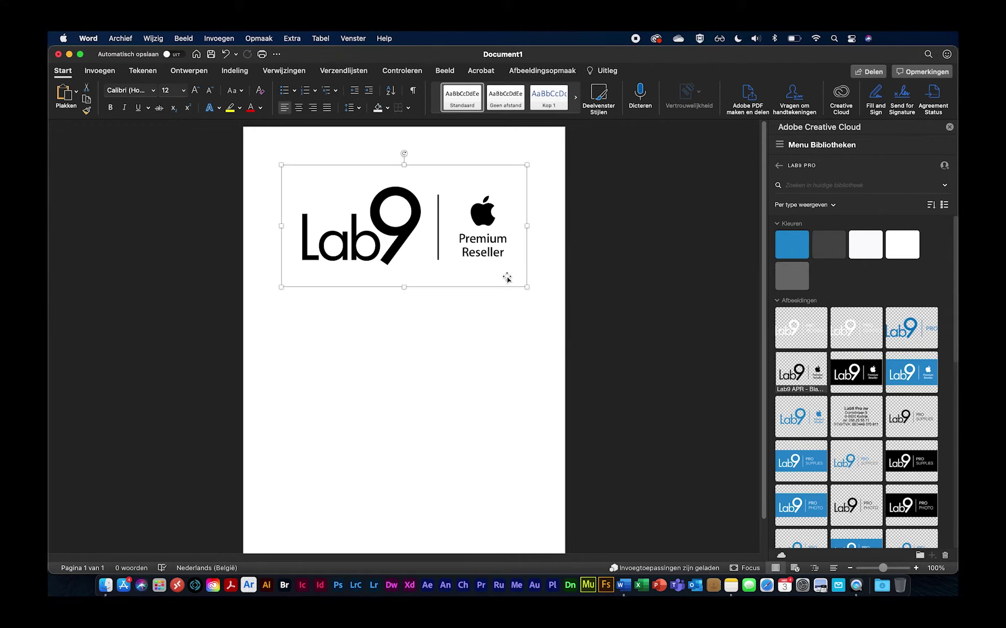
{"action": "mouse_move", "coordinate": [527, 287]}
{"action": "left_mouse_down"}
{"action": "mouse_move", "coordinate": [419, 233]}
{"action": "mouse_move", "coordinate": [537, 303]}
{"action": "left_mouse_up"}
{"action": "left_click_drag", "start_coordinate": [447, 273], "coordinate": [447, 272]}
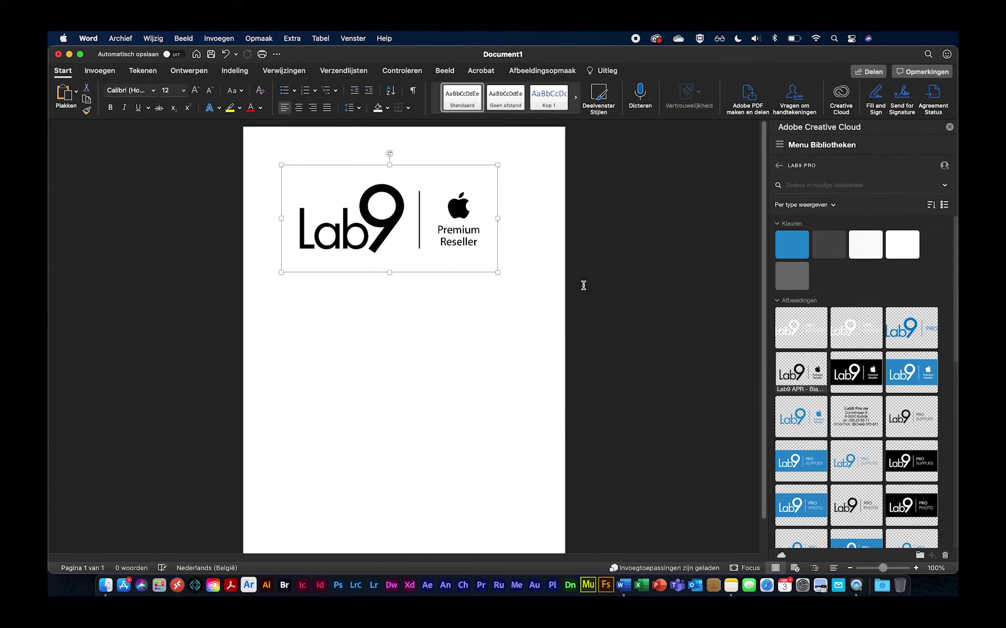
Try and delete the black Premium Reseller logo, then place and reposition the blue Lab9 PRO logo.
{"action": "left_click", "coordinate": [874, 361]}
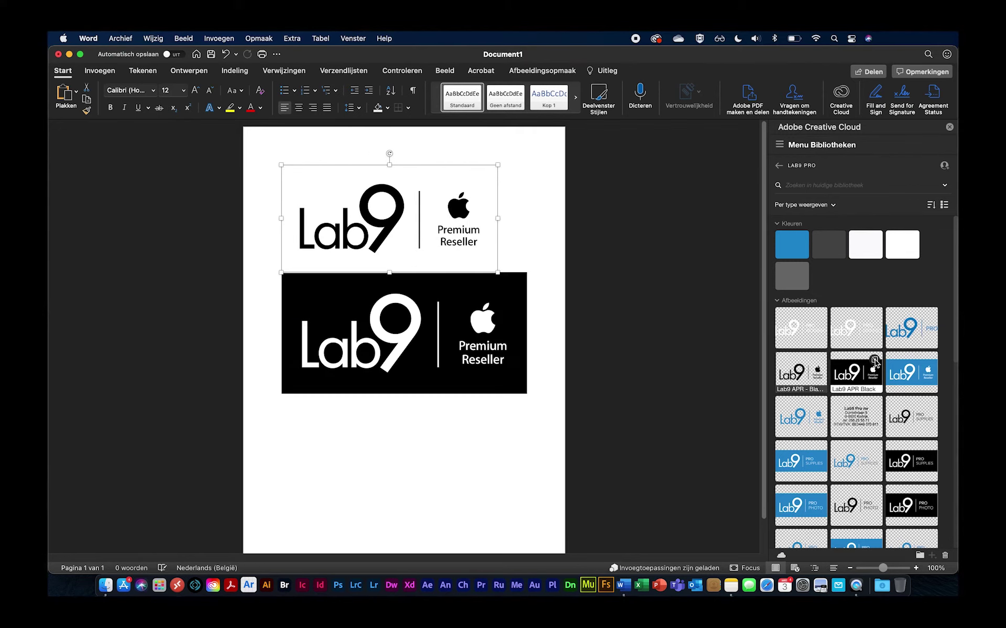
{"action": "left_click", "coordinate": [513, 322]}
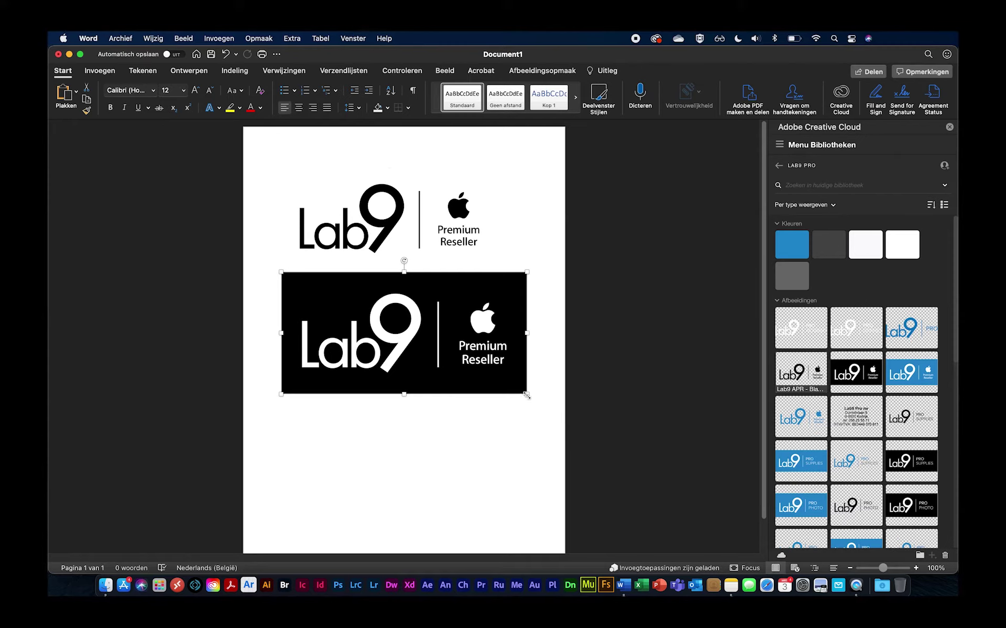
{"action": "left_click_drag", "start_coordinate": [526, 396], "coordinate": [418, 365]}
{"action": "key", "text": "BackSpace"}
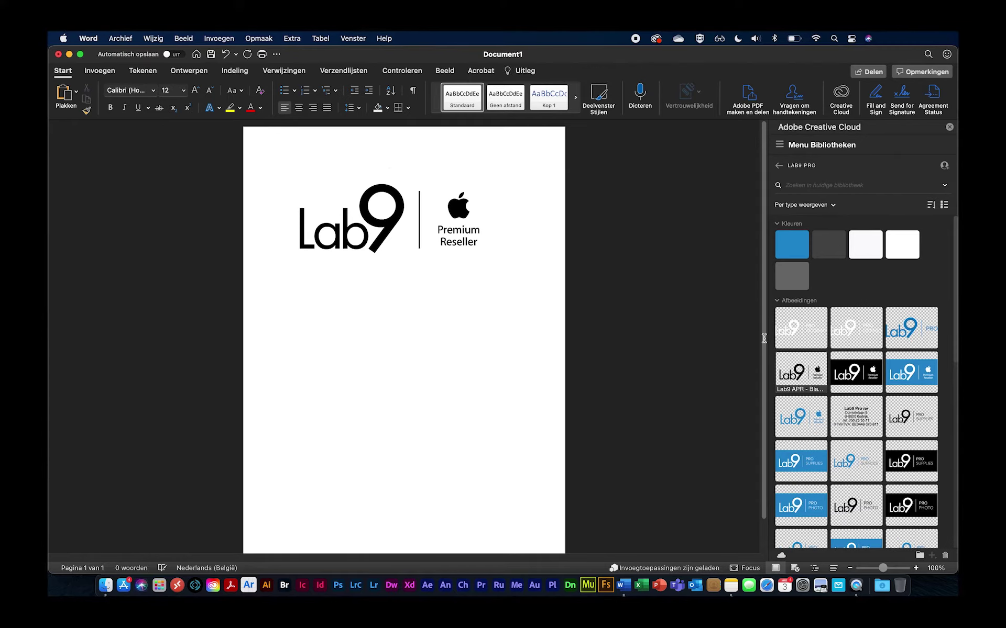
{"action": "mouse_move", "coordinate": [910, 351]}
{"action": "left_click_drag", "start_coordinate": [933, 320], "coordinate": [406, 222]}
{"action": "left_click", "coordinate": [401, 348]}
{"action": "left_click_drag", "start_coordinate": [400, 349], "coordinate": [301, 262]}
Delete the Premium Reseller and blue Lab9 PRO logos, leaving the page empty.
{"action": "left_click", "coordinate": [492, 245]}
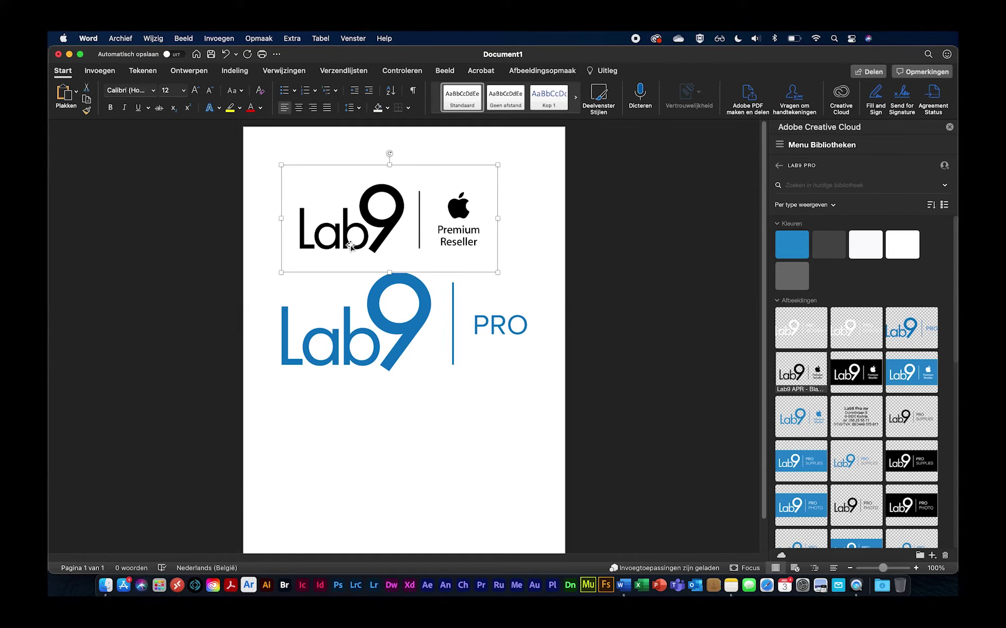
{"action": "key", "text": "BackSpace"}
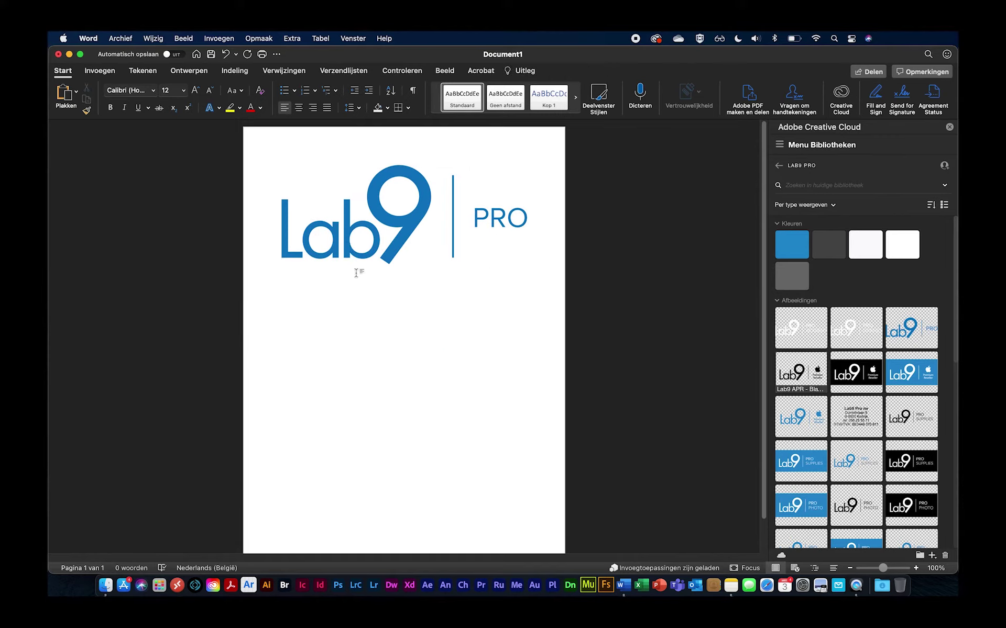
{"action": "scroll", "coordinate": [887, 311], "scroll_direction": "down", "scroll_amount": 5}
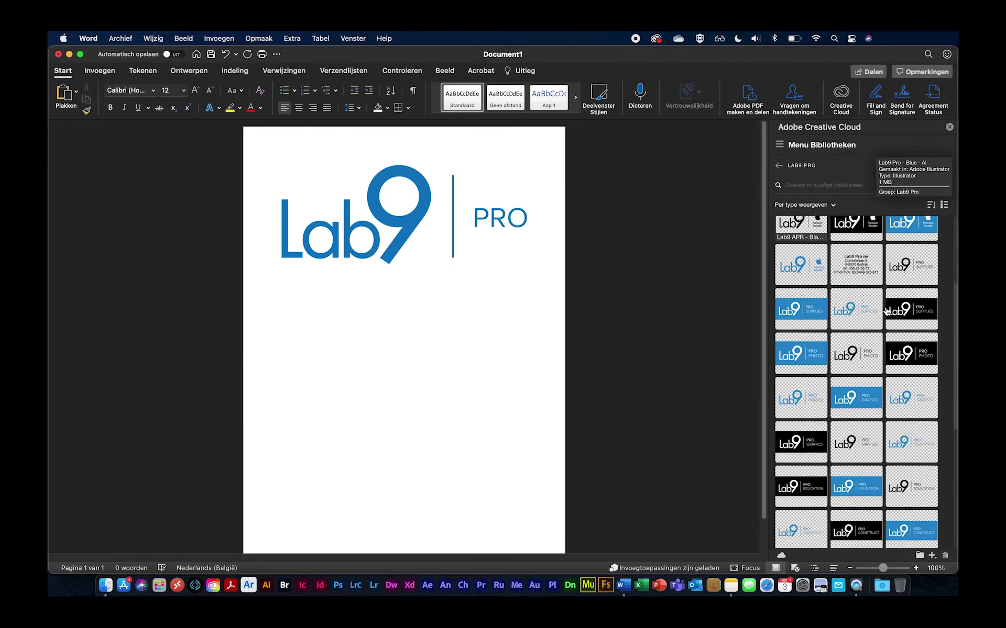
{"action": "scroll", "coordinate": [886, 311], "scroll_direction": "up", "scroll_amount": 5}
{"action": "left_click", "coordinate": [375, 205]}
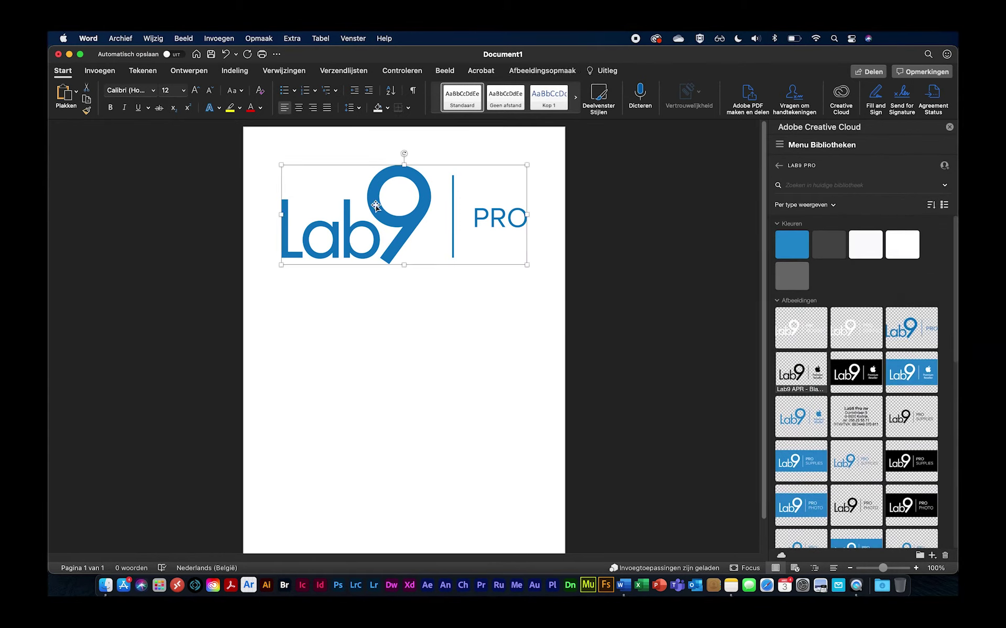
{"action": "key", "text": "BackSpace"}
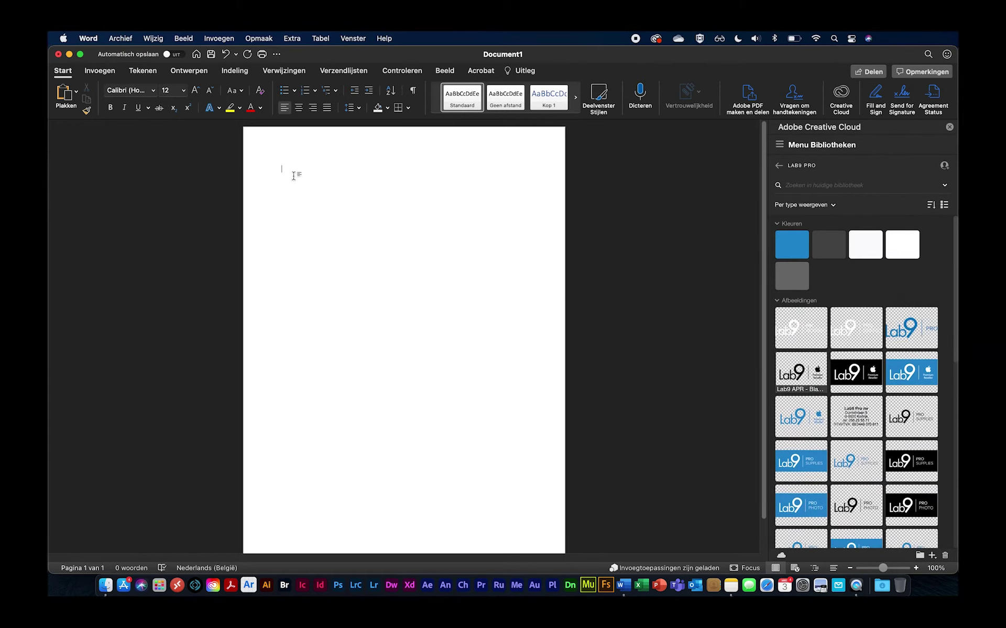
Type 'Hand_____', close the Creative Cloud pane, and begin Adobe Sign's Send for Signature setup.
{"action": "type", "text": "Handtekening:"}
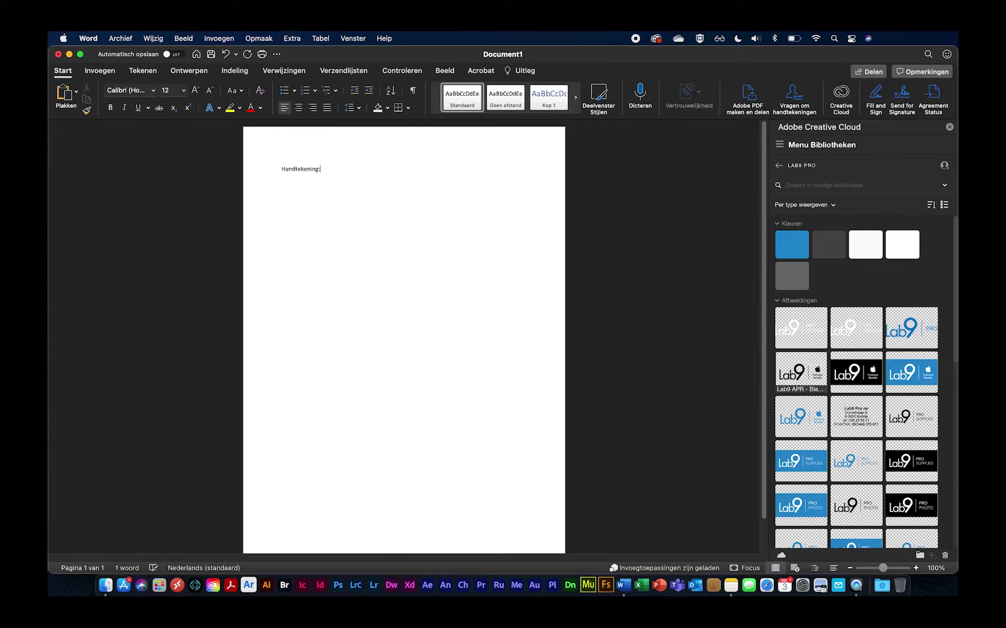
{"action": "type", "text": "_____________________"}
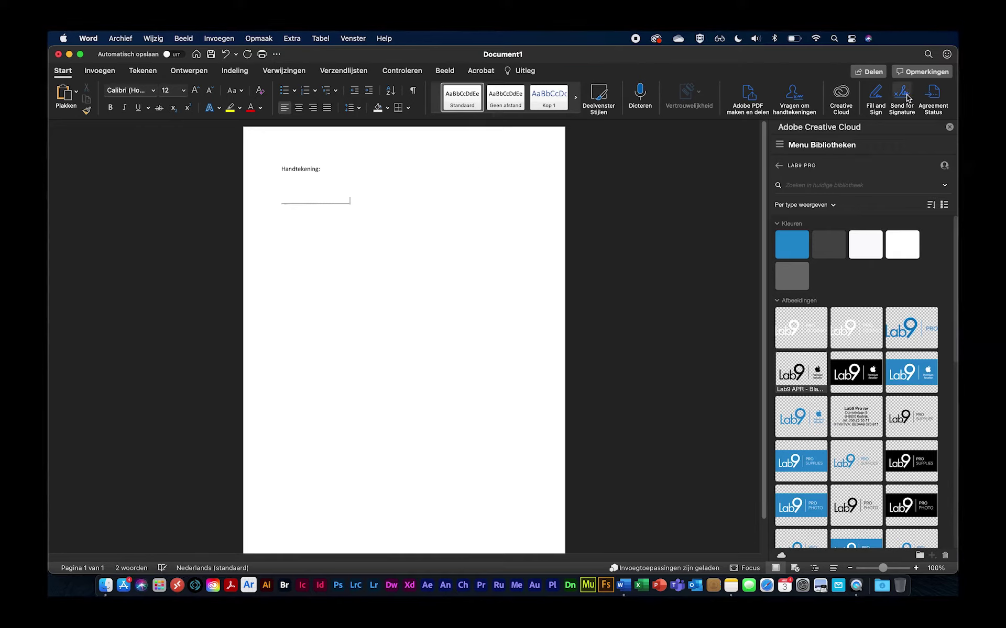
{"action": "left_click", "coordinate": [949, 128]}
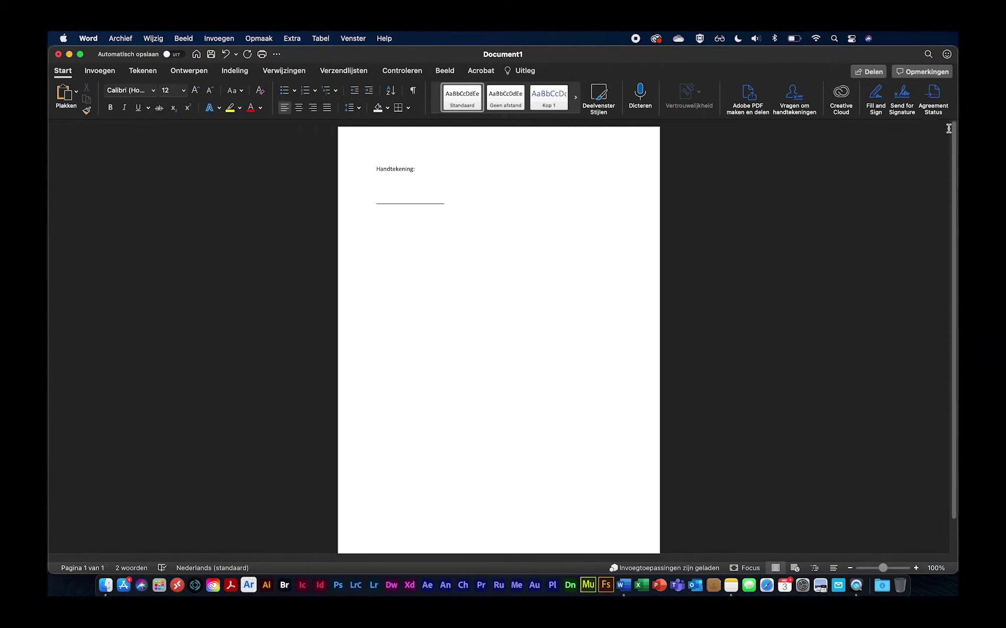
{"action": "left_click", "coordinate": [906, 100]}
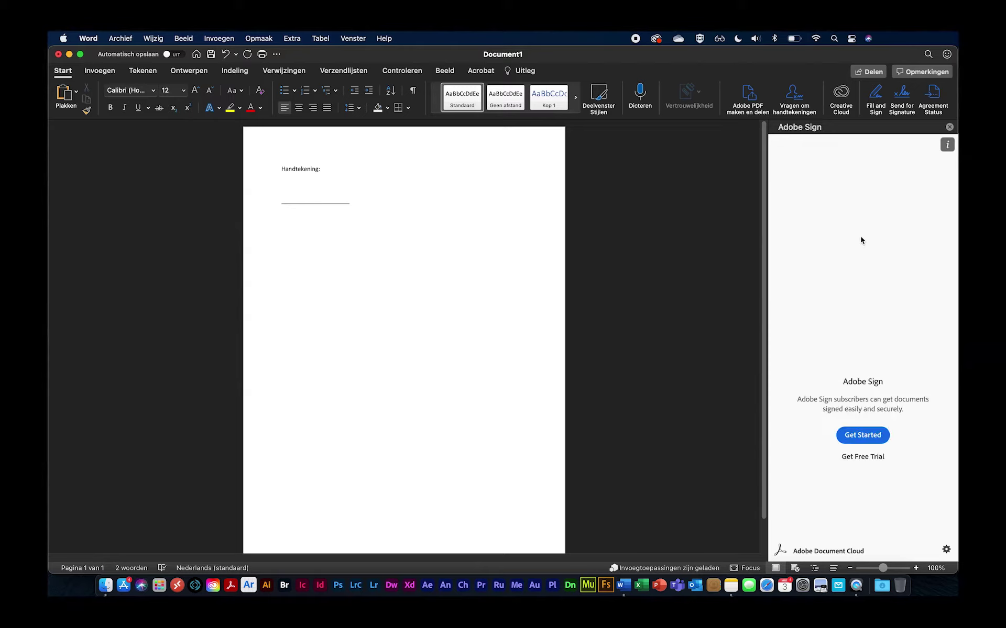
{"action": "left_click", "coordinate": [863, 444]}
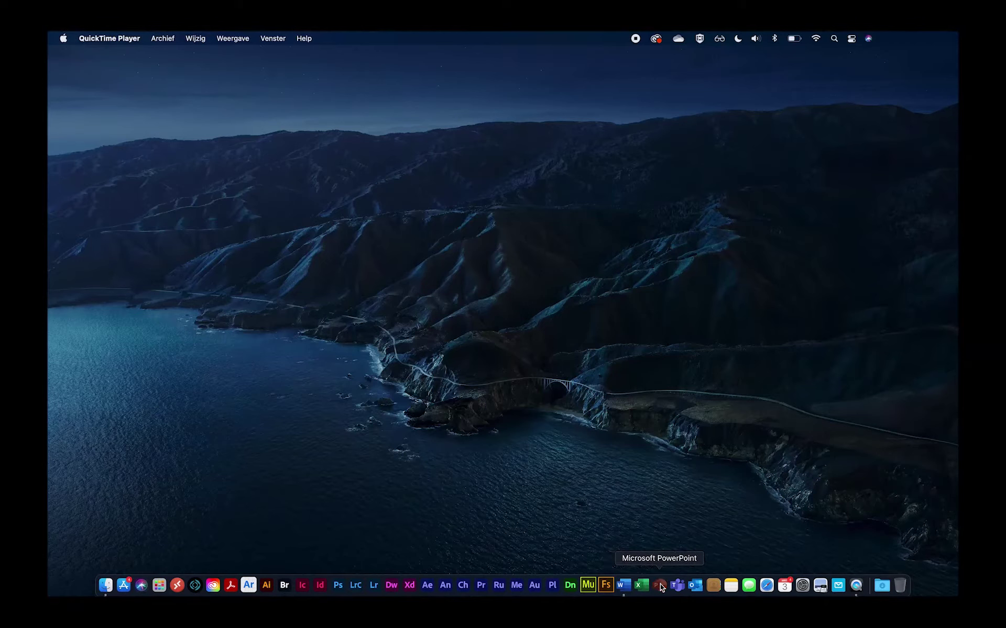
Launch PowerPoint and create a new blank presentation, Presentatie1, with an empty title slide.
{"action": "left_click", "coordinate": [660, 587]}
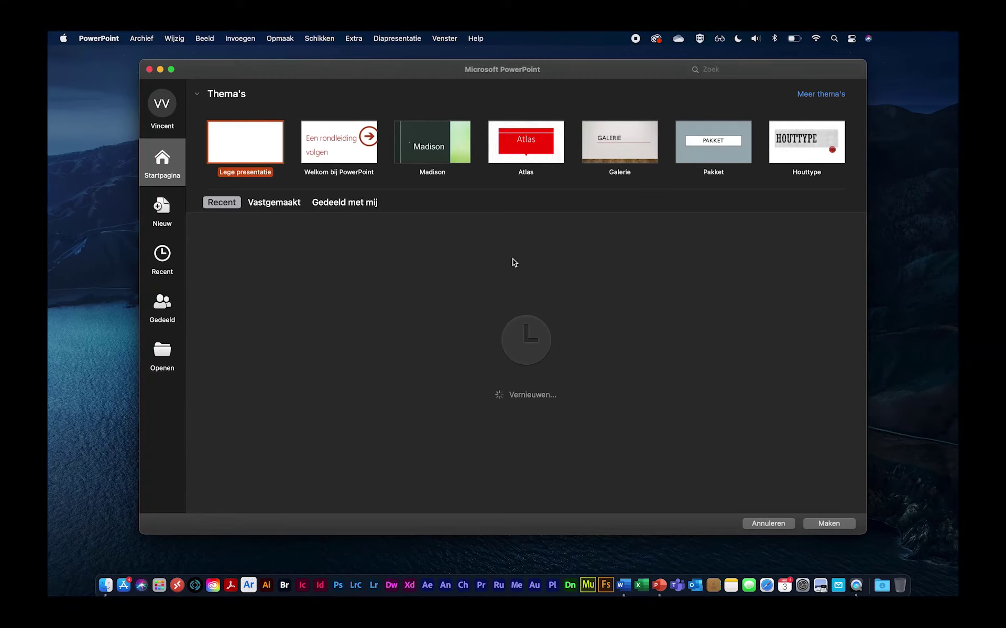
{"action": "left_click", "coordinate": [169, 217]}
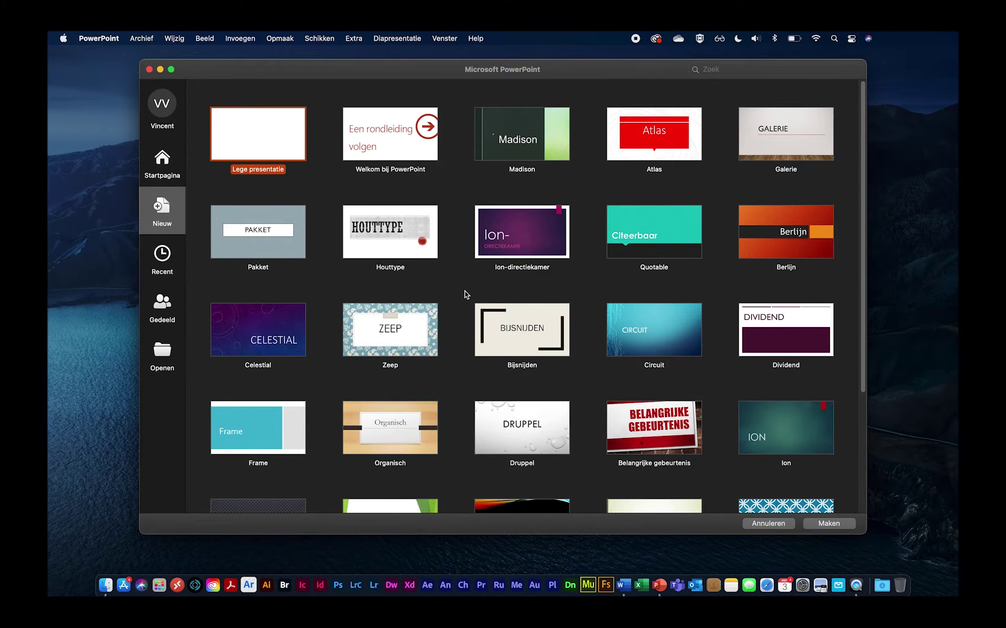
{"action": "double_click", "coordinate": [256, 124]}
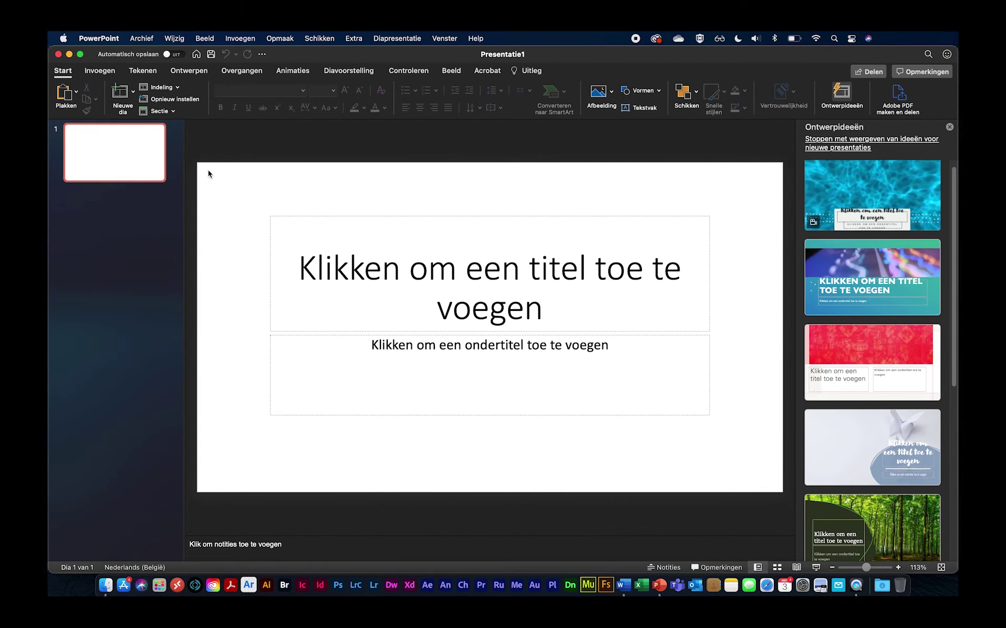
{"action": "left_click", "coordinate": [141, 38]}
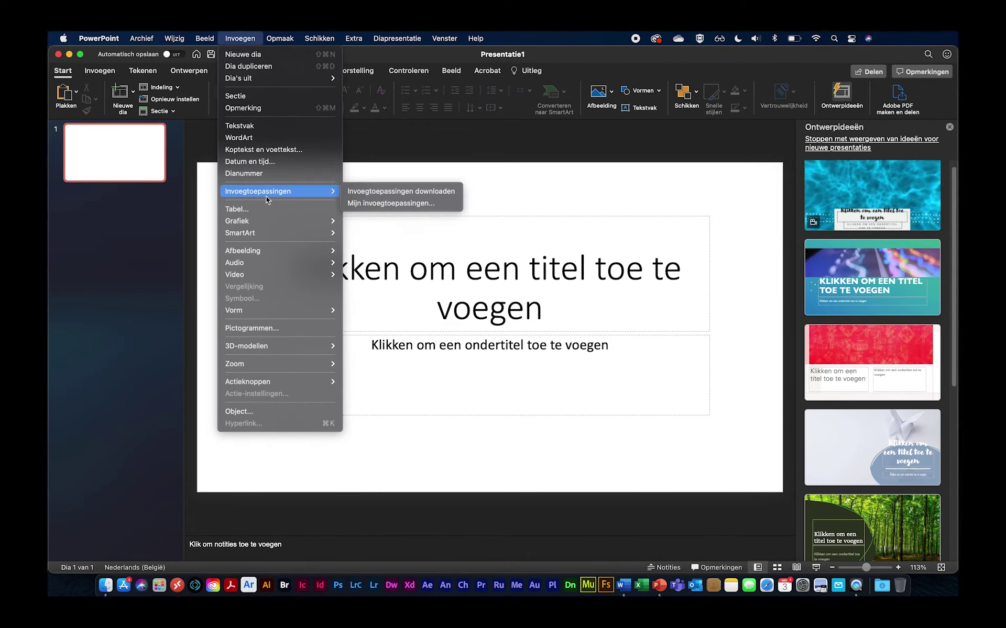
Search the Office add-ins store for 'Adobe' and add Adobe Stock, accepting its licence terms.
{"action": "mouse_move", "coordinate": [337, 196]}
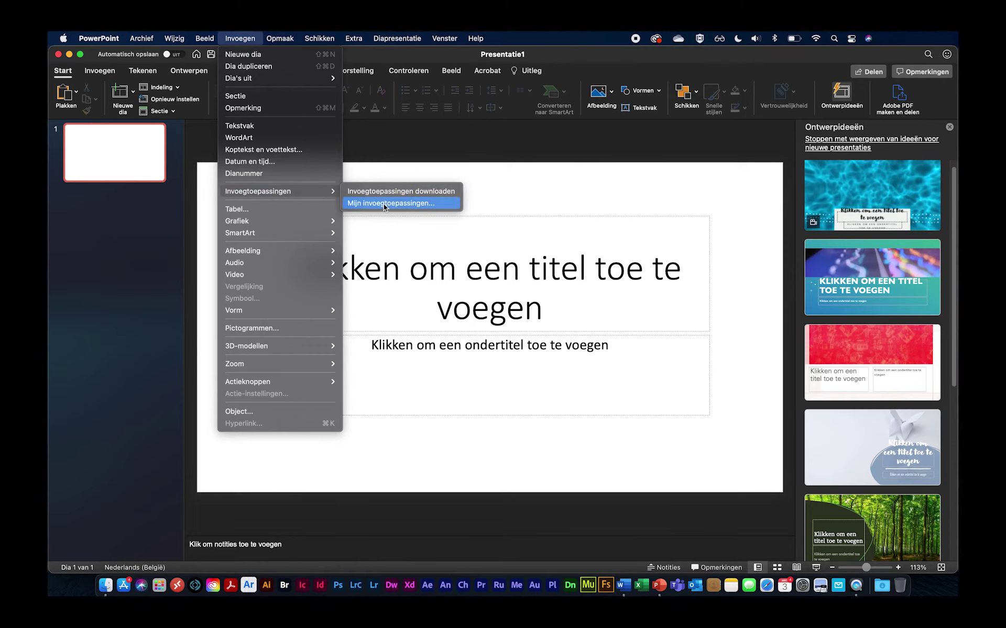
{"action": "left_click", "coordinate": [384, 203]}
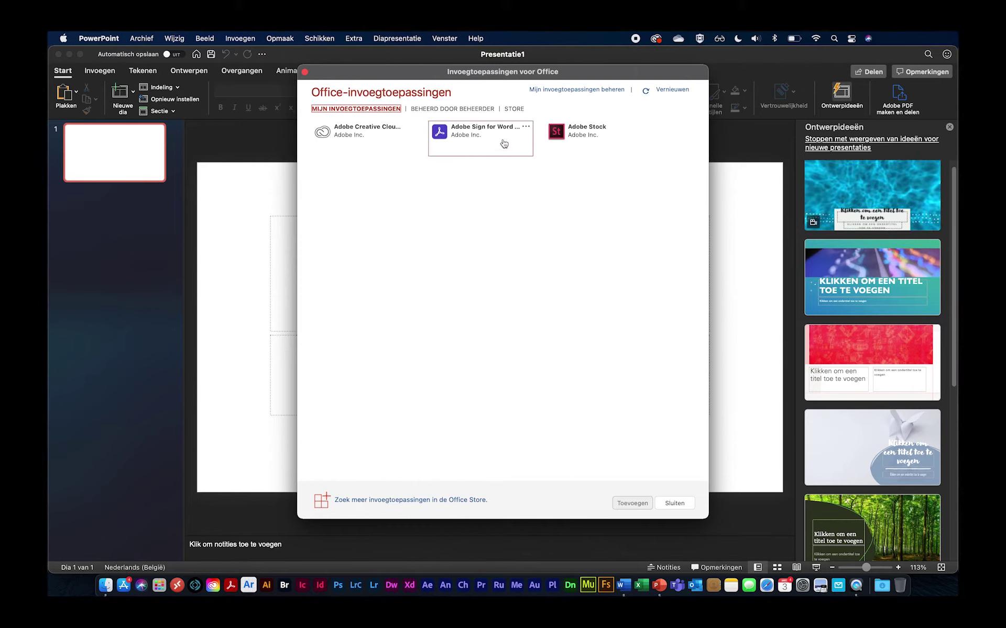
{"action": "left_click", "coordinate": [509, 110]}
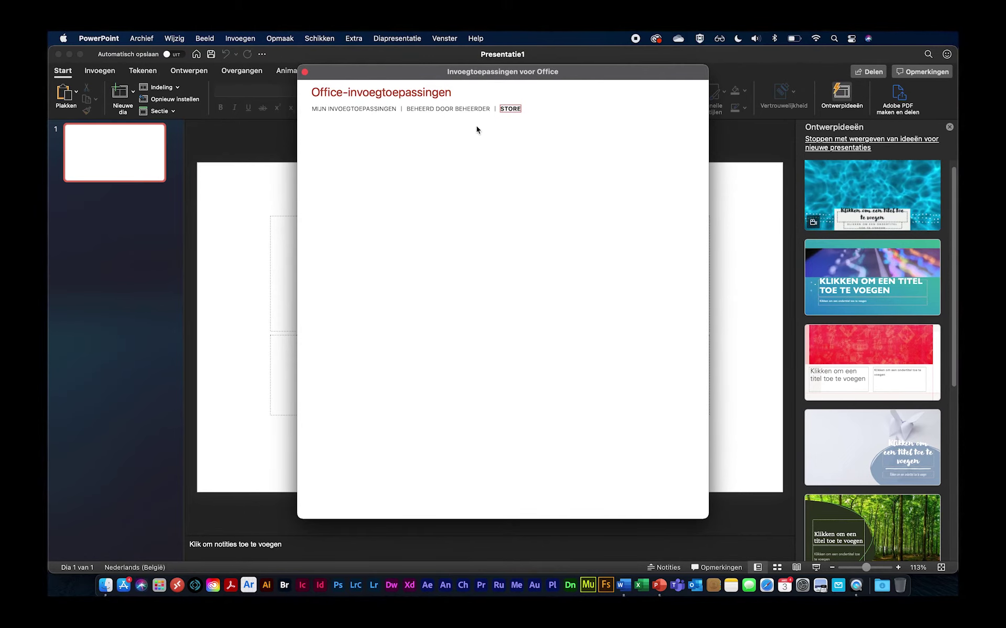
{"action": "left_click", "coordinate": [467, 173]}
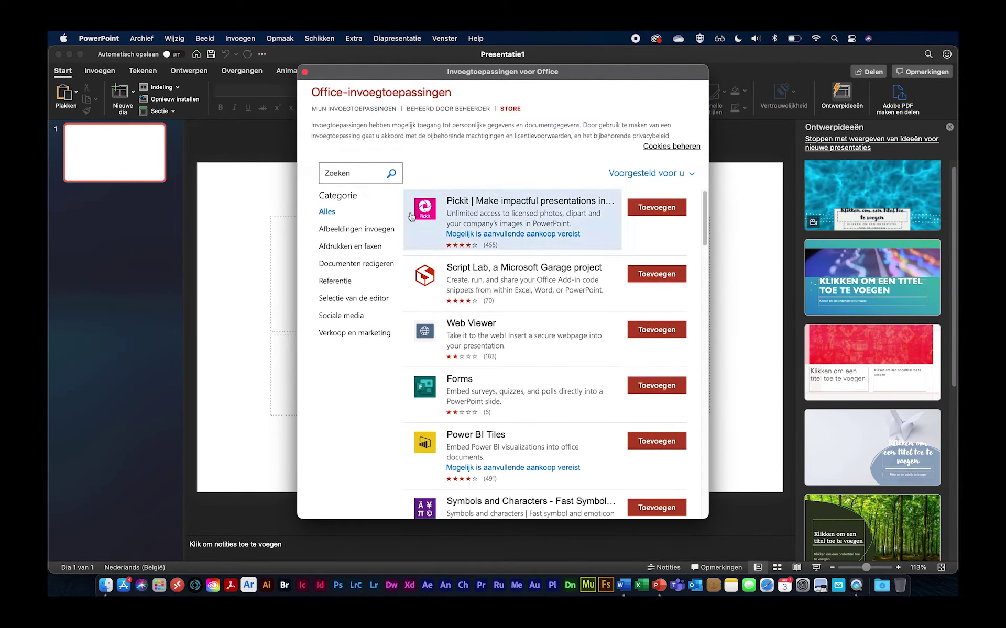
{"action": "left_click", "coordinate": [365, 168]}
{"action": "type", "text": "Adobe"}
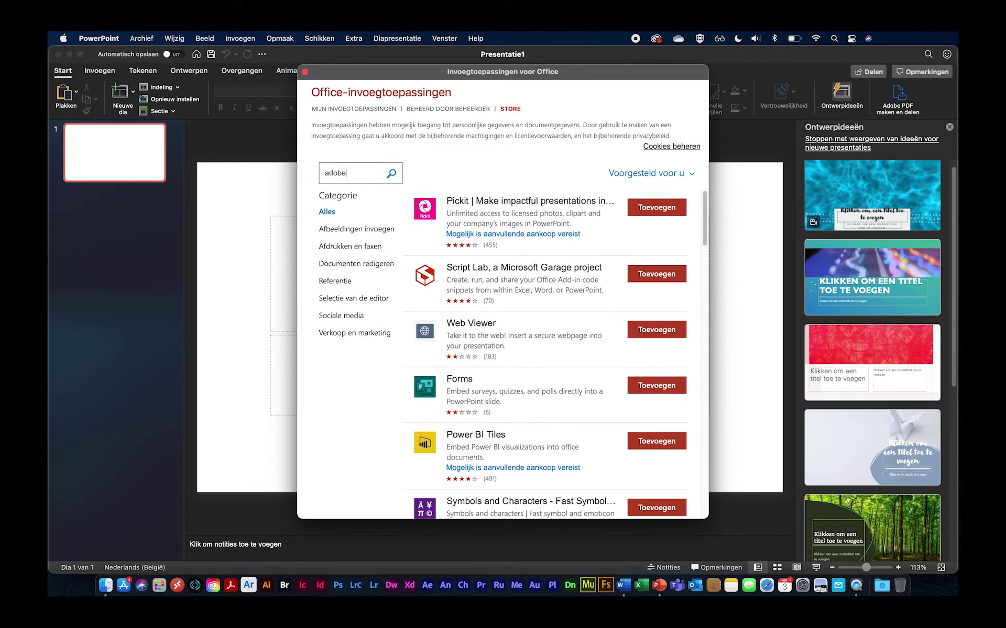
{"action": "key", "text": "Return"}
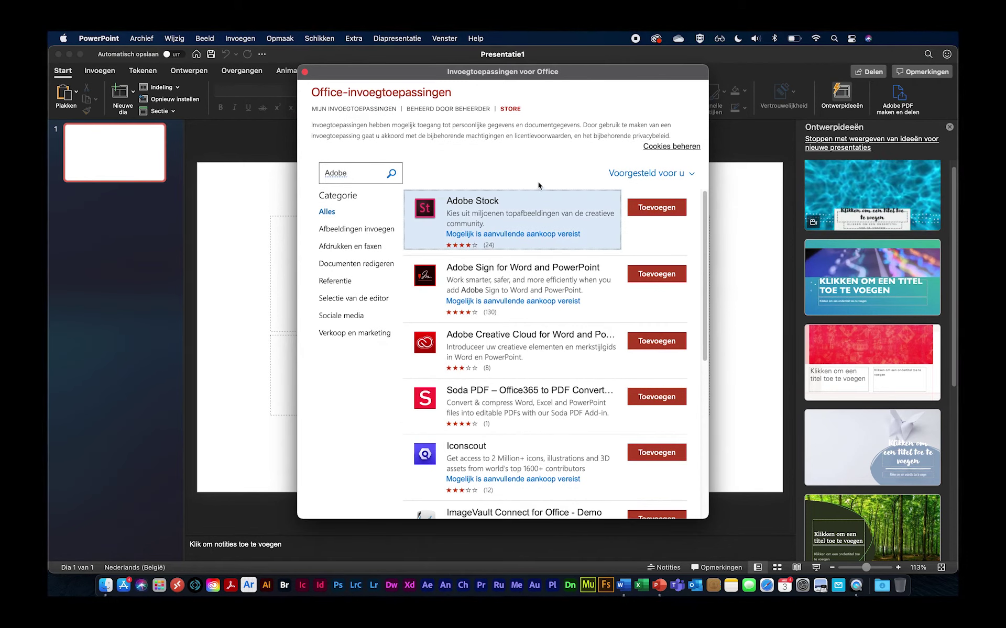
{"action": "left_click", "coordinate": [652, 208]}
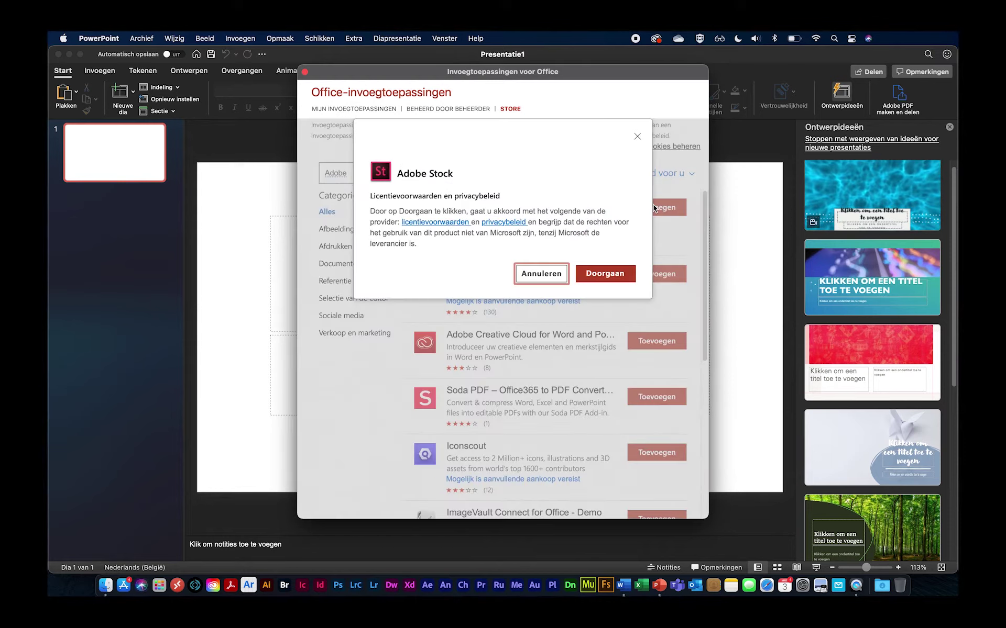
{"action": "left_click", "coordinate": [601, 273]}
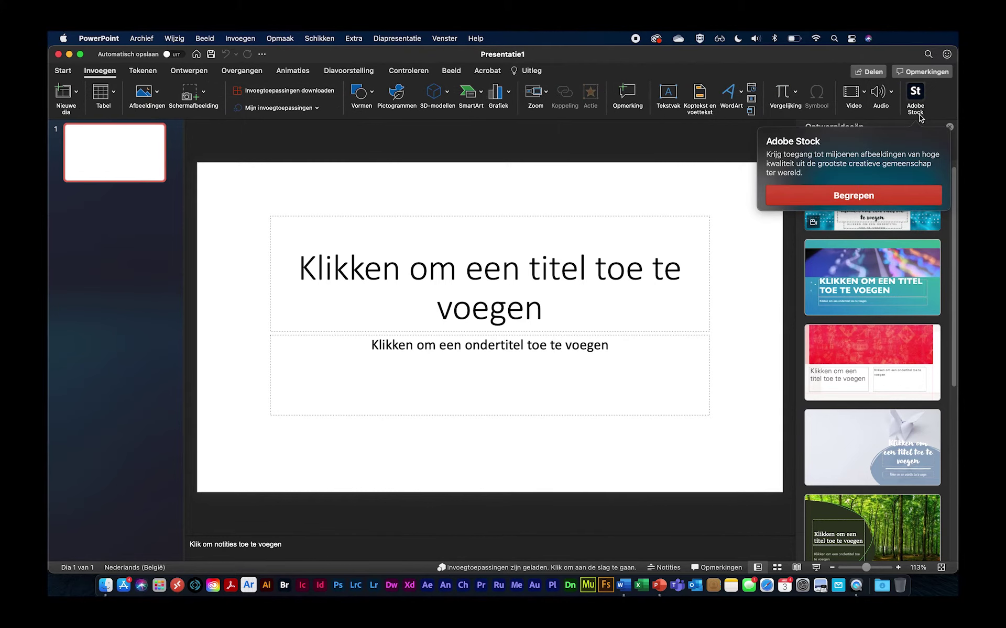
Open the Adobe Stock panel and sign in with the Adobe account e-mail and password.
{"action": "left_click", "coordinate": [889, 193]}
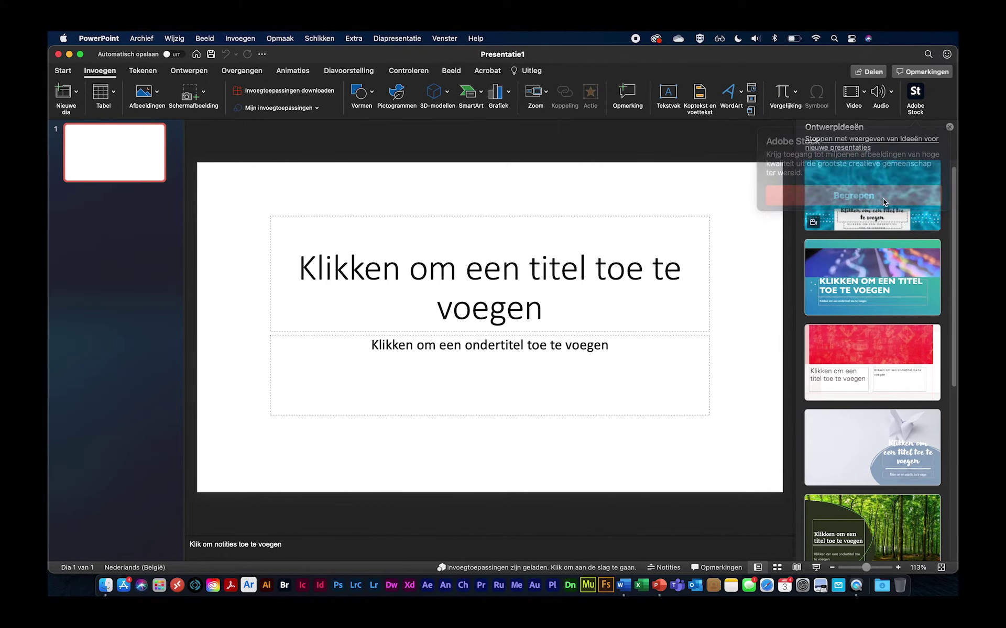
{"action": "left_click", "coordinate": [915, 99]}
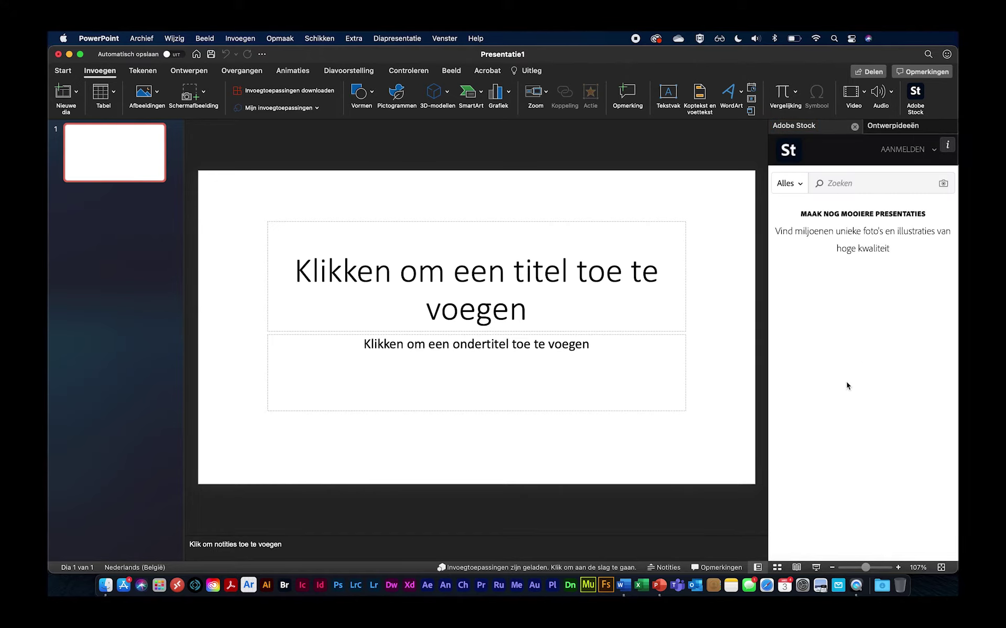
{"action": "left_click", "coordinate": [917, 152]}
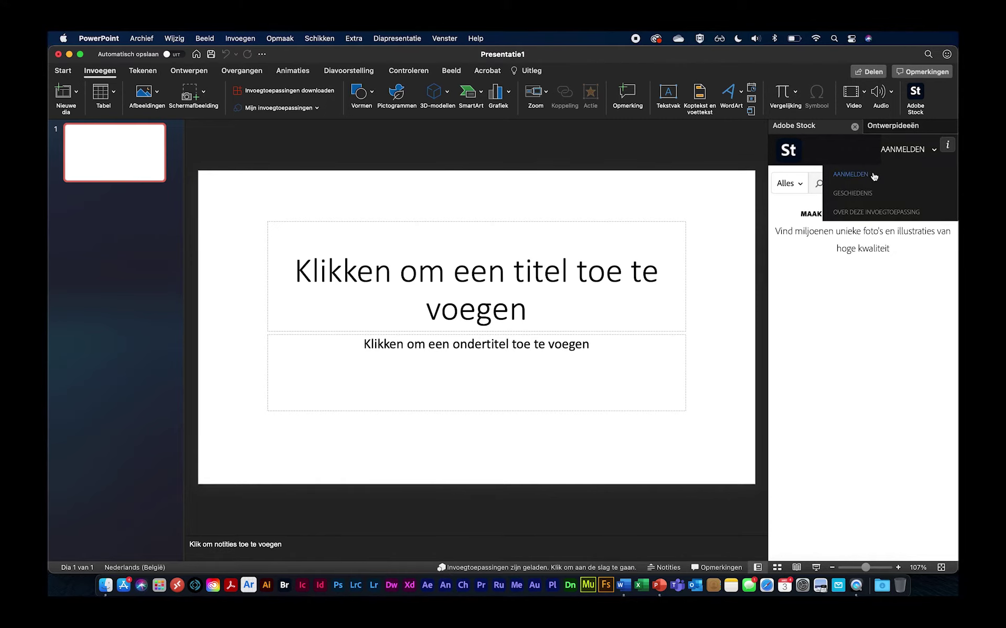
{"action": "left_click", "coordinate": [851, 174]}
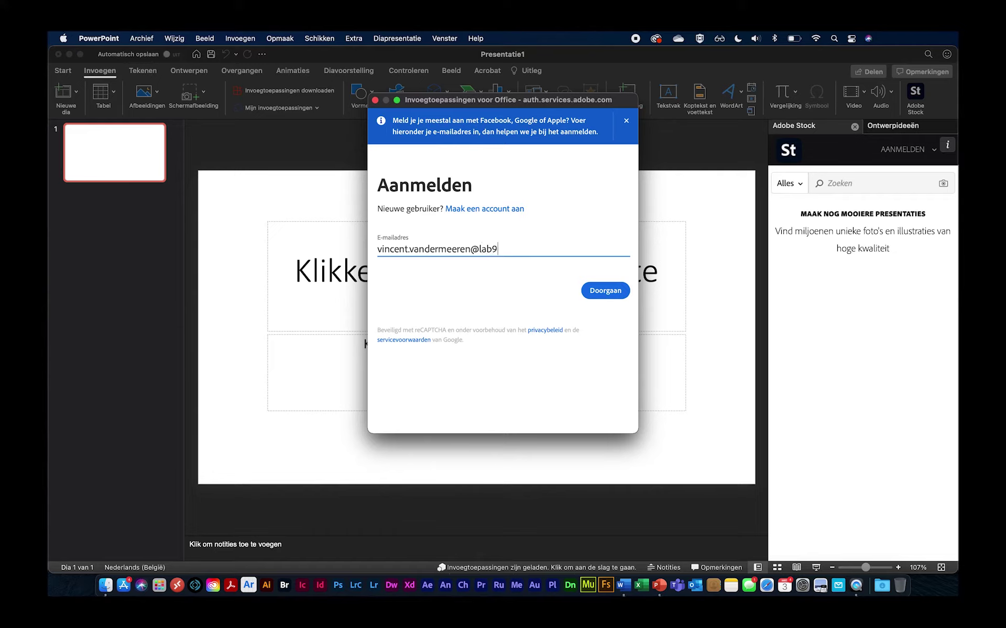
{"action": "key", "text": "Return"}
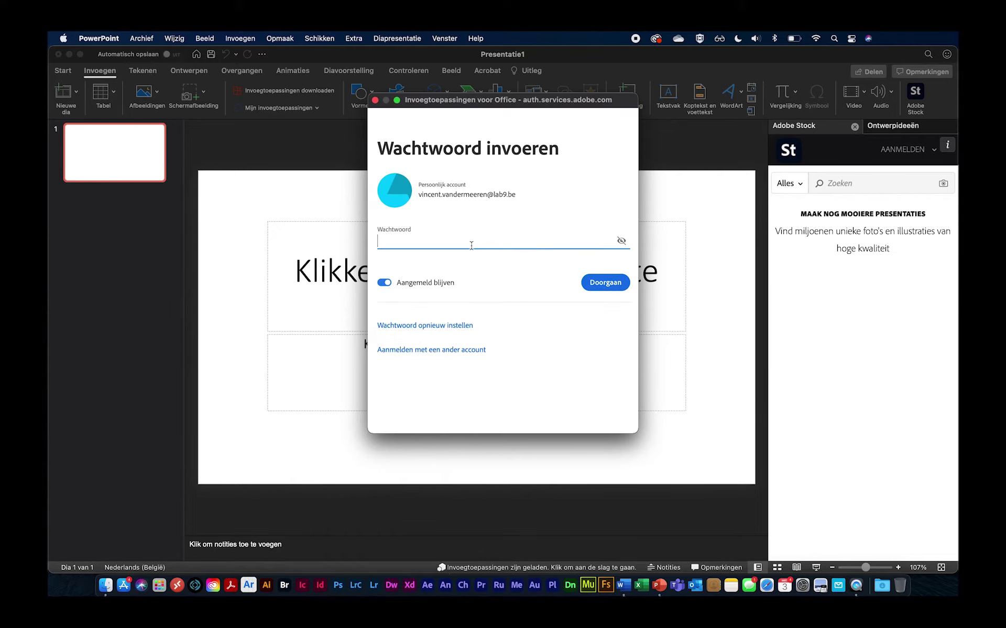
{"action": "key", "text": "Return"}
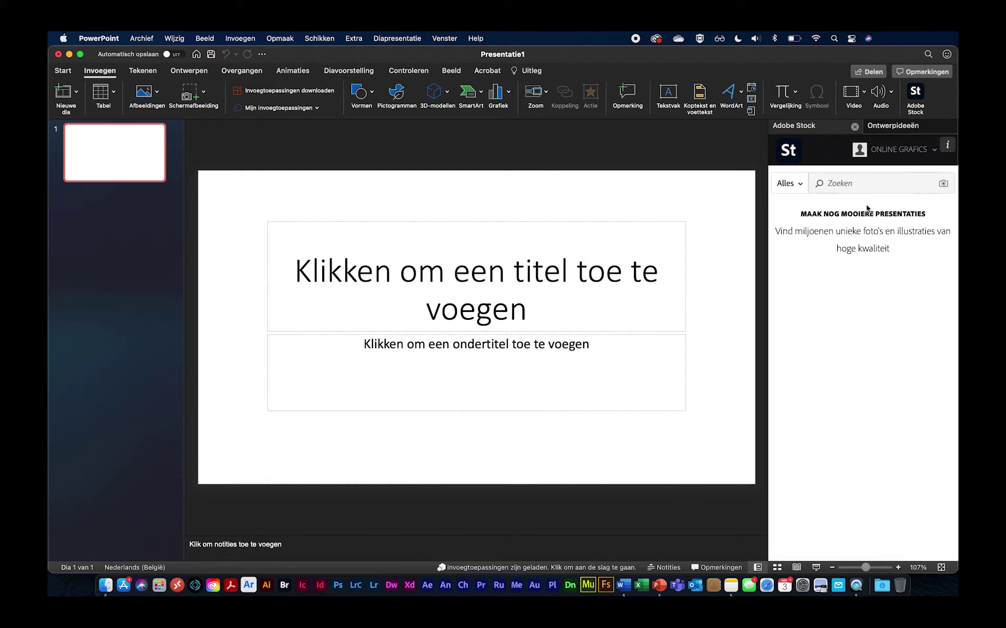
Search Adobe Stock for 'cars' and insert a watermarked preview of the cars-in-a-row photo.
{"action": "left_click", "coordinate": [862, 189]}
{"action": "type", "text": "cars"}
{"action": "key", "text": "Return"}
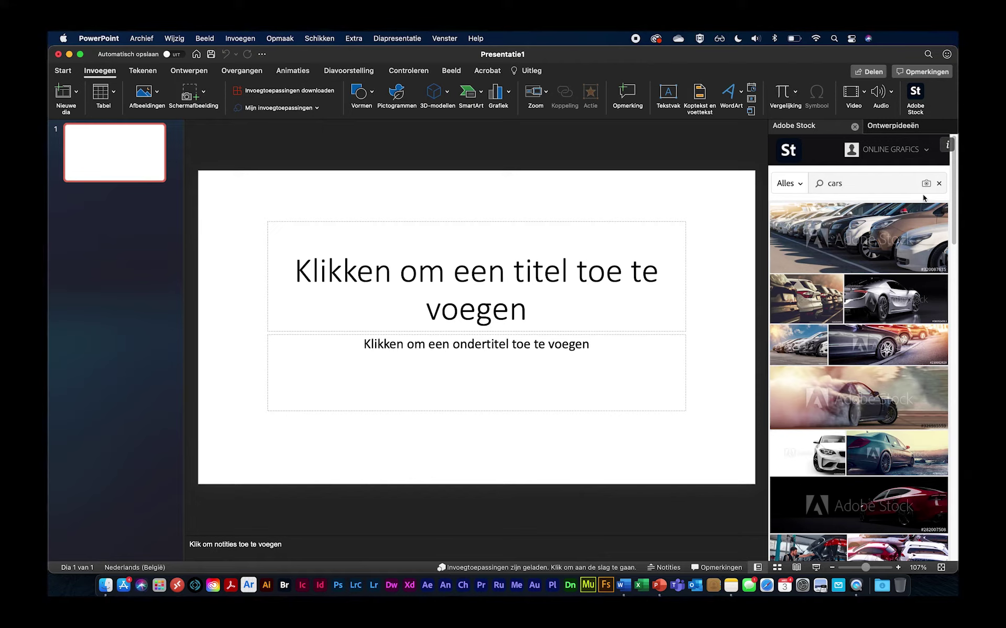
{"action": "left_click", "coordinate": [800, 184]}
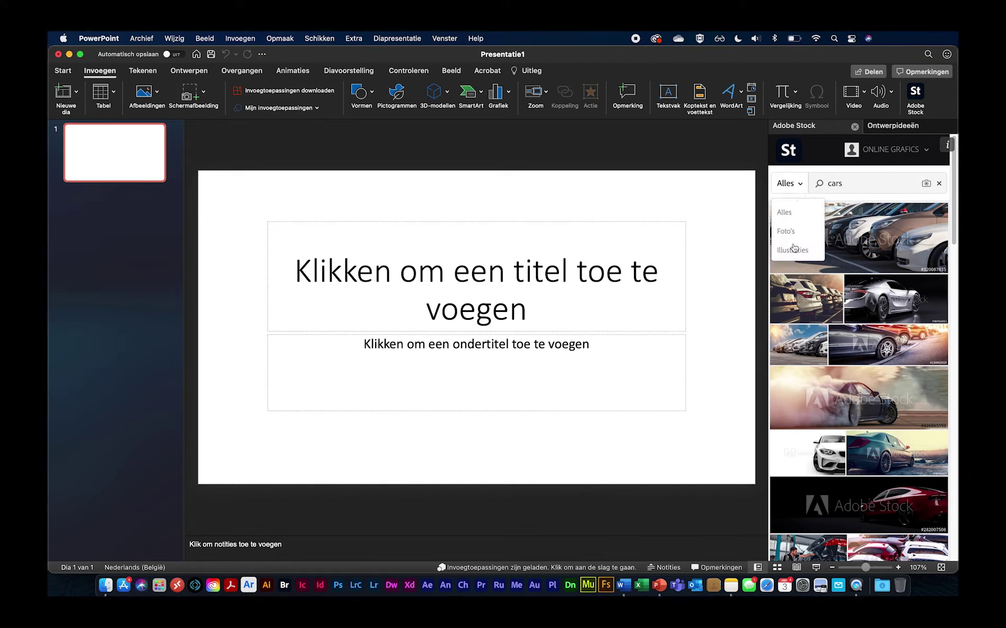
{"action": "left_click", "coordinate": [860, 187]}
{"action": "left_click", "coordinate": [860, 239]}
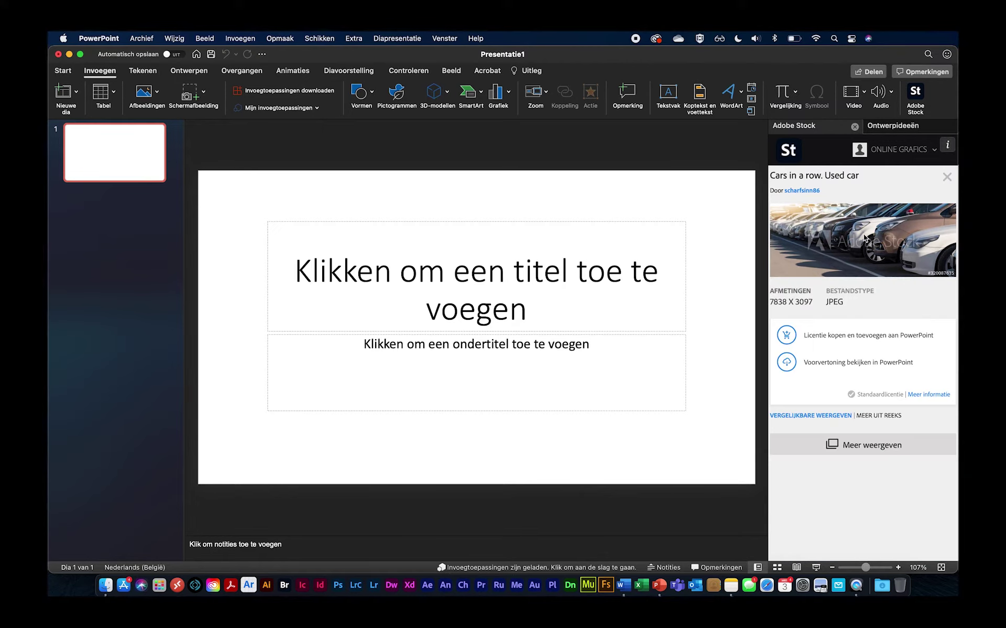
{"action": "left_click", "coordinate": [850, 362]}
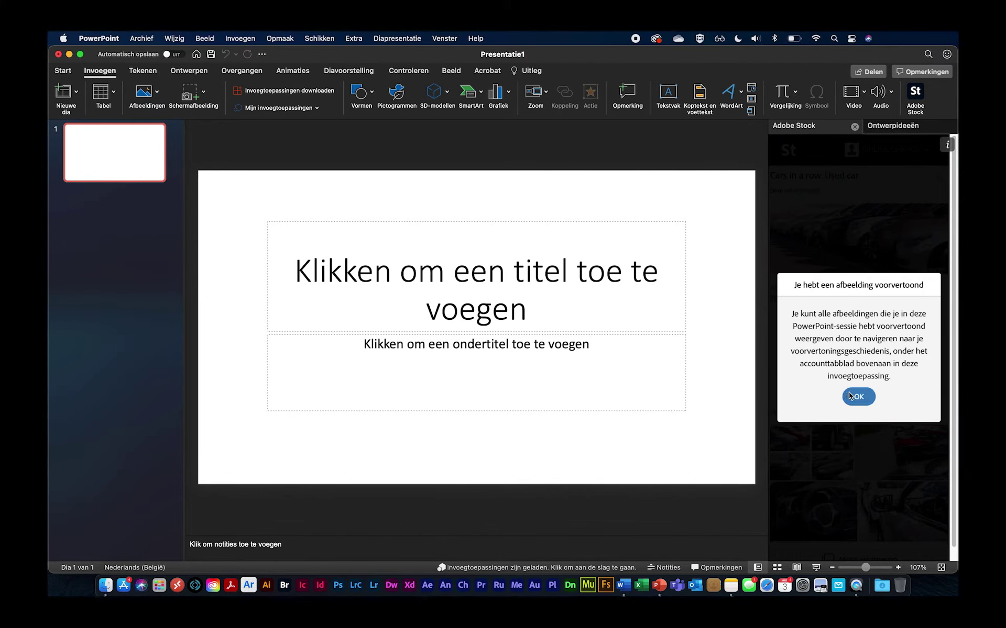
{"action": "left_click", "coordinate": [858, 397]}
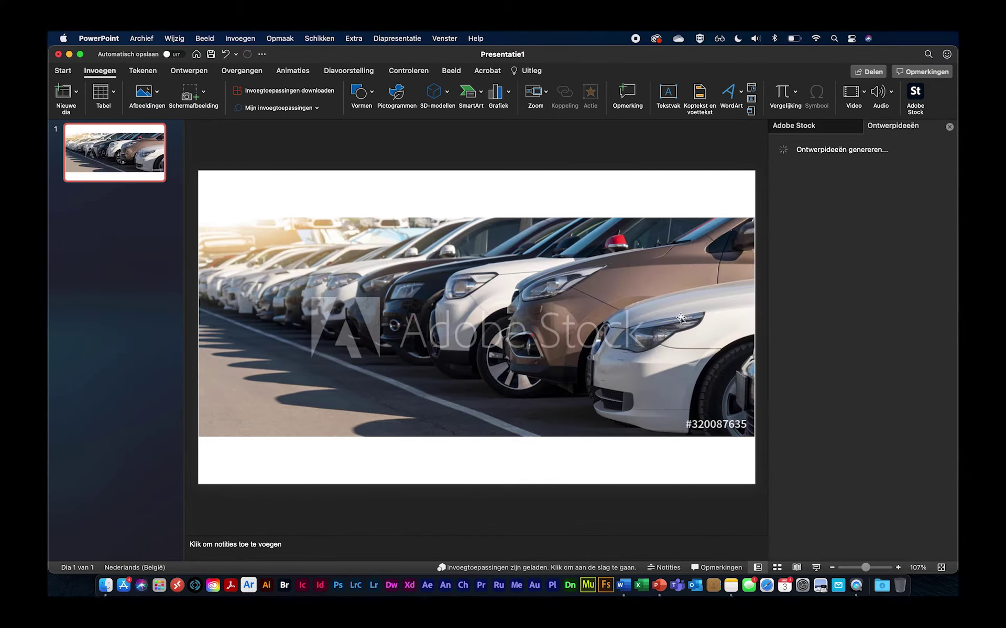
Apply a Design Ideas layout placing a title band beneath the car photo.
{"action": "left_click", "coordinate": [572, 294]}
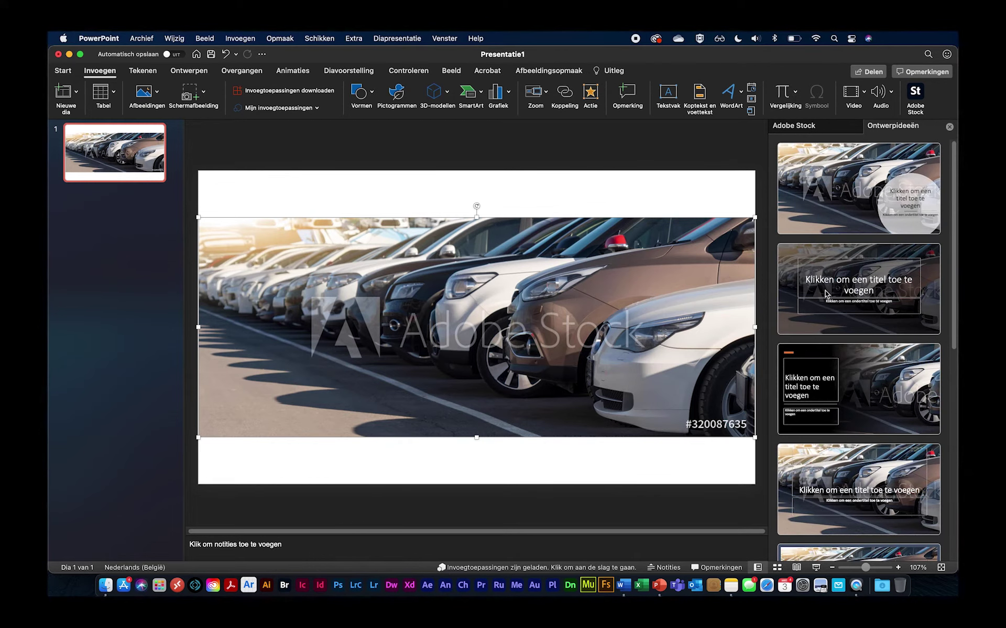
{"action": "scroll", "coordinate": [826, 293], "scroll_direction": "down", "scroll_amount": 10}
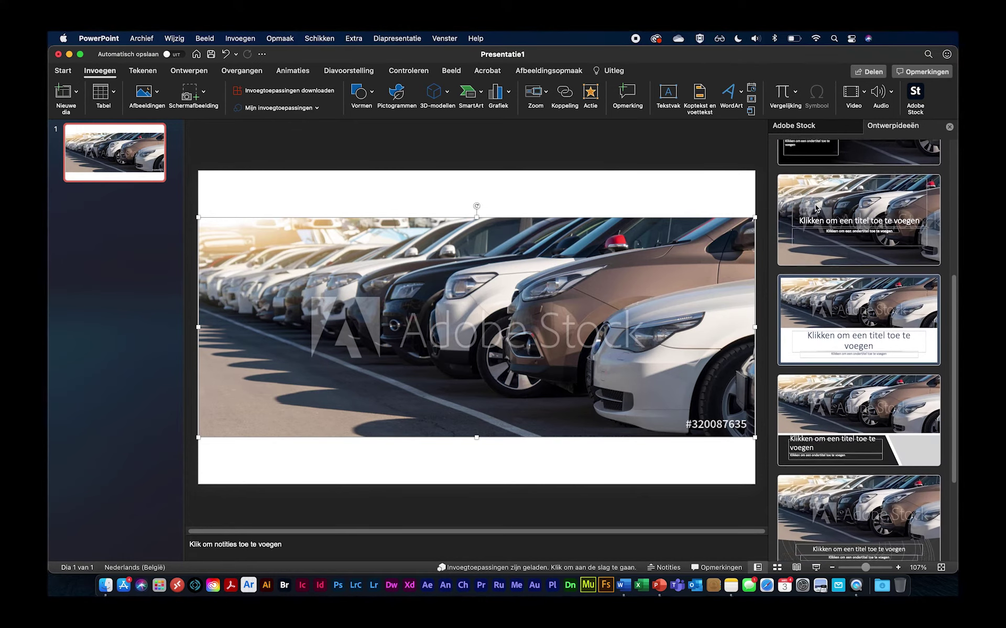
{"action": "scroll", "coordinate": [861, 325], "scroll_direction": "down", "scroll_amount": 5}
{"action": "left_click", "coordinate": [871, 381]}
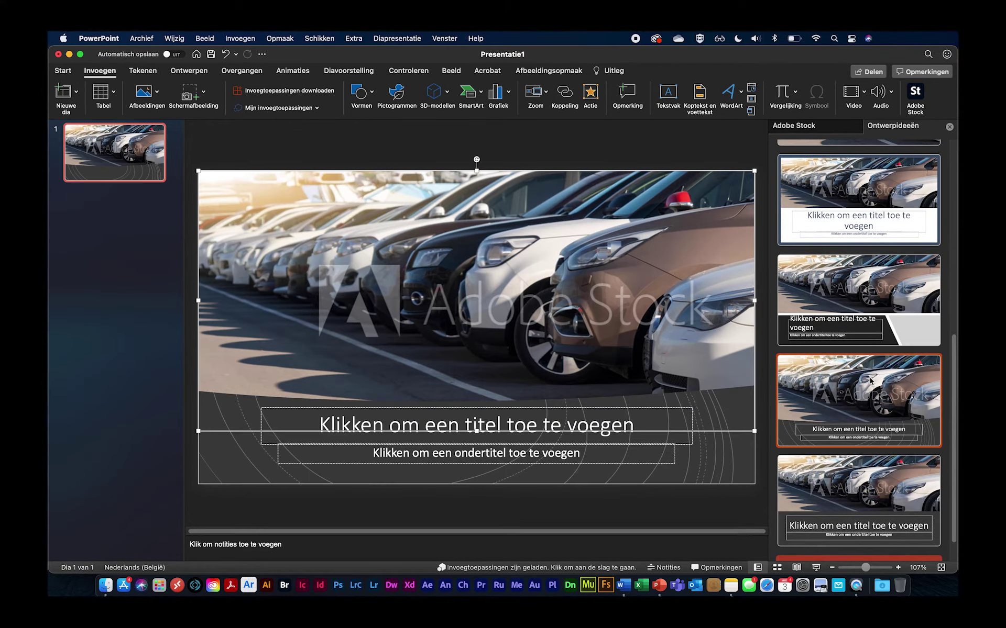
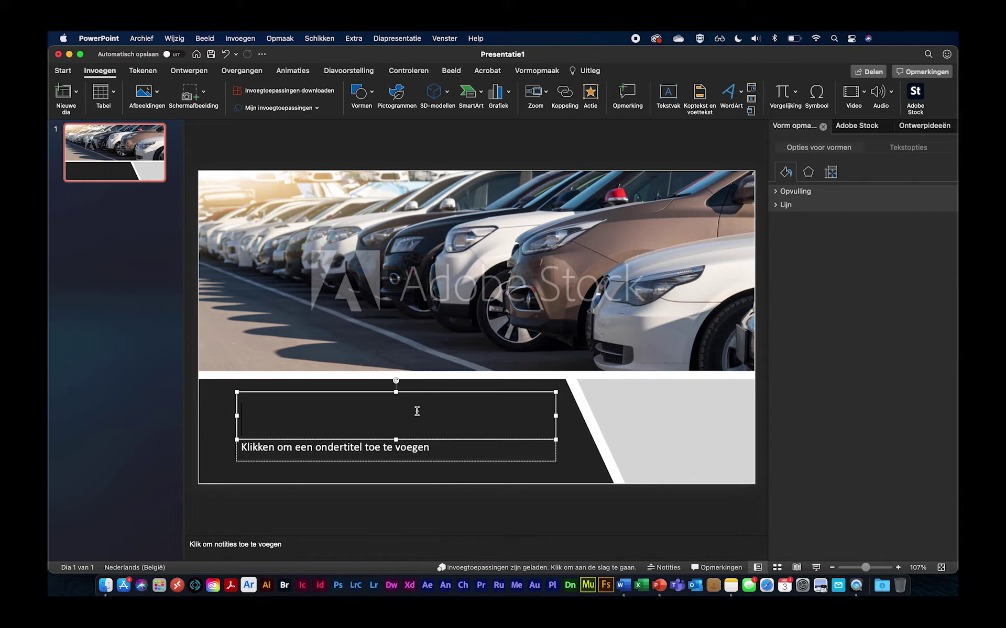
{"action": "type", "text": "ebina"}
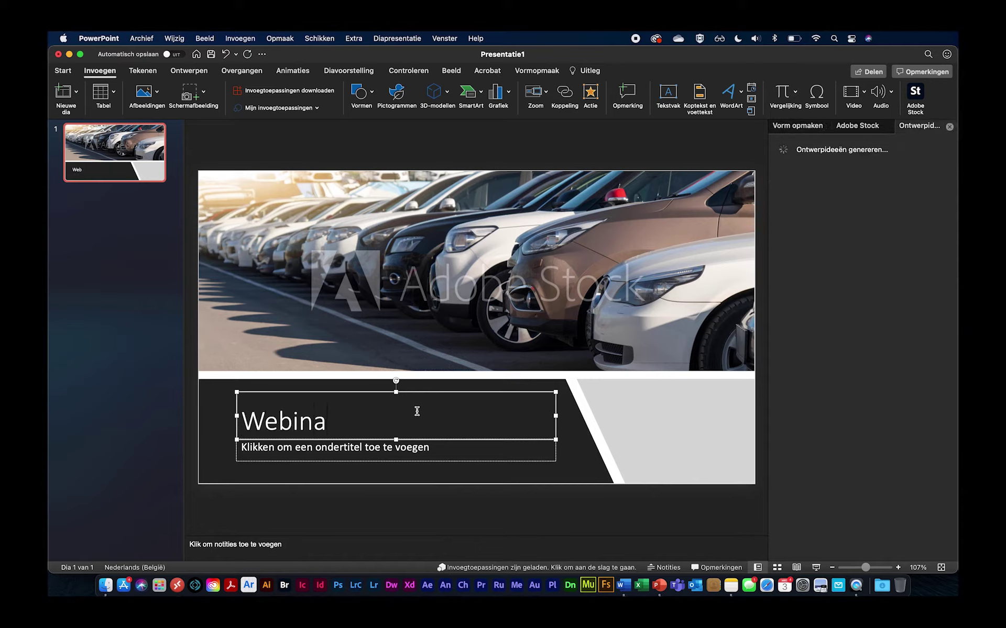
{"action": "type", "text": "r 4/02"}
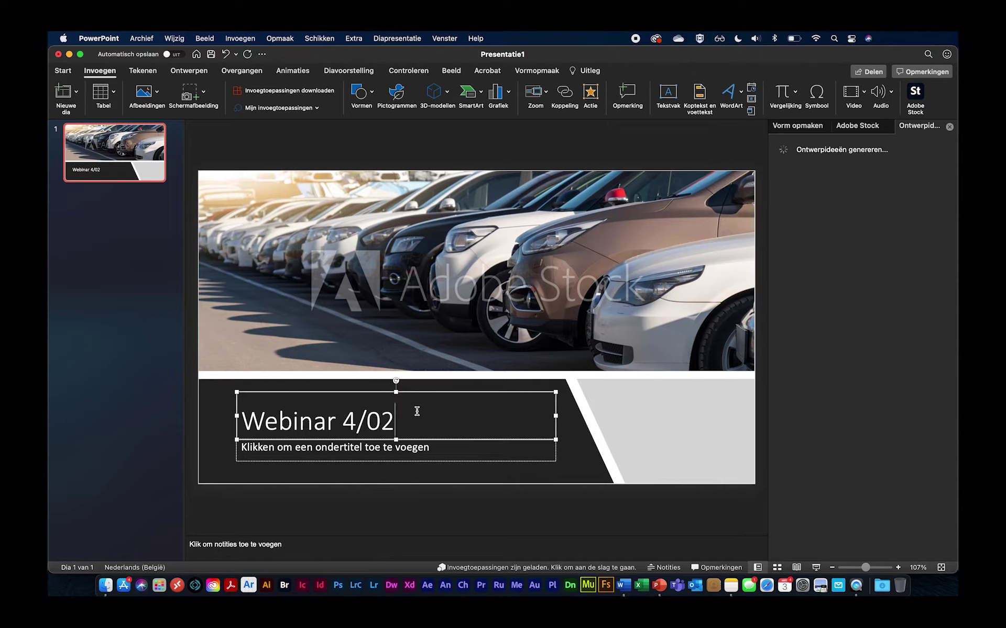
{"action": "key", "text": "super+a"}
{"action": "key", "text": "BackSpace"}
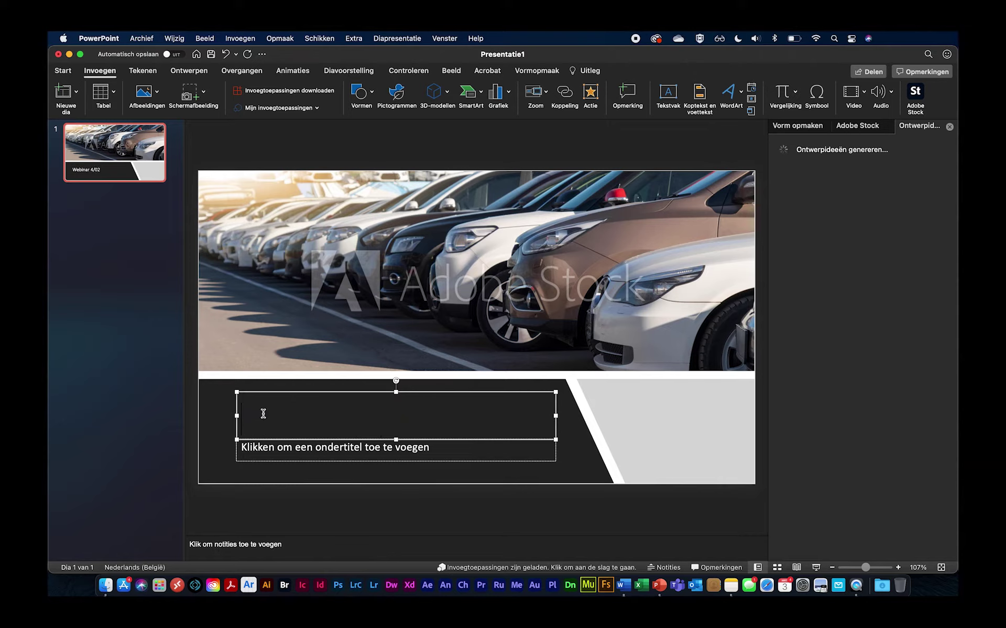
{"action": "left_click", "coordinate": [855, 128]}
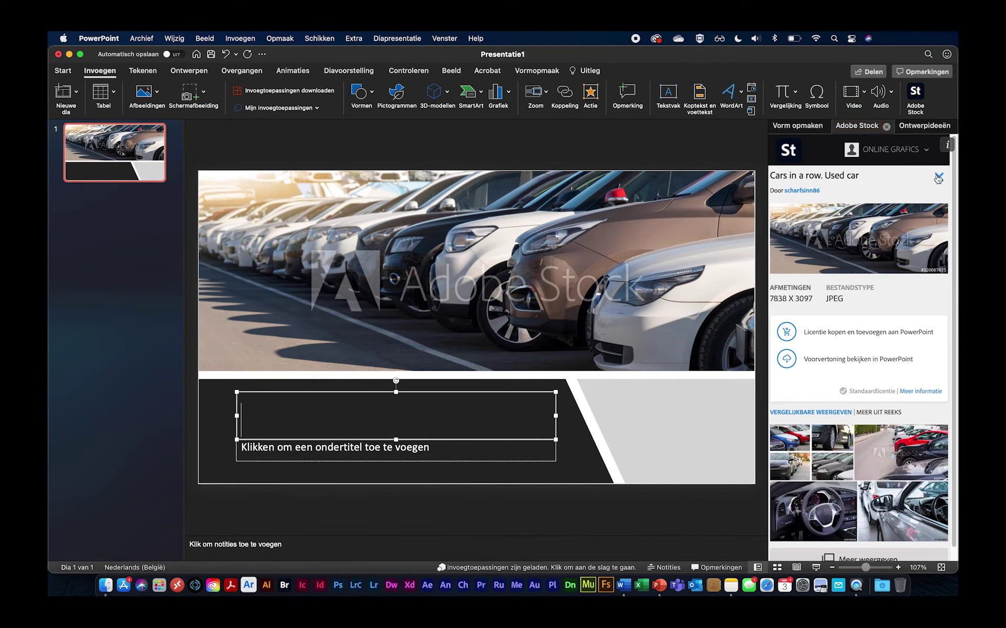
{"action": "left_click", "coordinate": [938, 177]}
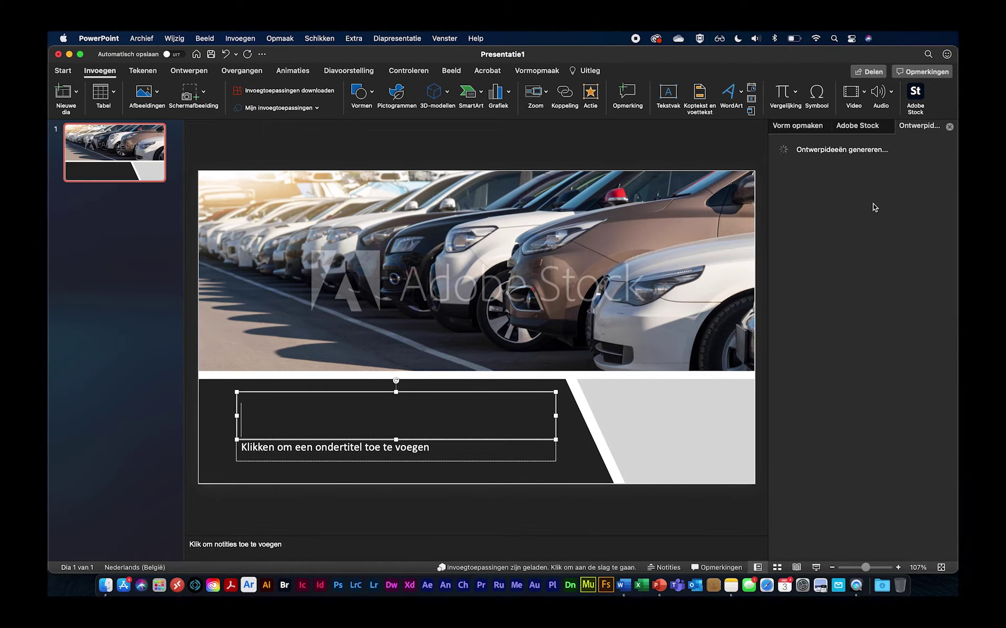
{"action": "left_click", "coordinate": [814, 128]}
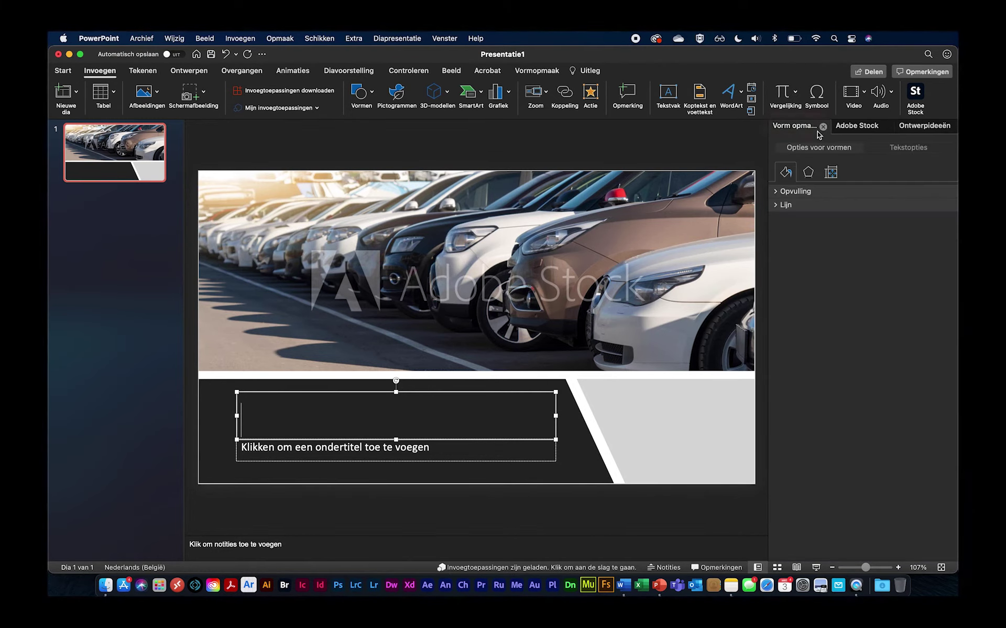
Search Adobe Stock and place a preview of the panoramic snowy mountain photo on the slide.
{"action": "left_click", "coordinate": [853, 127]}
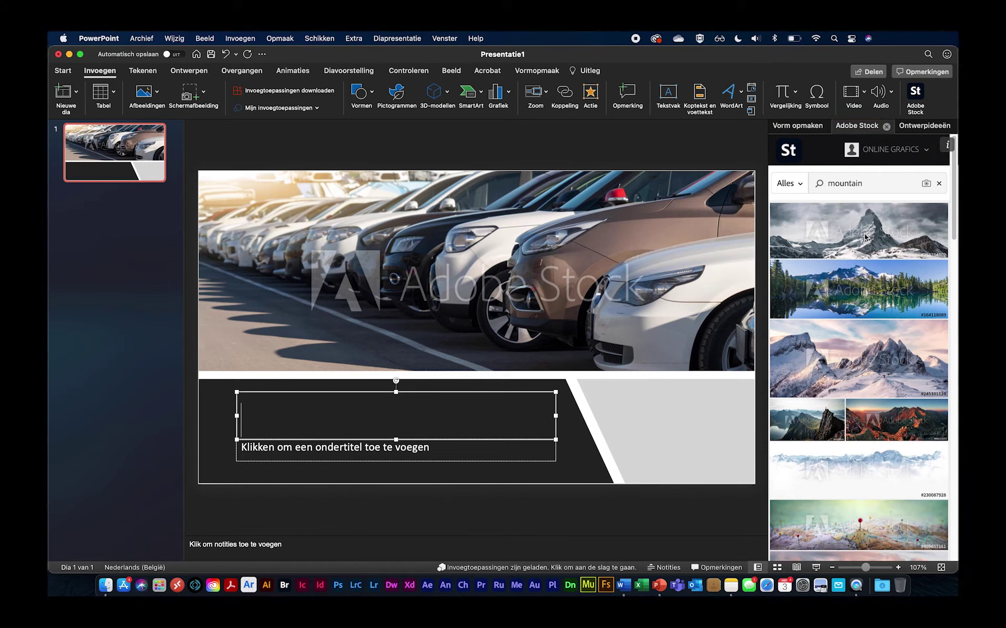
{"action": "left_click", "coordinate": [865, 238]}
{"action": "left_click", "coordinate": [844, 350]}
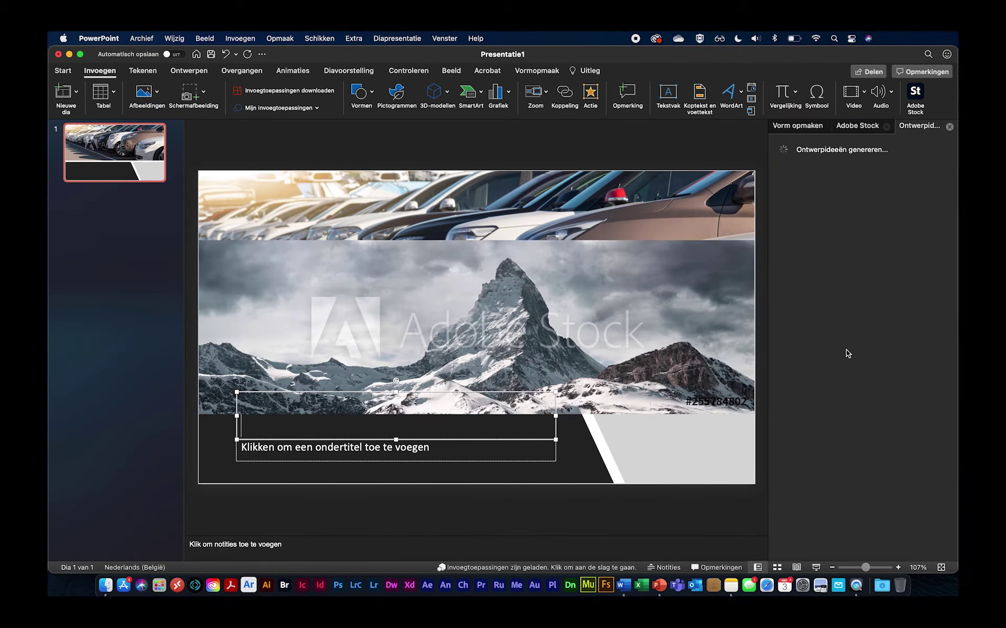
Move and resize the mountain picture into a band across the slide's lower right, beside the title.
{"action": "left_click", "coordinate": [556, 306]}
{"action": "left_click_drag", "start_coordinate": [556, 306], "coordinate": [555, 374]}
{"action": "left_click_drag", "start_coordinate": [754, 485], "coordinate": [436, 384]}
{"action": "left_click_drag", "start_coordinate": [361, 336], "coordinate": [659, 408]}
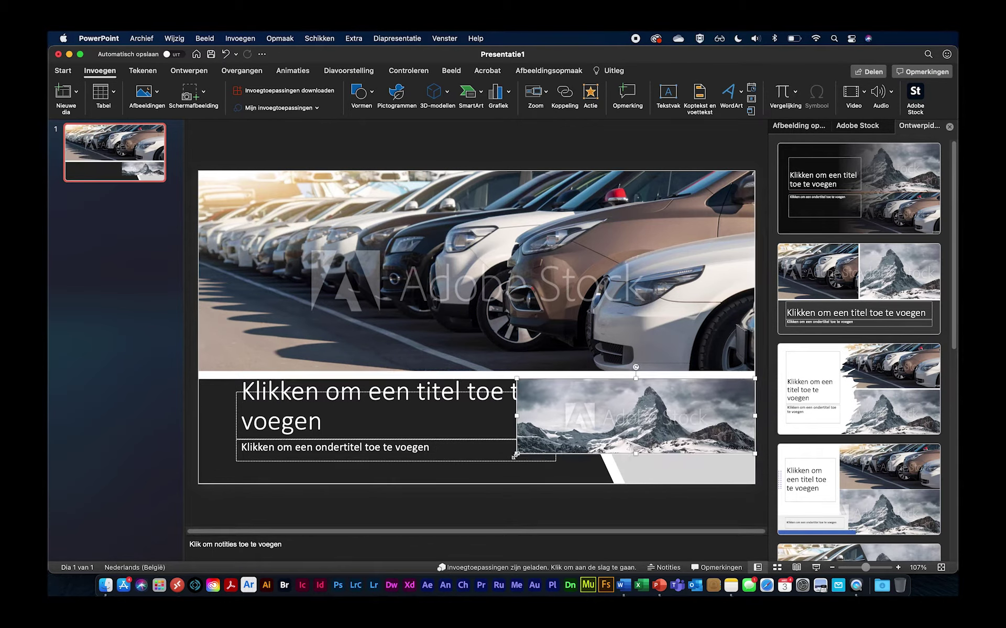
{"action": "left_click_drag", "start_coordinate": [517, 455], "coordinate": [405, 489]}
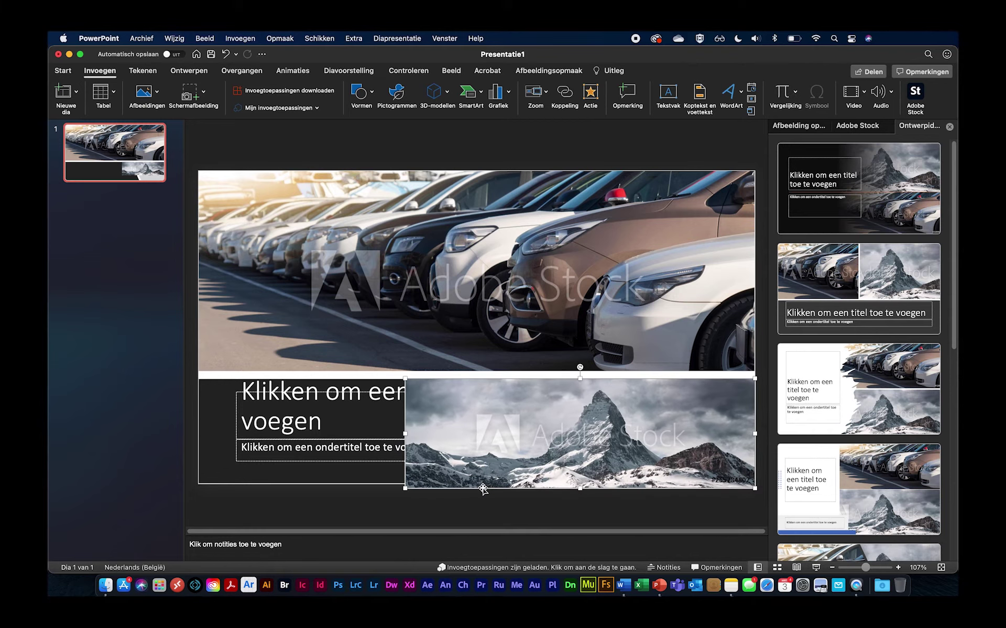
{"action": "left_click", "coordinate": [386, 513]}
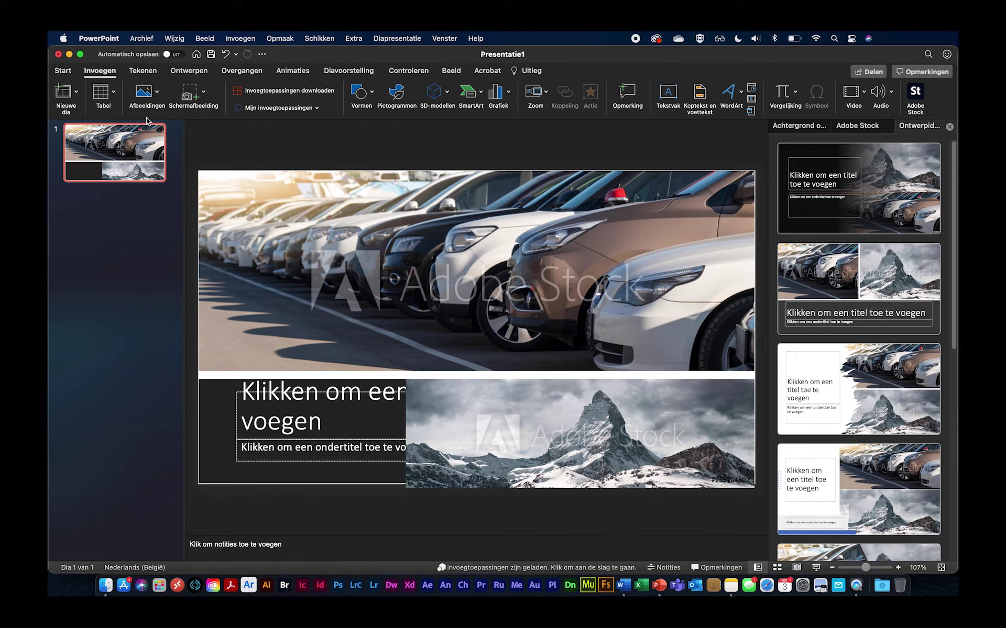
{"action": "left_click", "coordinate": [58, 73]}
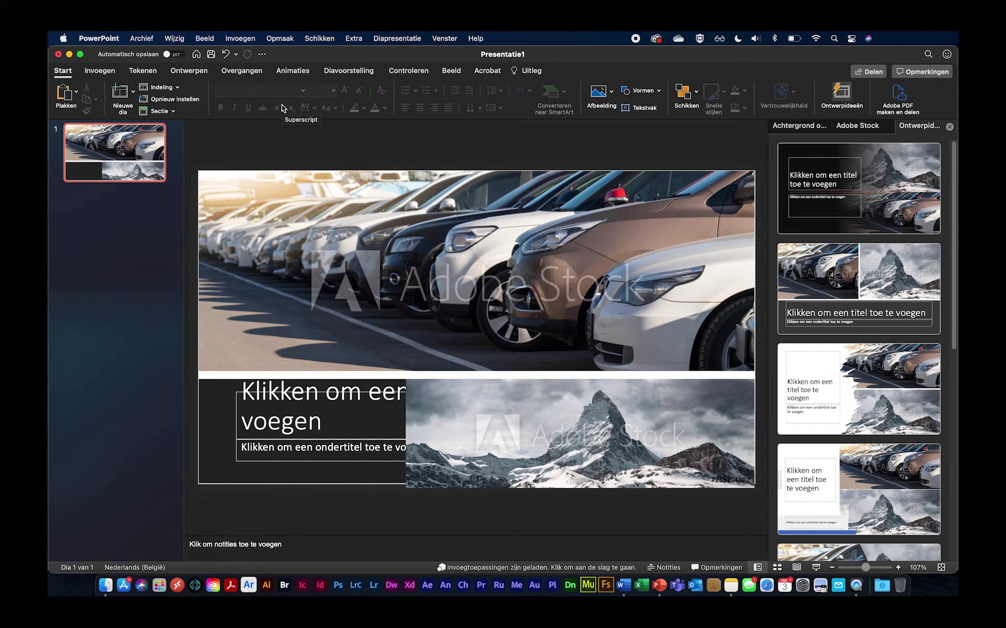
{"action": "left_click", "coordinate": [816, 567]}
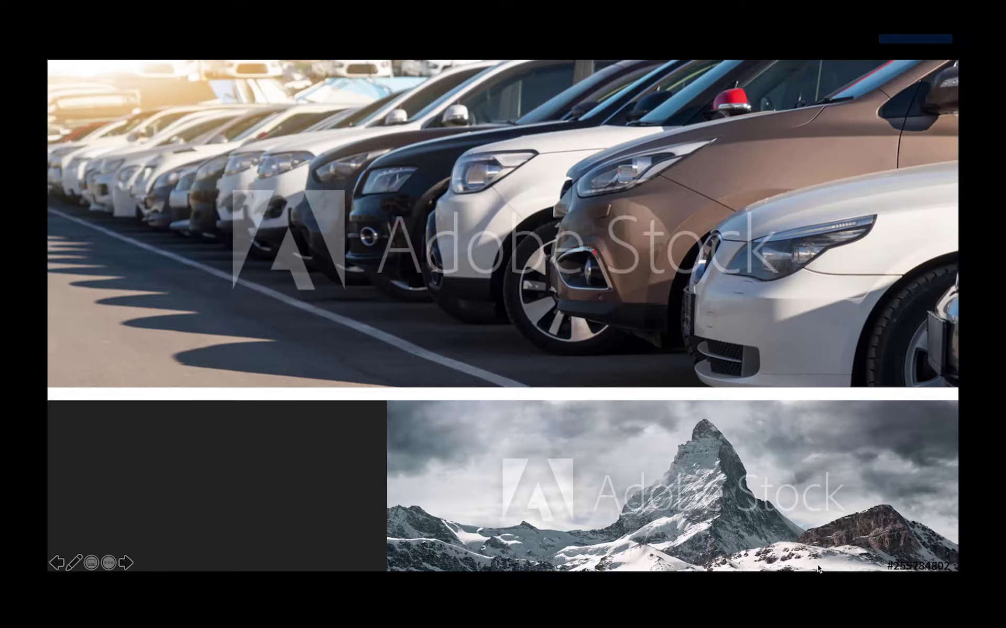
{"action": "left_click", "coordinate": [593, 323]}
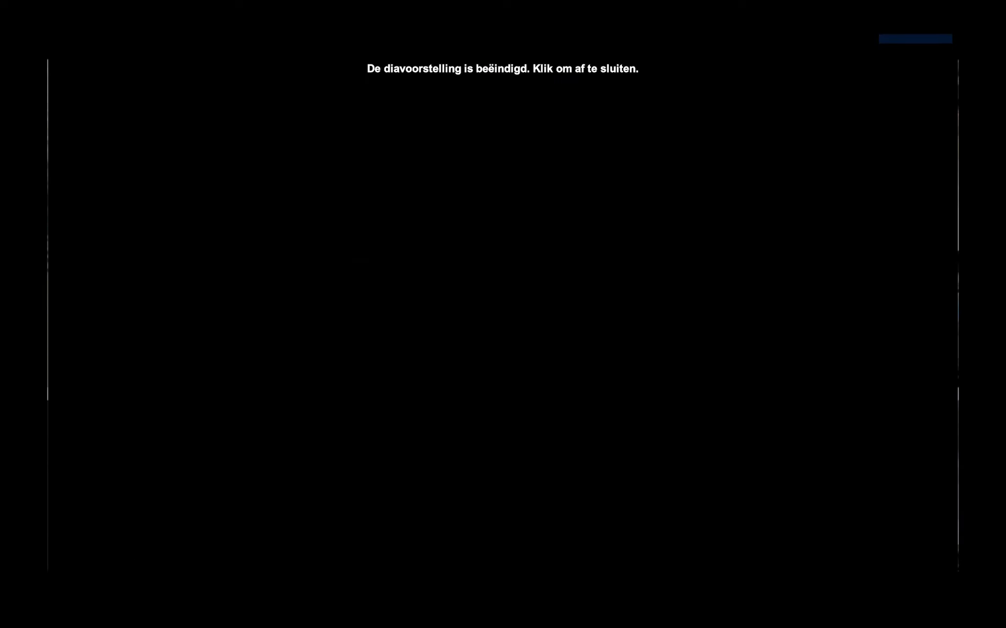
{"action": "key", "text": "Left"}
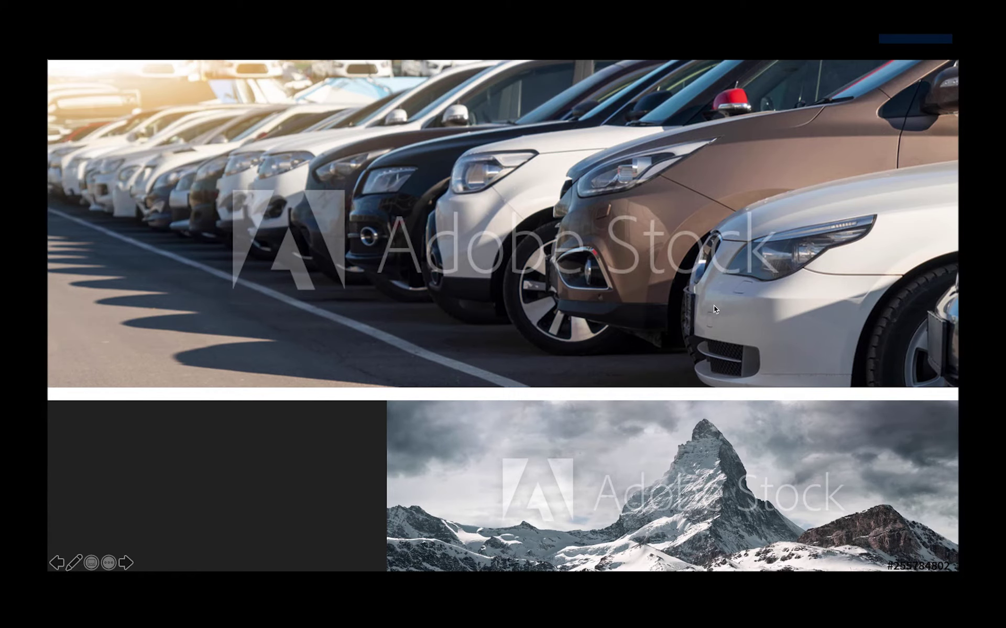
{"action": "key", "text": "Escape"}
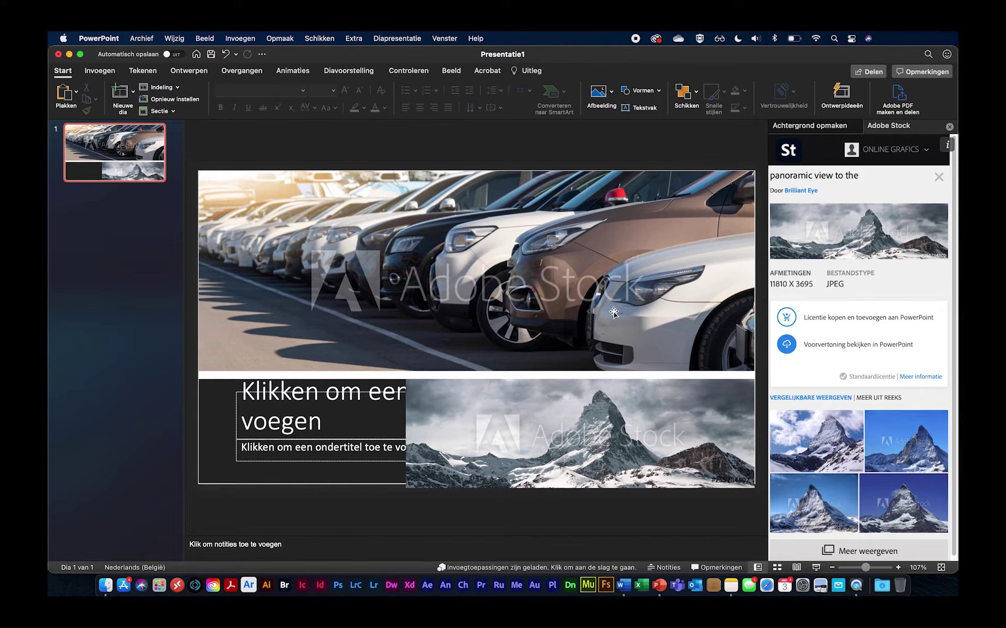
From Invoegen > Invoegtoepassingen, search the add-in store for 'adobe', add Adobe Creative Cloud, and accept the terms.
{"action": "left_click", "coordinate": [939, 177]}
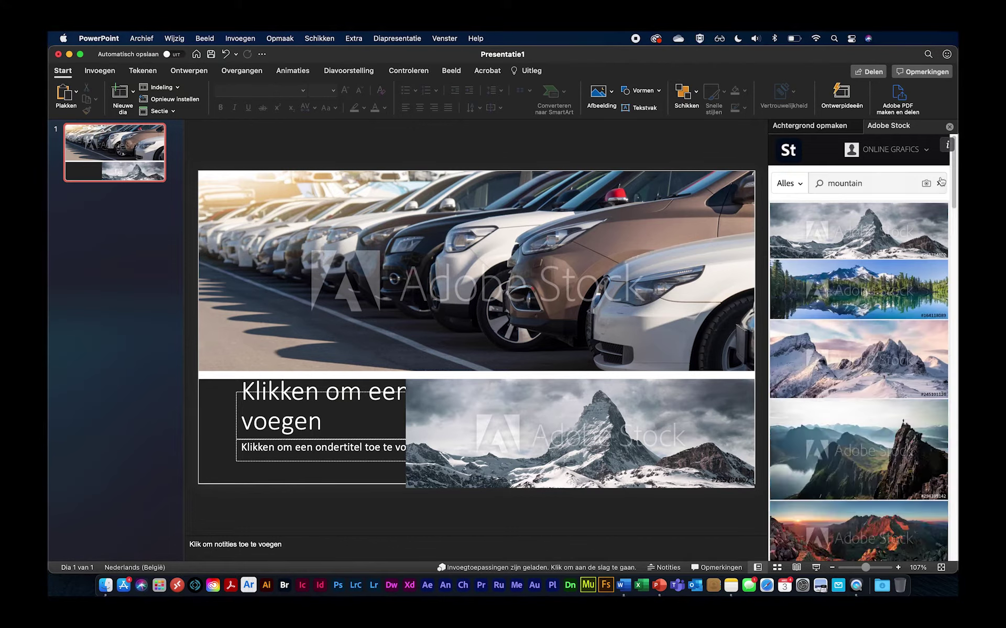
{"action": "left_click", "coordinate": [249, 36]}
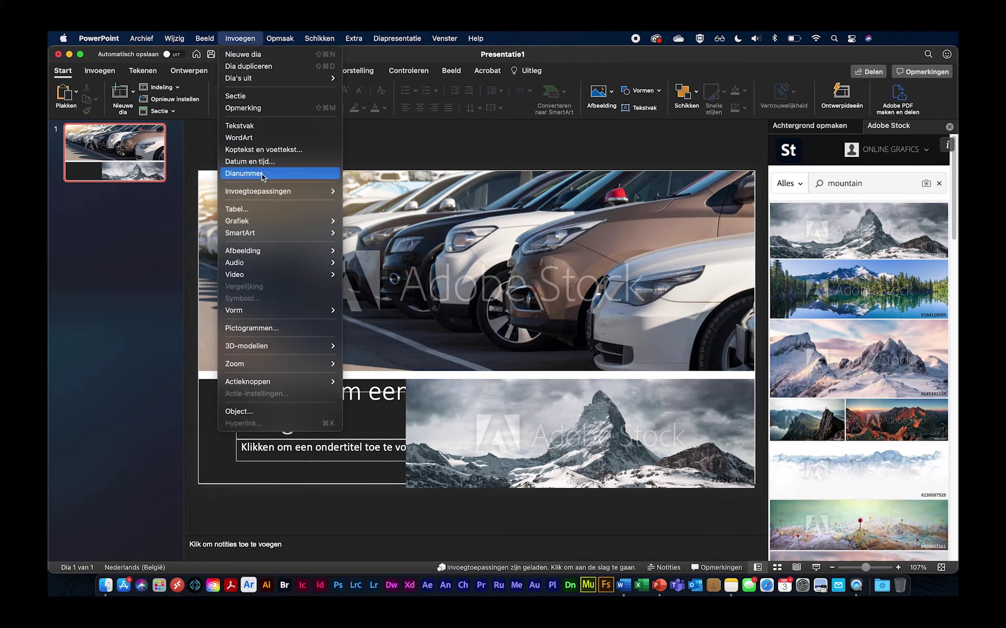
{"action": "mouse_move", "coordinate": [314, 191]}
{"action": "left_click", "coordinate": [418, 204]}
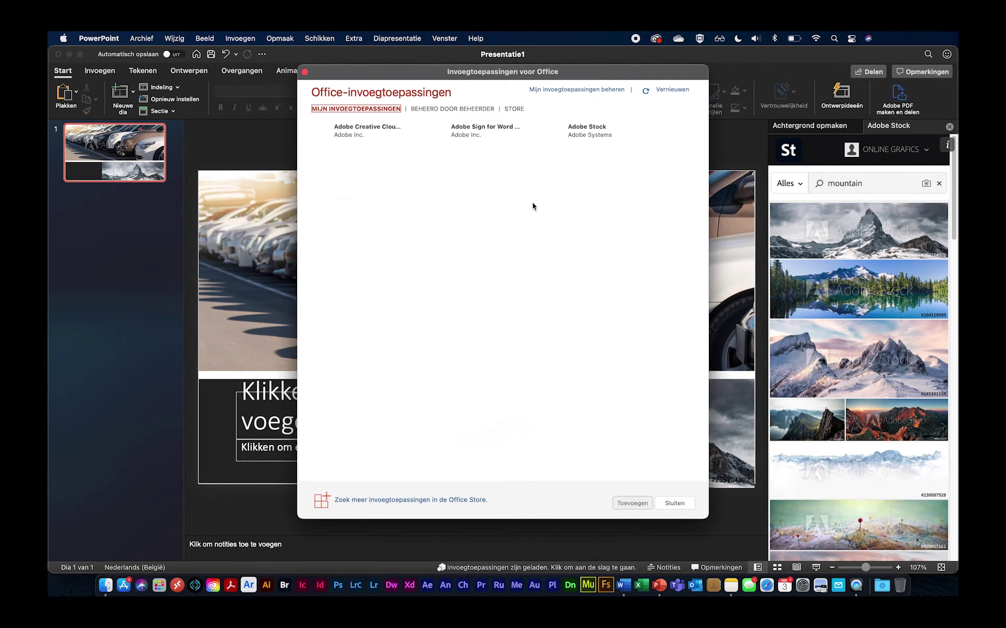
{"action": "left_click", "coordinate": [506, 109]}
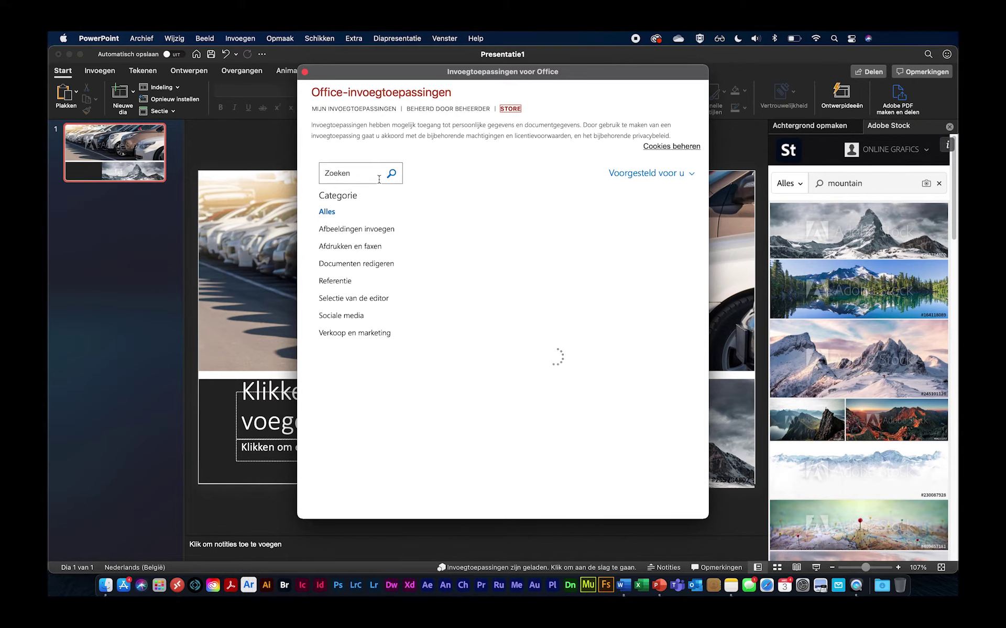
{"action": "left_click", "coordinate": [379, 179]}
{"action": "type", "text": "adobe"}
{"action": "key", "text": "Return"}
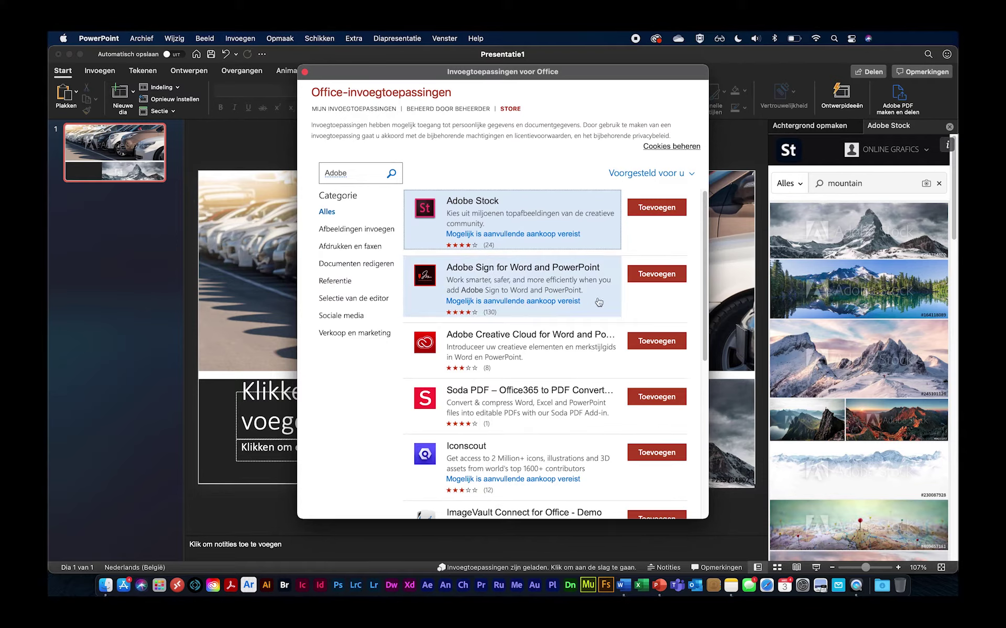
{"action": "left_click", "coordinate": [638, 343]}
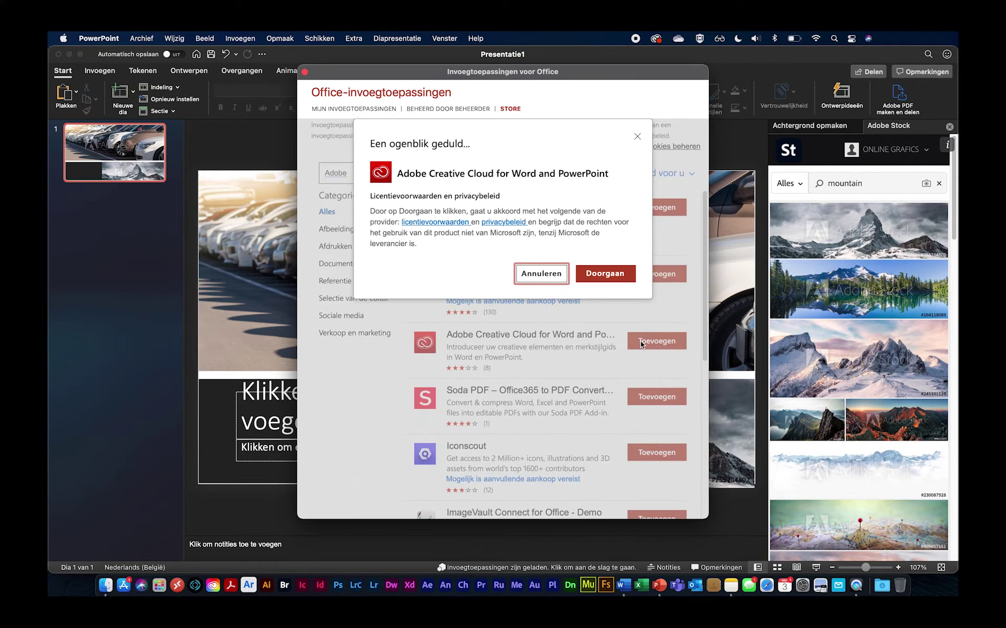
{"action": "left_click", "coordinate": [611, 277]}
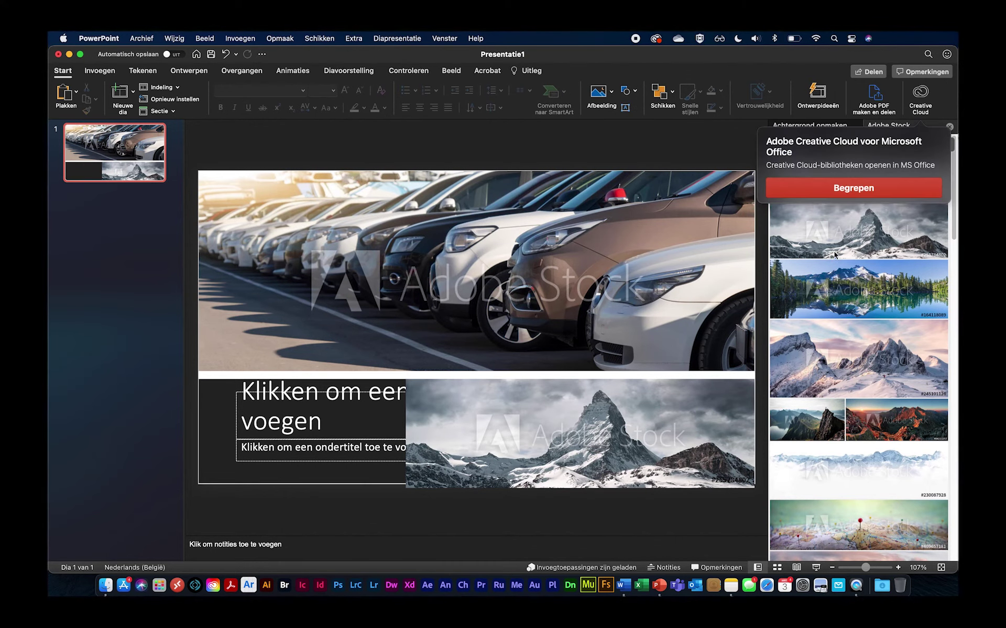
Open the Adobe Creative Cloud pane, closing the background formatting and Adobe Stock panes.
{"action": "left_click", "coordinate": [889, 191]}
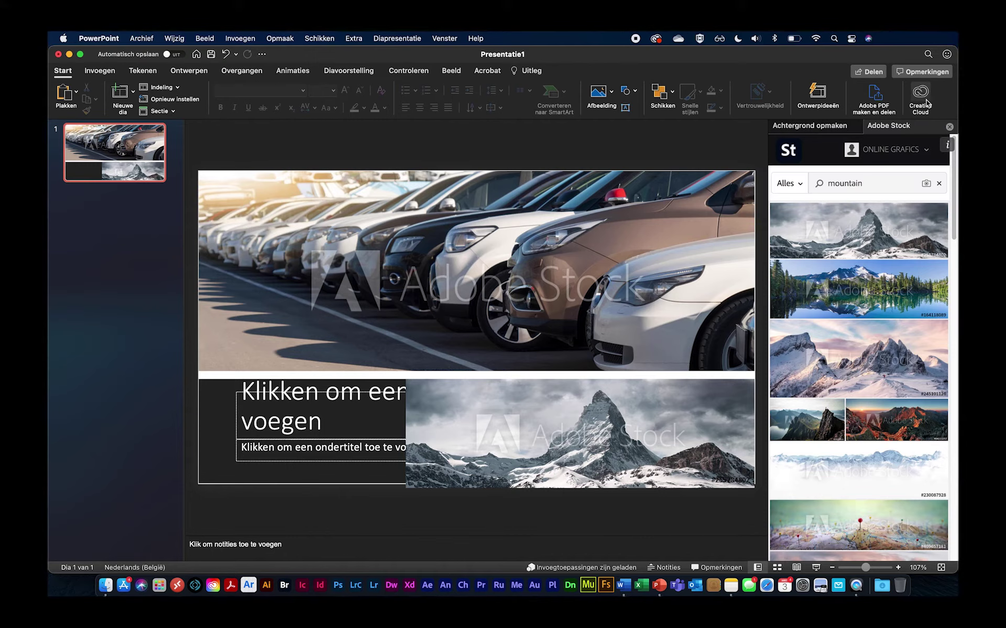
{"action": "left_click", "coordinate": [926, 104]}
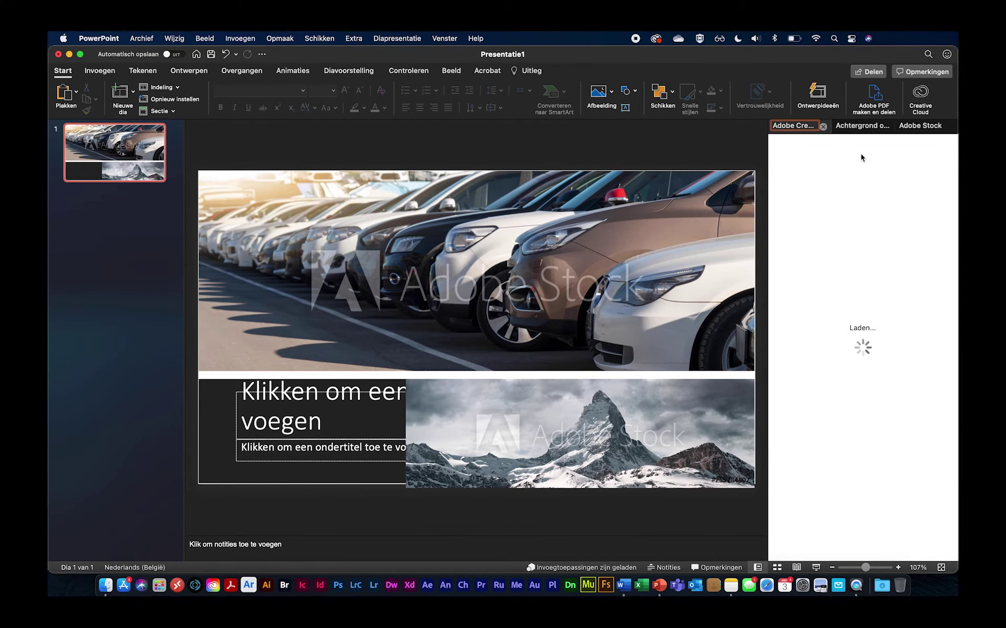
{"action": "left_click", "coordinate": [886, 127]}
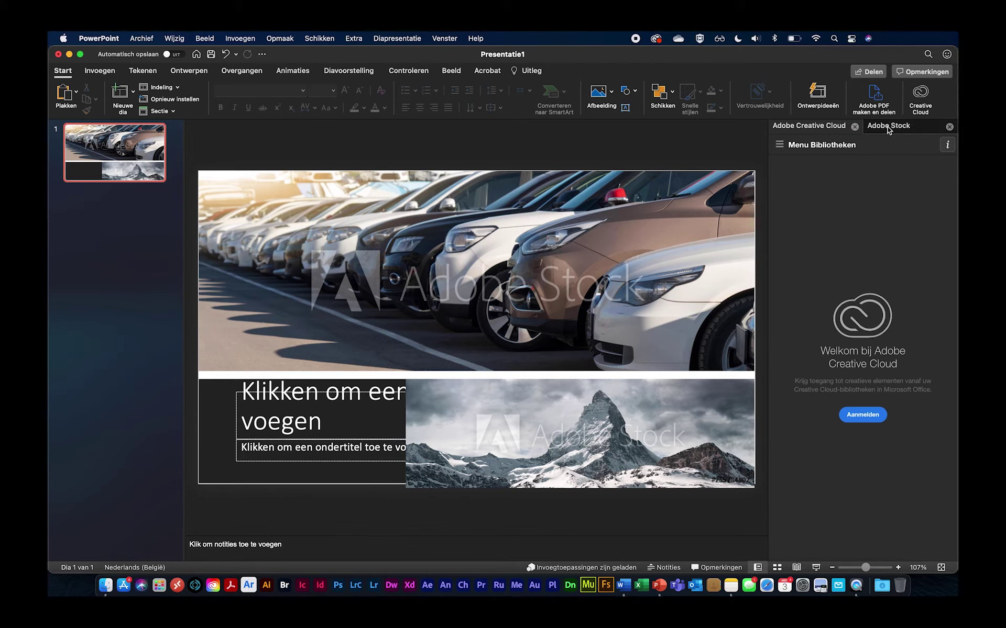
{"action": "left_click", "coordinate": [949, 127]}
Sign in to Creative Cloud with the account e-mail address and password.
{"action": "left_click", "coordinate": [867, 411]}
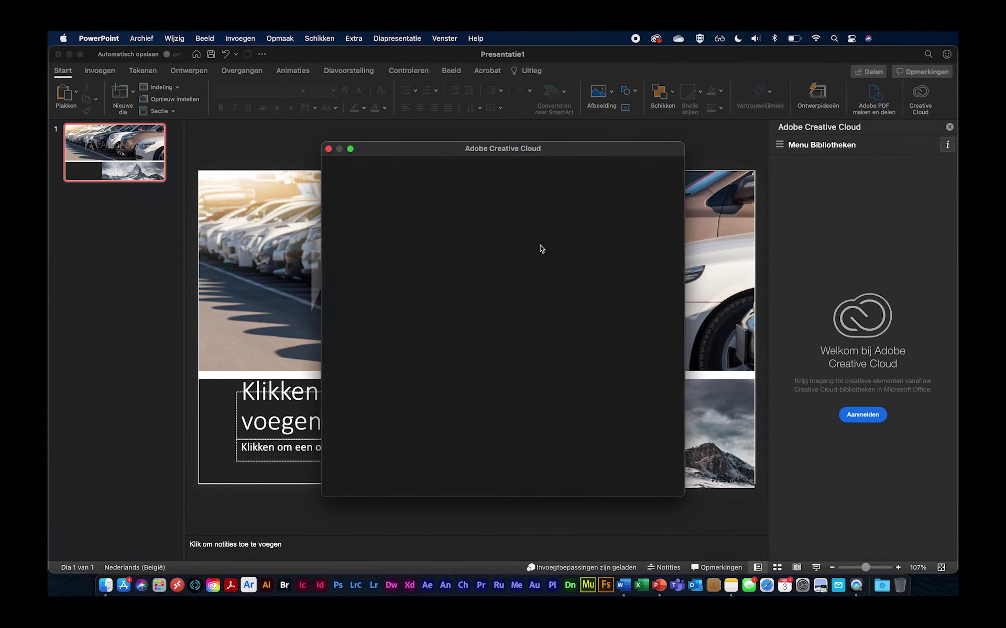
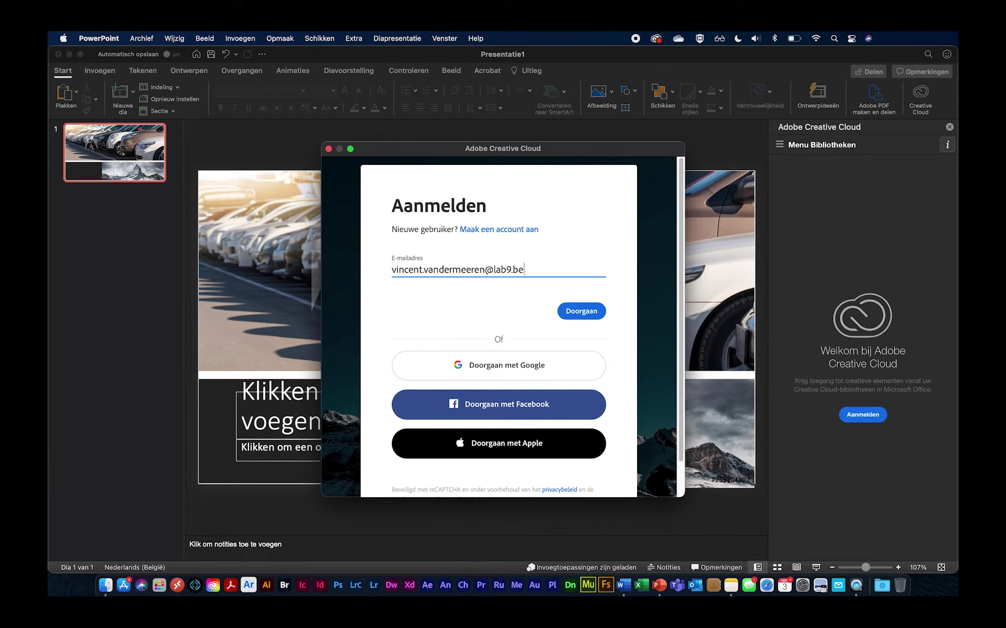
{"action": "key", "text": "Return"}
{"action": "key", "text": "super+v"}
{"action": "key", "text": "Return"}
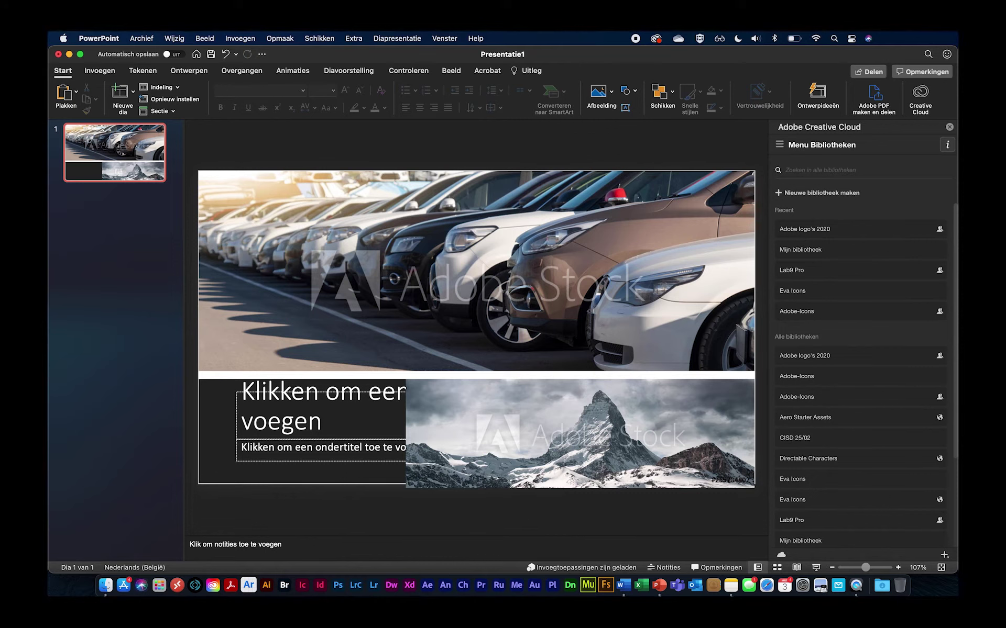
Insert the blue Lab9 Pro logo from its library, shrink it, and move it to the top-left corner.
{"action": "left_click", "coordinate": [815, 271]}
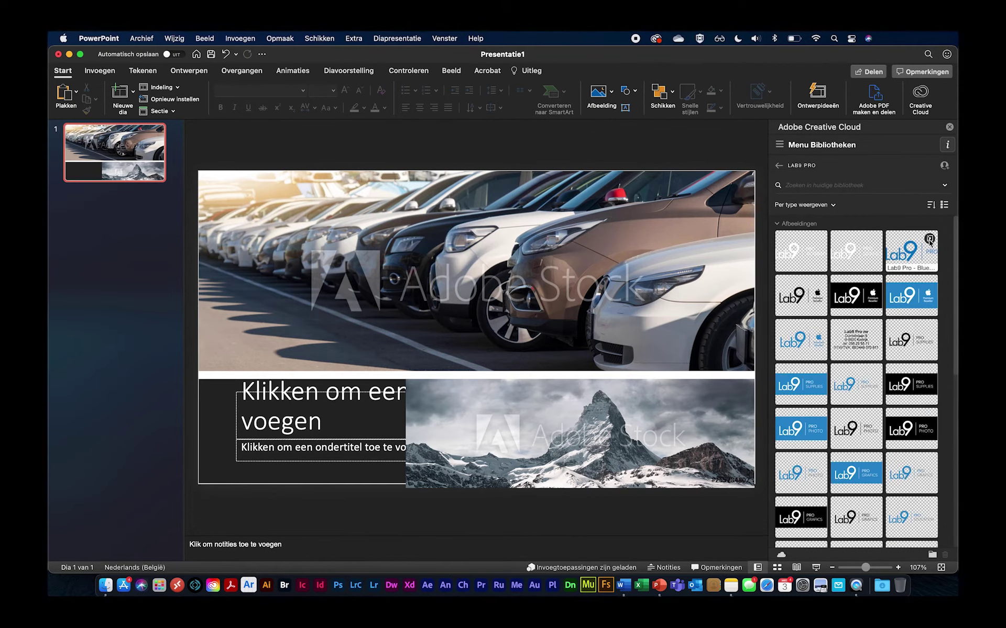
{"action": "left_click", "coordinate": [929, 239]}
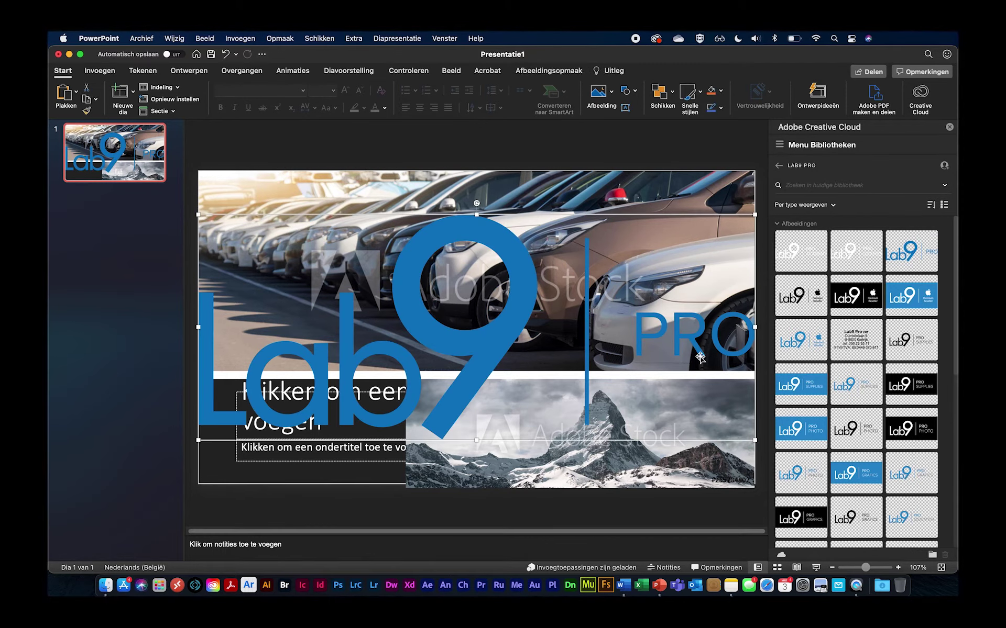
{"action": "left_click_drag", "start_coordinate": [753, 438], "coordinate": [413, 283]}
{"action": "left_click_drag", "start_coordinate": [319, 234], "coordinate": [337, 198]}
{"action": "left_click_drag", "start_coordinate": [415, 258], "coordinate": [272, 208]}
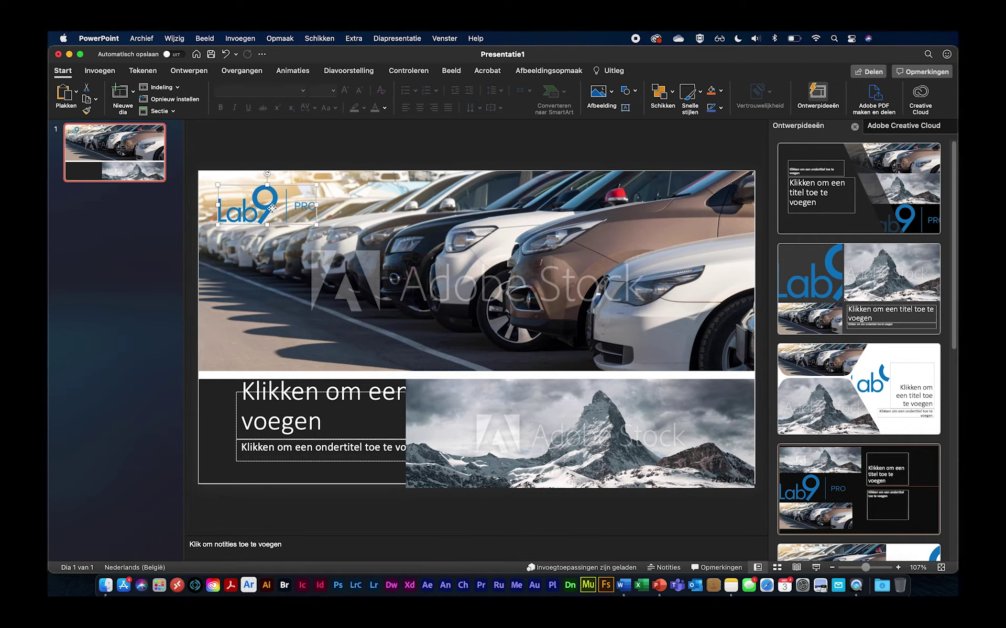
Apply the first Ontwerpideeën suggestion and shrink the logo into the bottom-right corner.
{"action": "left_click", "coordinate": [897, 188]}
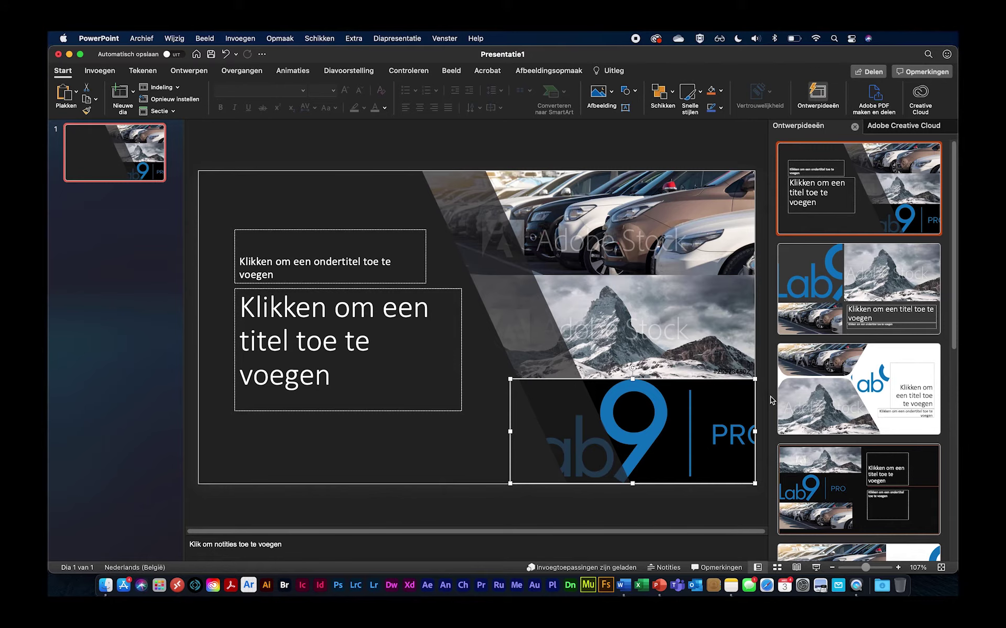
{"action": "left_click_drag", "start_coordinate": [510, 379], "coordinate": [697, 437]}
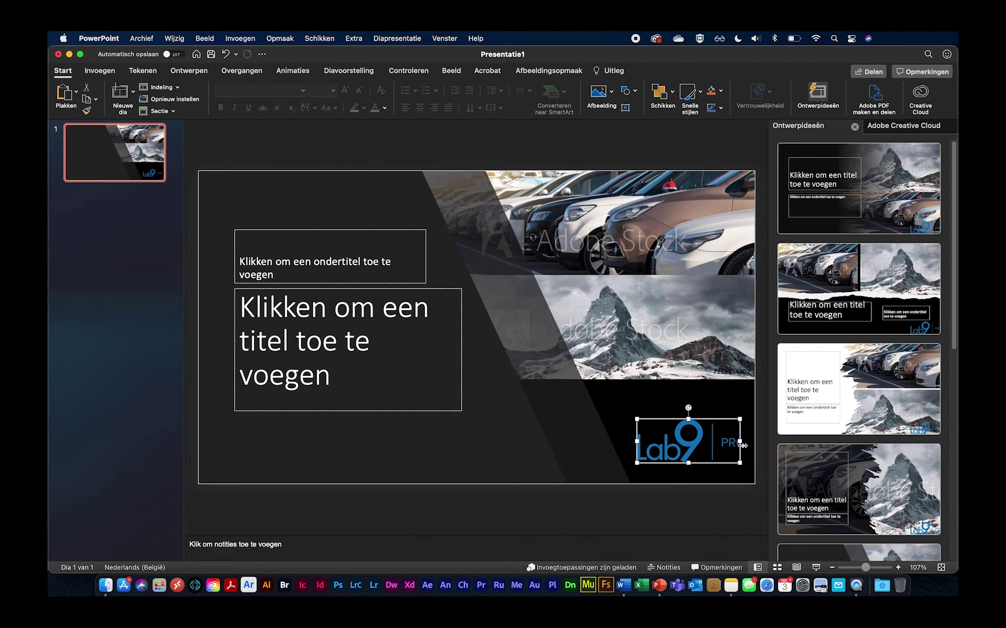
{"action": "left_click_drag", "start_coordinate": [684, 442], "coordinate": [677, 440]}
{"action": "left_click", "coordinate": [761, 438]}
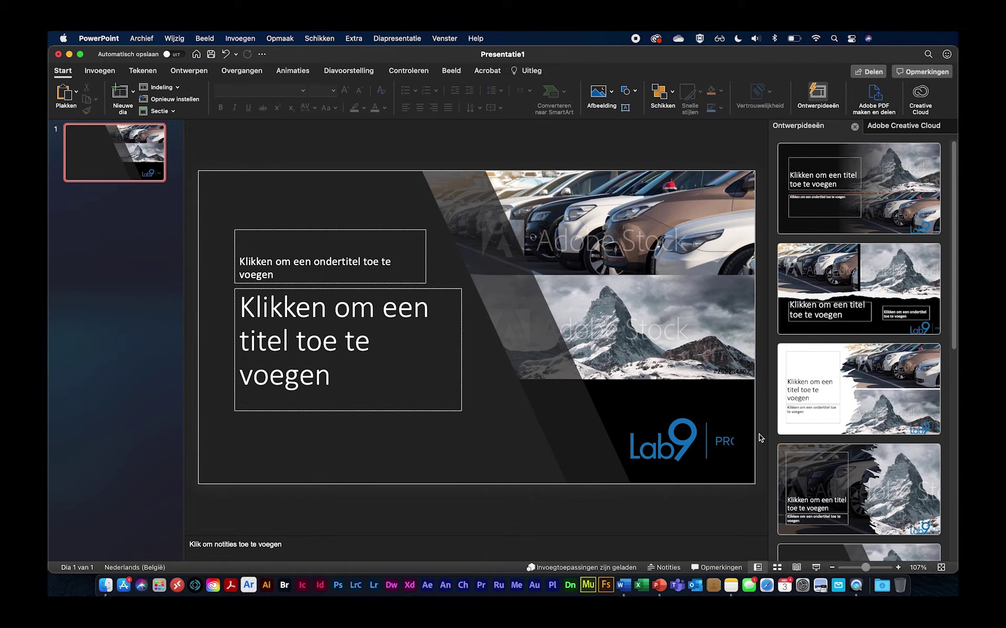
Type the title 'Nog steeds de webinar 04/03' into the title placeholder.
{"action": "left_click", "coordinate": [302, 307]}
{"action": "type", "text": "N"}
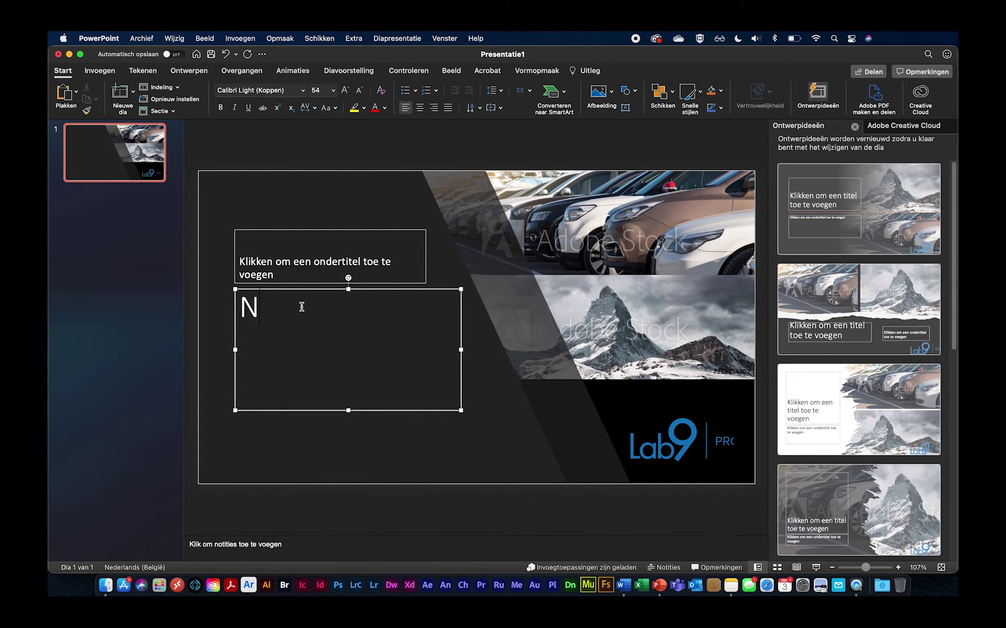
{"action": "type", "text": "og steeds de "}
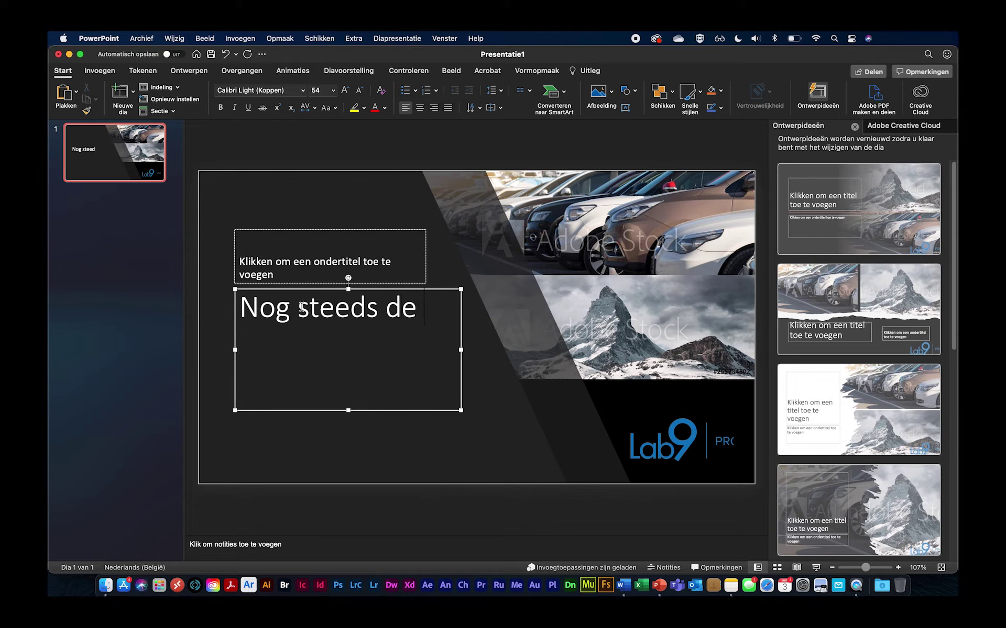
{"action": "type", "text": "webinar "}
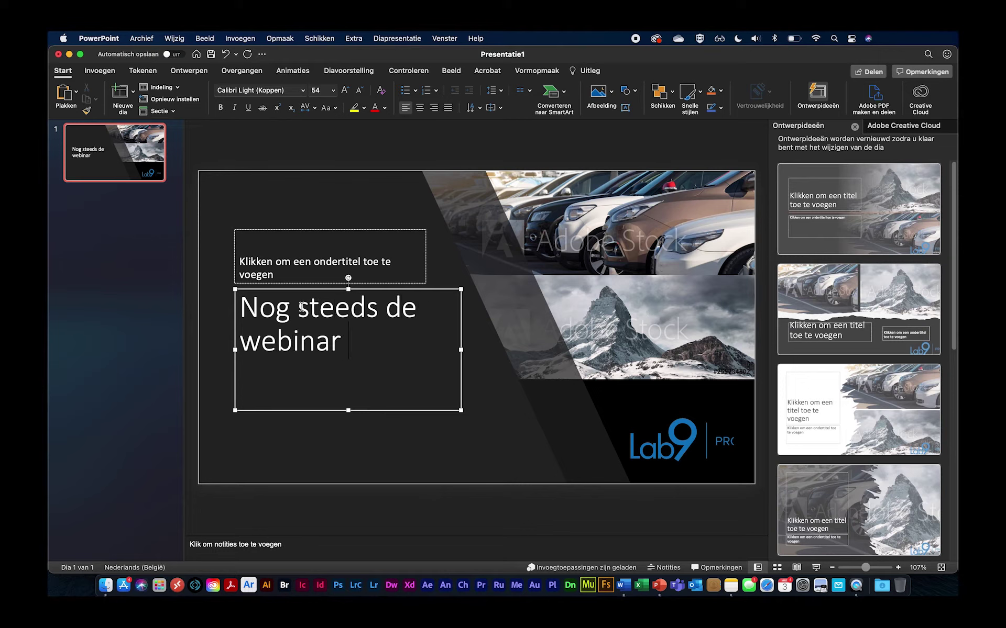
{"action": "type", "text": "04/03"}
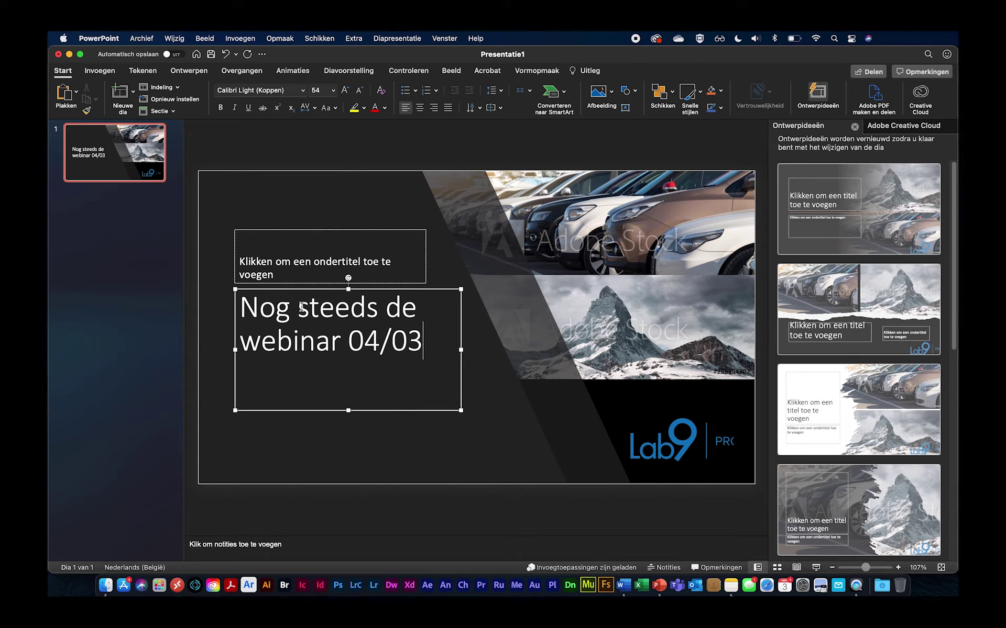
{"action": "left_click_drag", "start_coordinate": [423, 341], "coordinate": [233, 313]}
{"action": "left_click", "coordinate": [339, 330]}
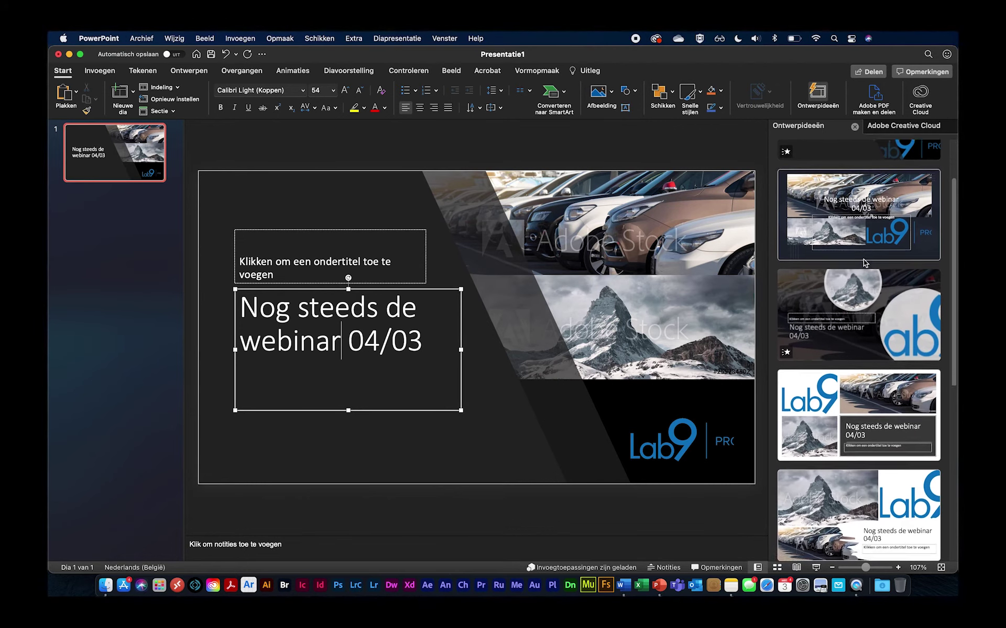
Try the circle, photo-grid and mountain designs, keep the Lab9 title-on-white layout, and close the suggestions.
{"action": "scroll", "coordinate": [865, 263], "scroll_direction": "down", "scroll_amount": 2}
{"action": "left_click", "coordinate": [855, 266]}
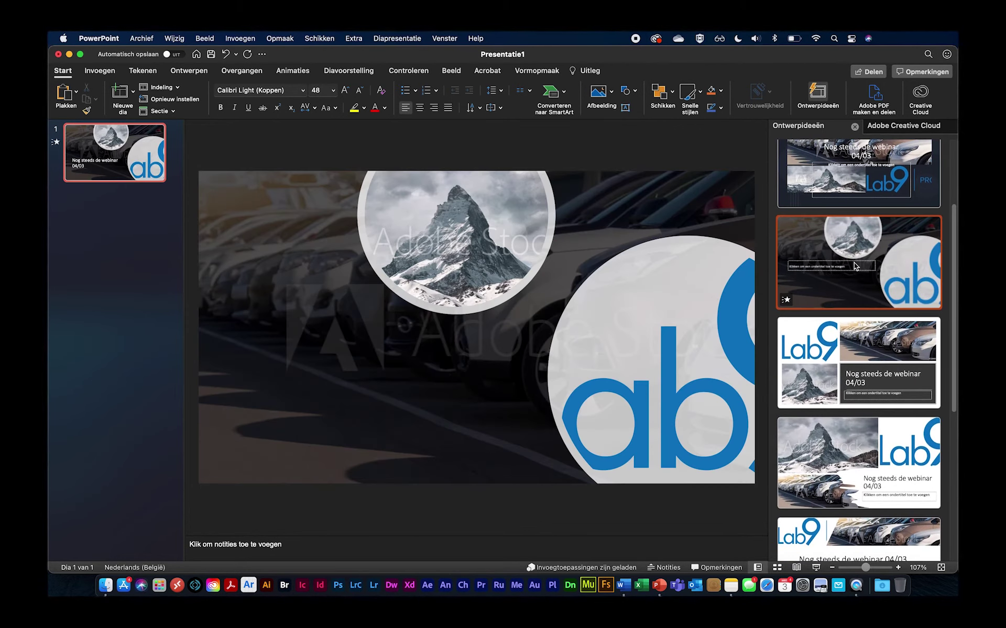
{"action": "left_click", "coordinate": [888, 330]}
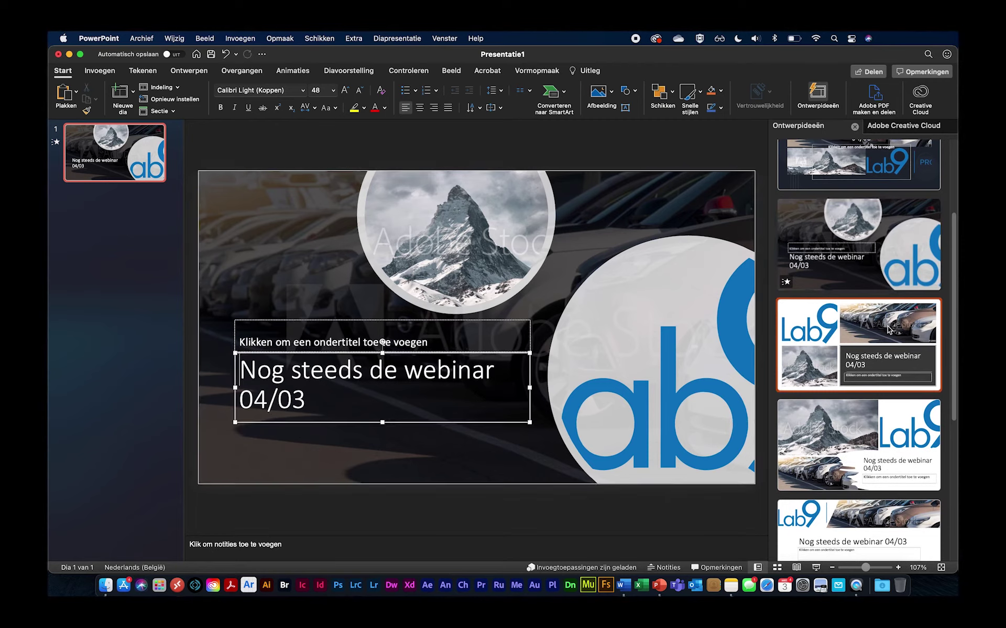
{"action": "scroll", "coordinate": [889, 330], "scroll_direction": "down", "scroll_amount": 3}
{"action": "left_click", "coordinate": [868, 394]}
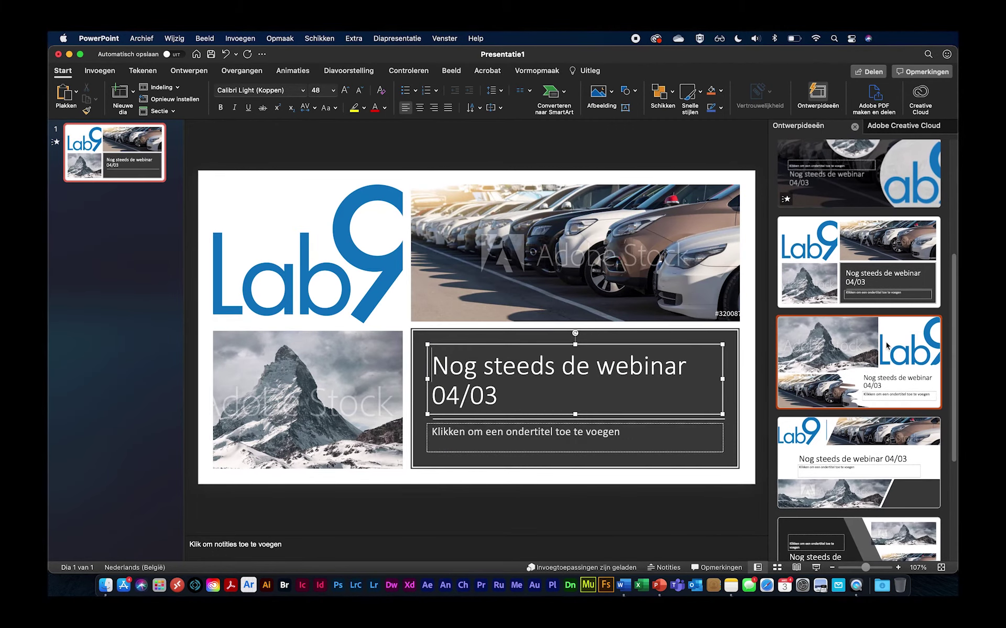
{"action": "left_click", "coordinate": [854, 443]}
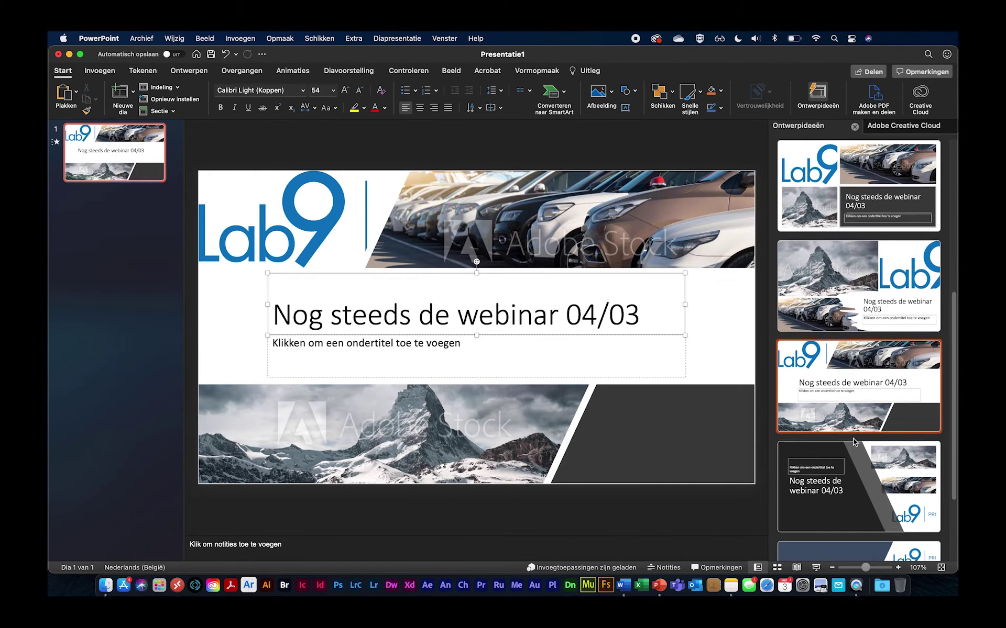
{"action": "scroll", "coordinate": [865, 252], "scroll_direction": "up", "scroll_amount": 1}
{"action": "scroll", "coordinate": [865, 252], "scroll_direction": "up", "scroll_amount": 1}
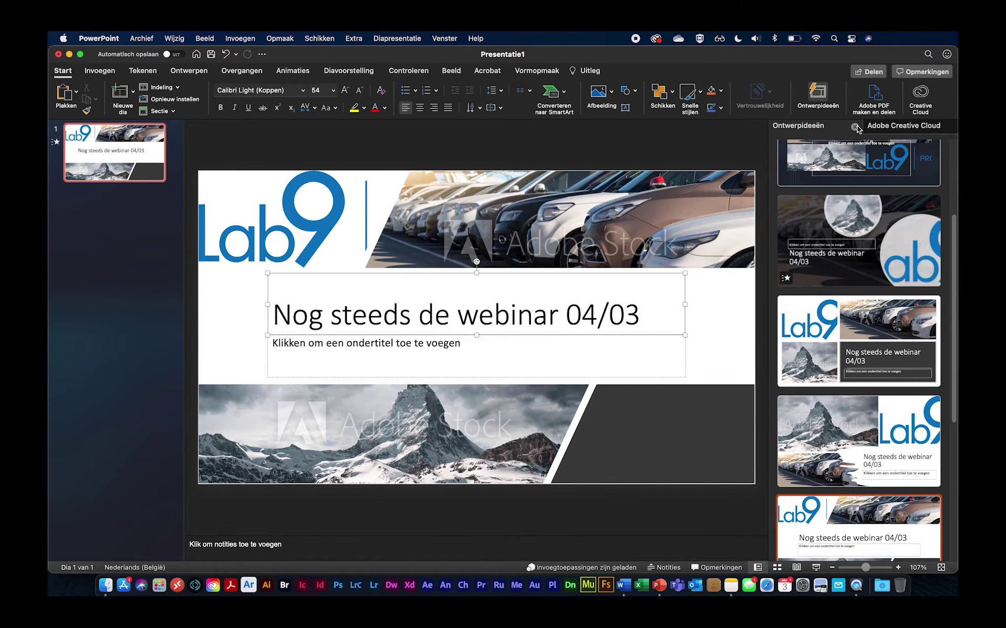
{"action": "left_click", "coordinate": [855, 127]}
Open the Mijn bibliotheek library and expand its saved colours and character styles.
{"action": "left_click", "coordinate": [779, 165]}
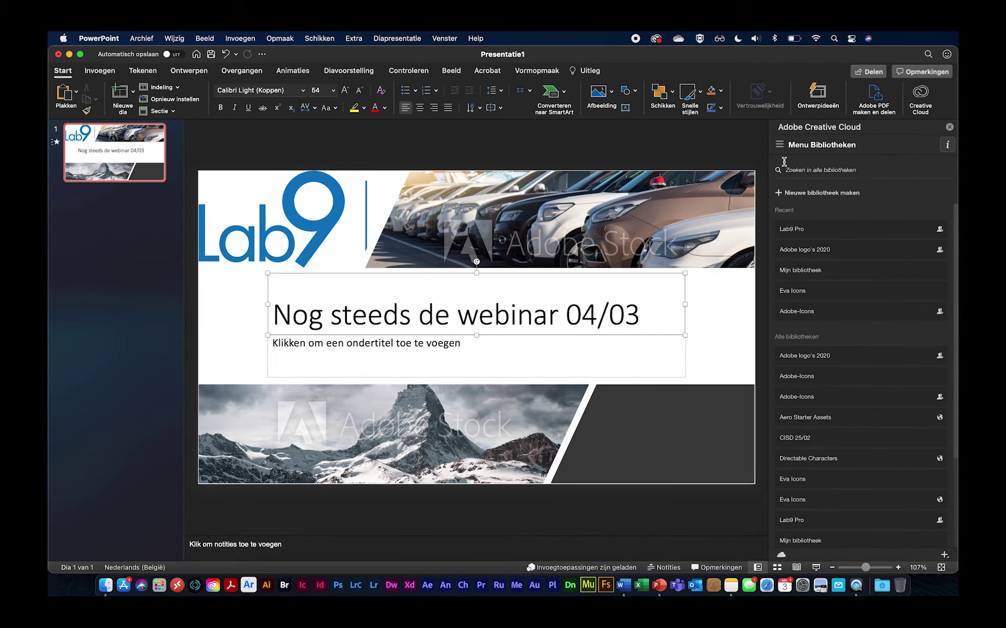
{"action": "scroll", "coordinate": [807, 408], "scroll_direction": "down", "scroll_amount": 3}
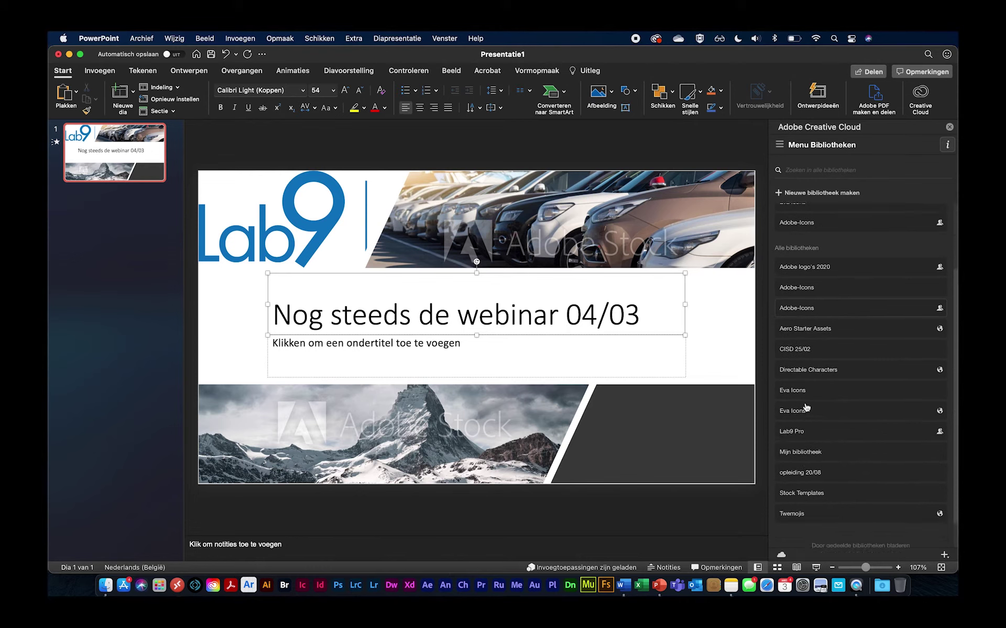
{"action": "left_click", "coordinate": [805, 429]}
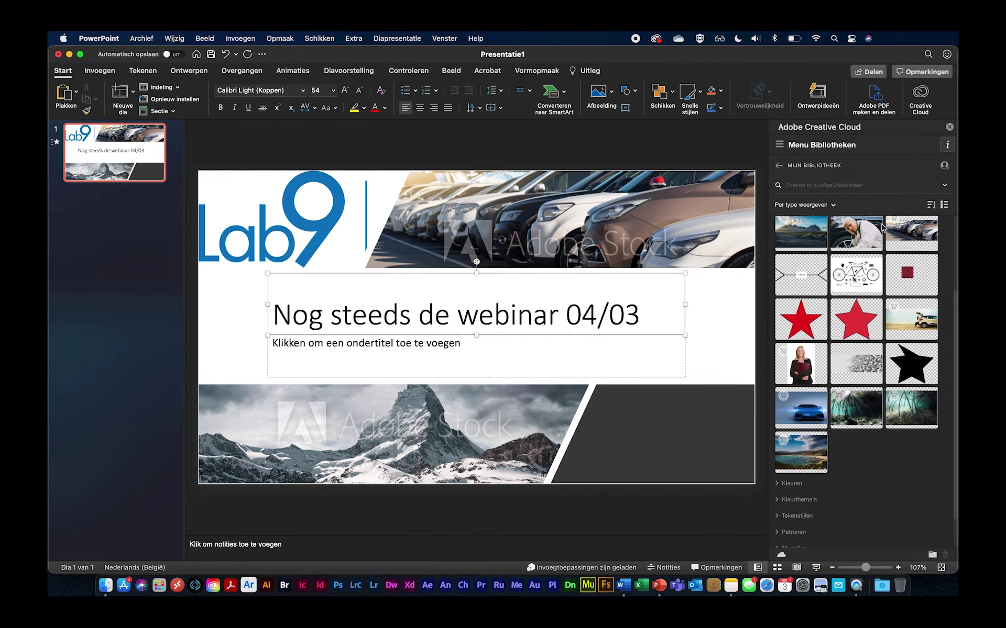
{"action": "left_click", "coordinate": [796, 445]}
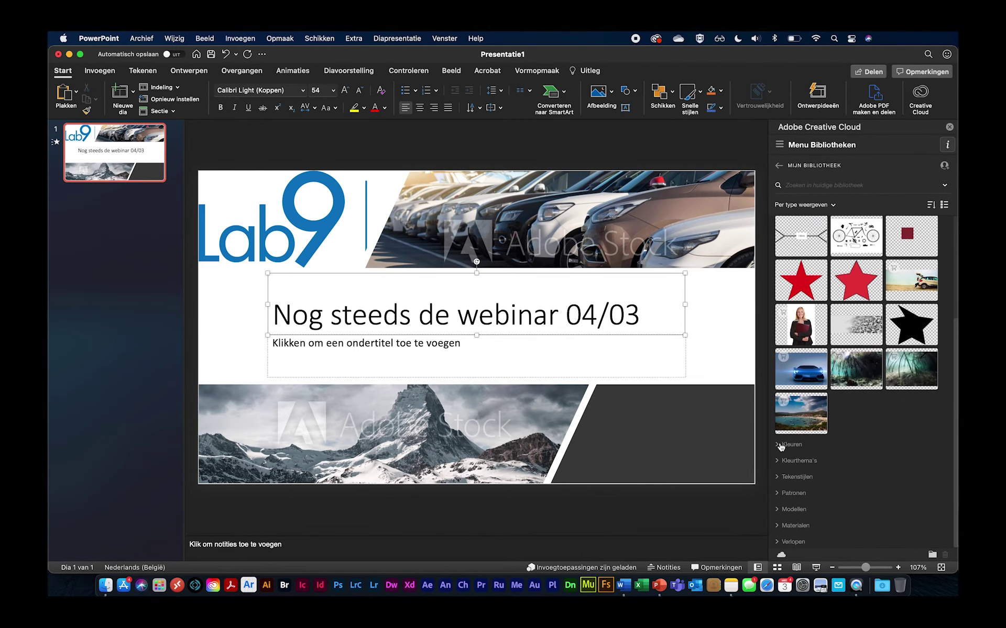
{"action": "mouse_move", "coordinate": [800, 470]}
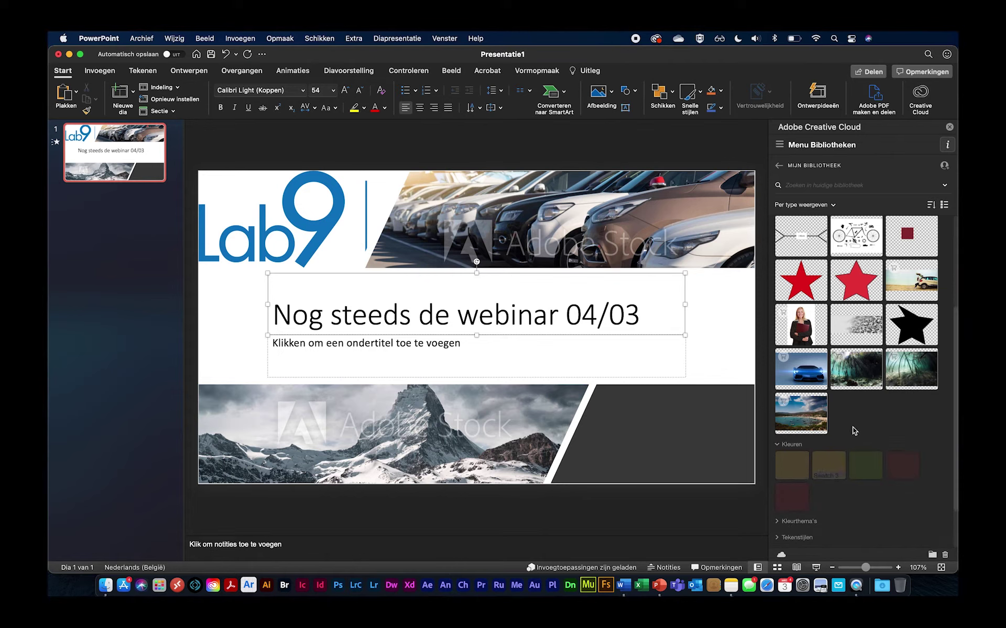
{"action": "double_click", "coordinate": [610, 314]}
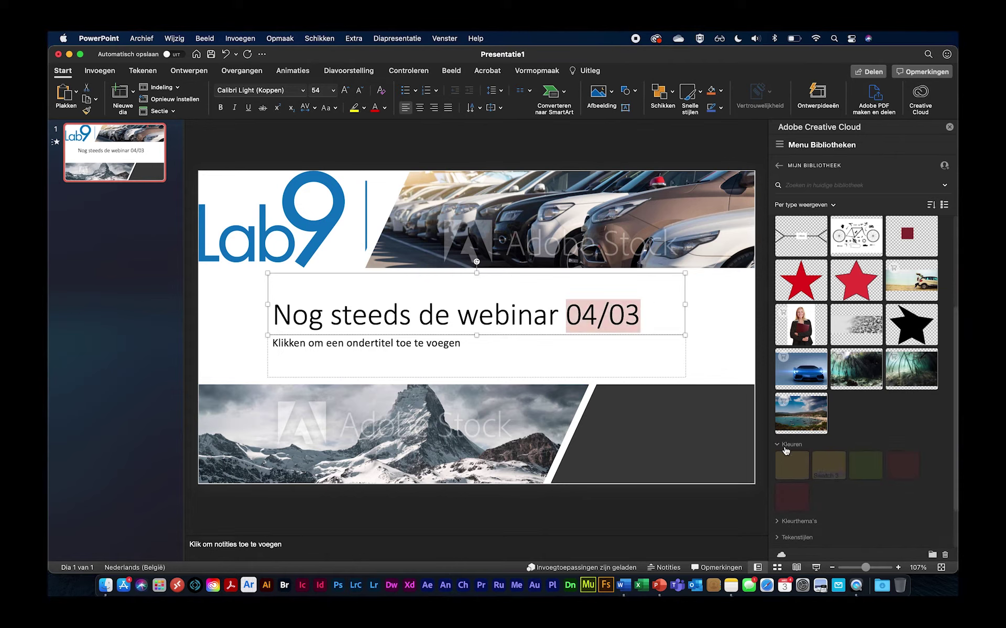
{"action": "scroll", "coordinate": [833, 468], "scroll_direction": "down", "scroll_amount": 3}
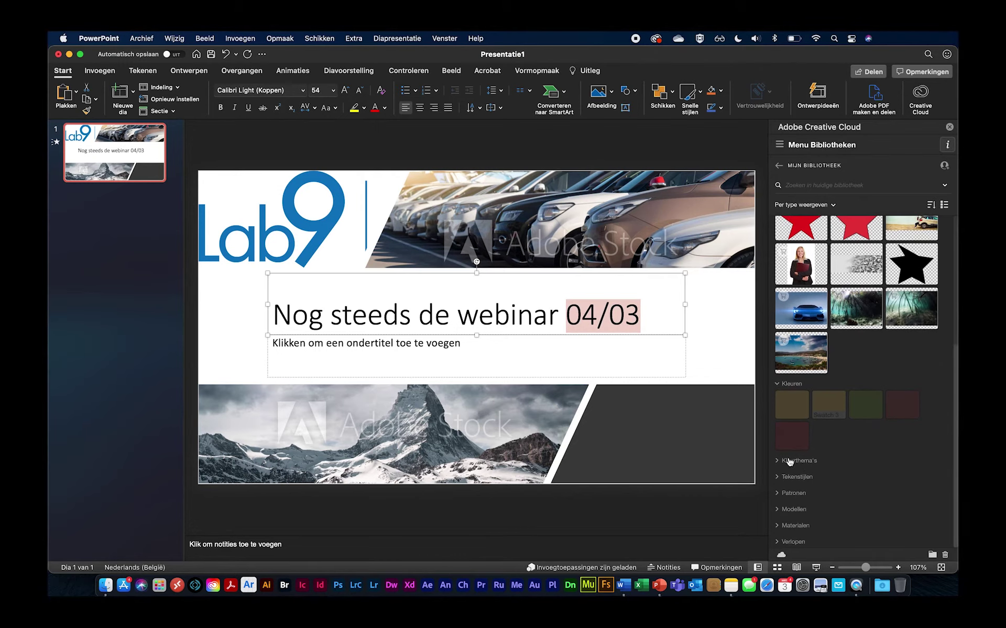
{"action": "left_click", "coordinate": [781, 497]}
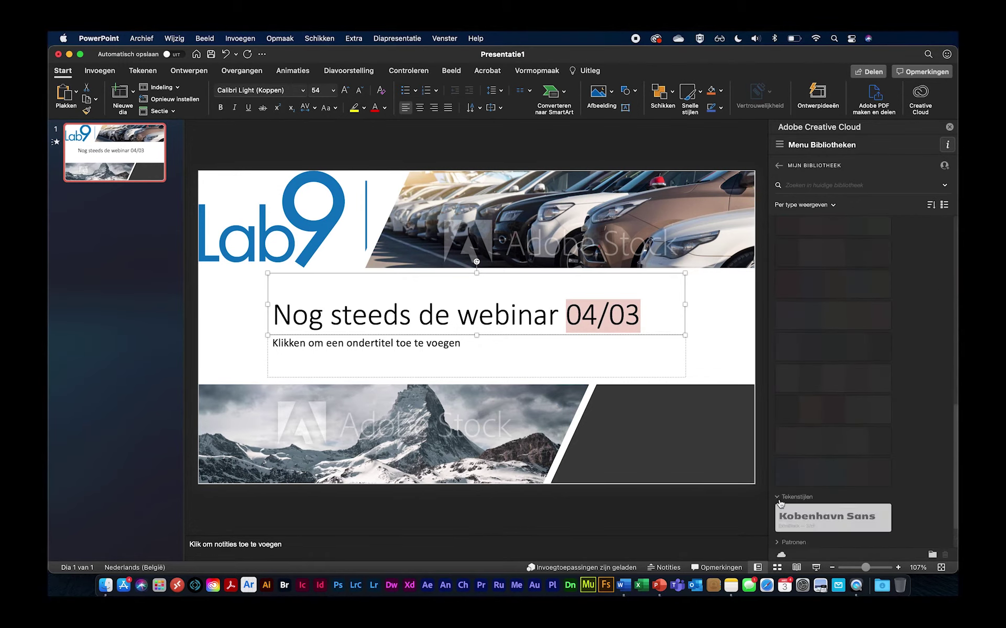
{"action": "scroll", "coordinate": [846, 434], "scroll_direction": "down", "scroll_amount": 3}
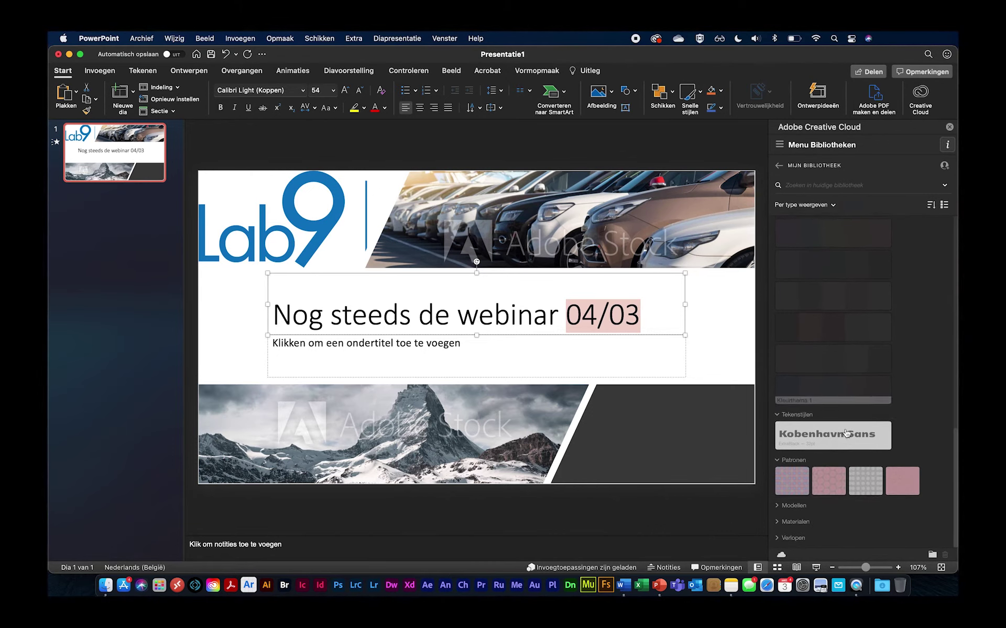
{"action": "scroll", "coordinate": [844, 446], "scroll_direction": "up", "scroll_amount": 5}
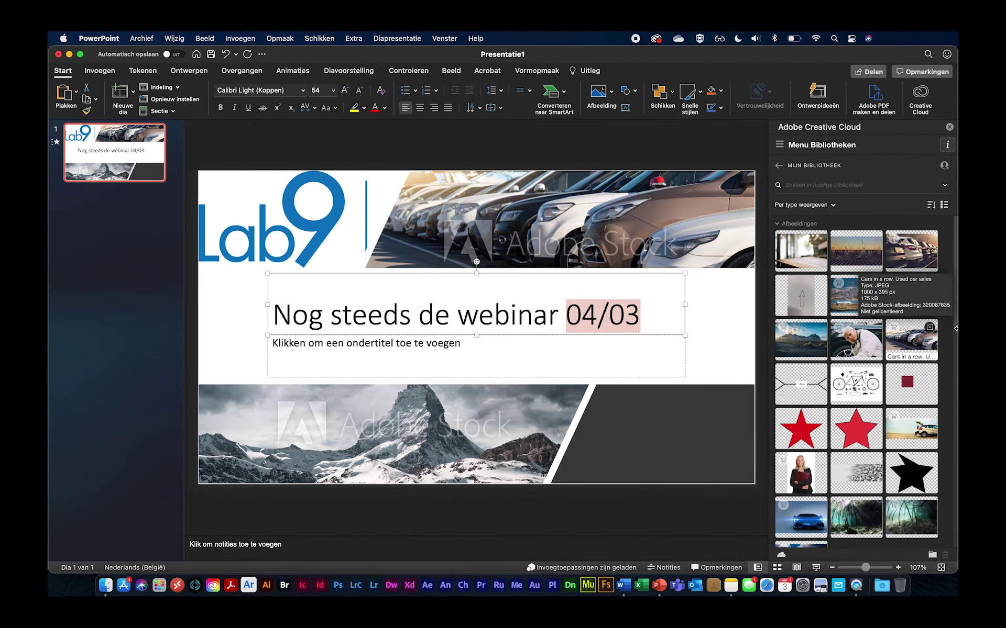
Return to the full Creative Cloud library list and close the Presentatie1 window.
{"action": "left_click", "coordinate": [779, 166]}
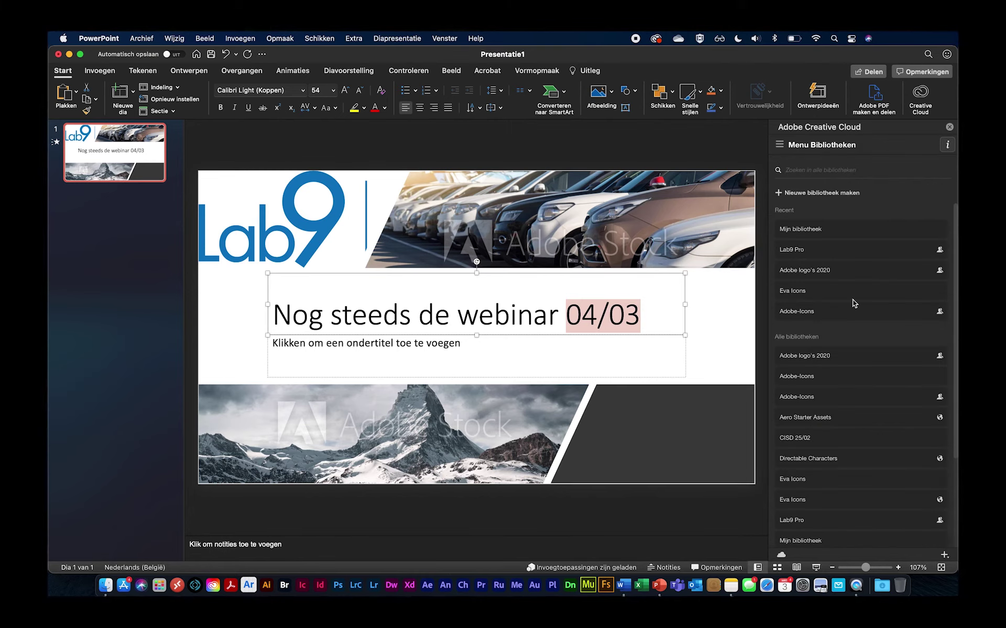
{"action": "scroll", "coordinate": [851, 300], "scroll_direction": "down", "scroll_amount": 5}
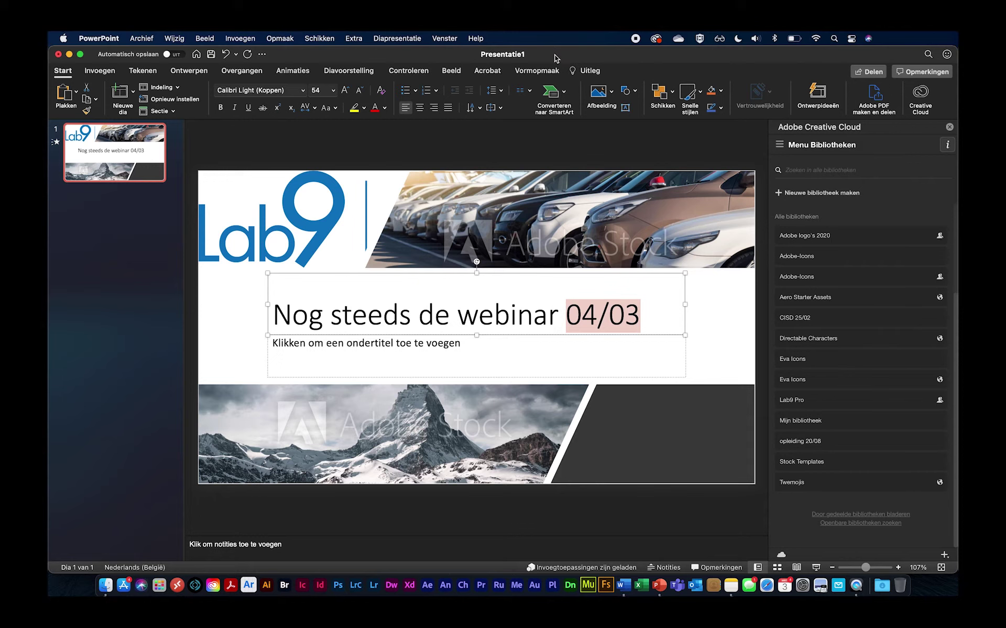
{"action": "left_click", "coordinate": [59, 54]}
Cancel the save prompt, close Presentatie1 choosing Niet opslaan, and launch Teams from the Dock.
{"action": "left_click", "coordinate": [613, 369]}
{"action": "left_click", "coordinate": [58, 54]}
{"action": "left_click", "coordinate": [363, 366]}
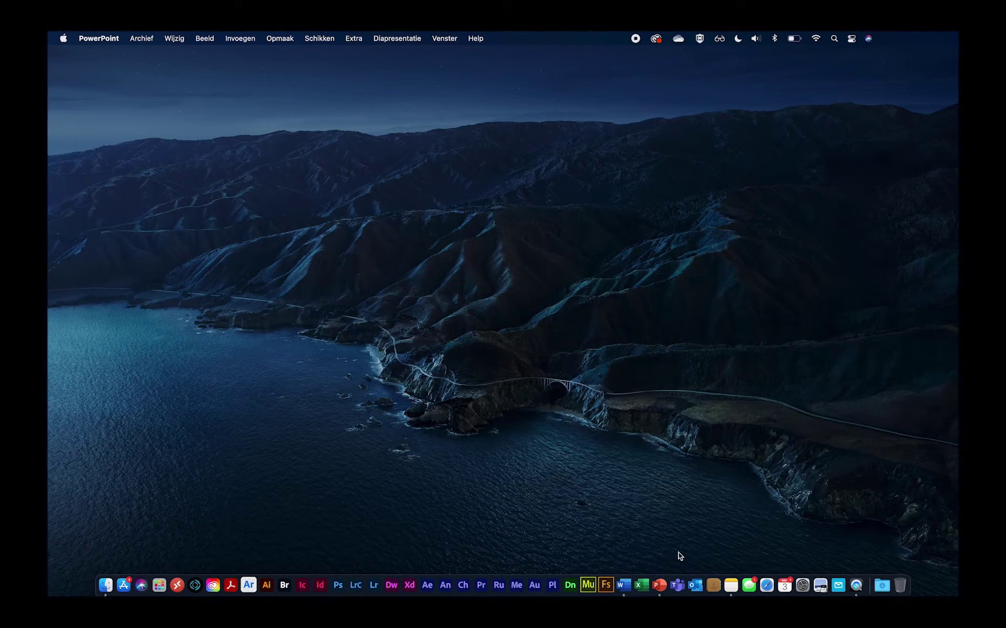
{"action": "left_click", "coordinate": [677, 586]}
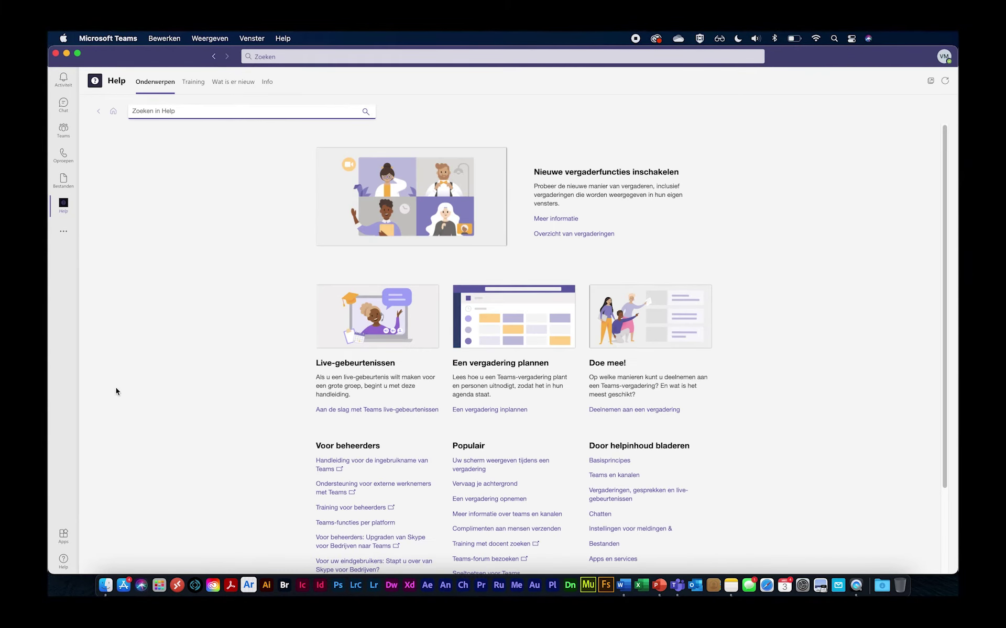
Search the Teams app catalogue for 'adobe' and add the Adobe Acrobat app.
{"action": "left_click", "coordinate": [64, 534]}
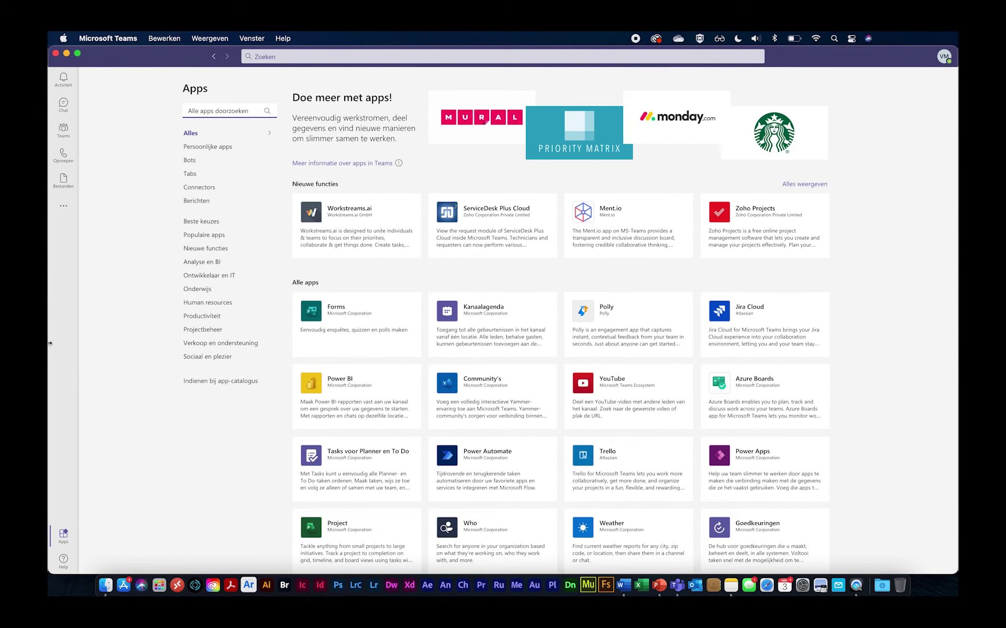
{"action": "left_click", "coordinate": [63, 208]}
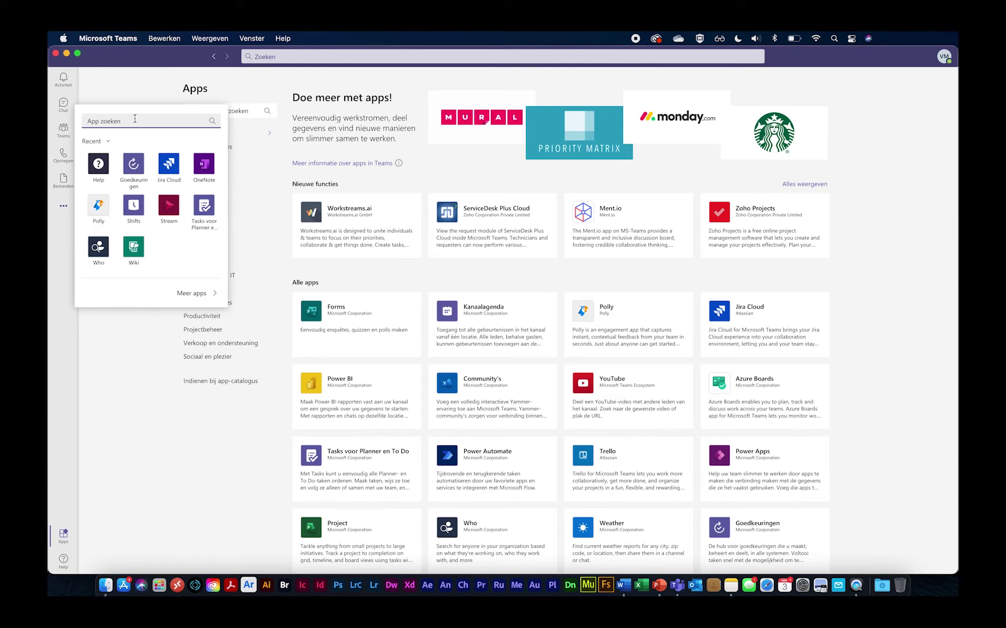
{"action": "type", "text": "adobe"}
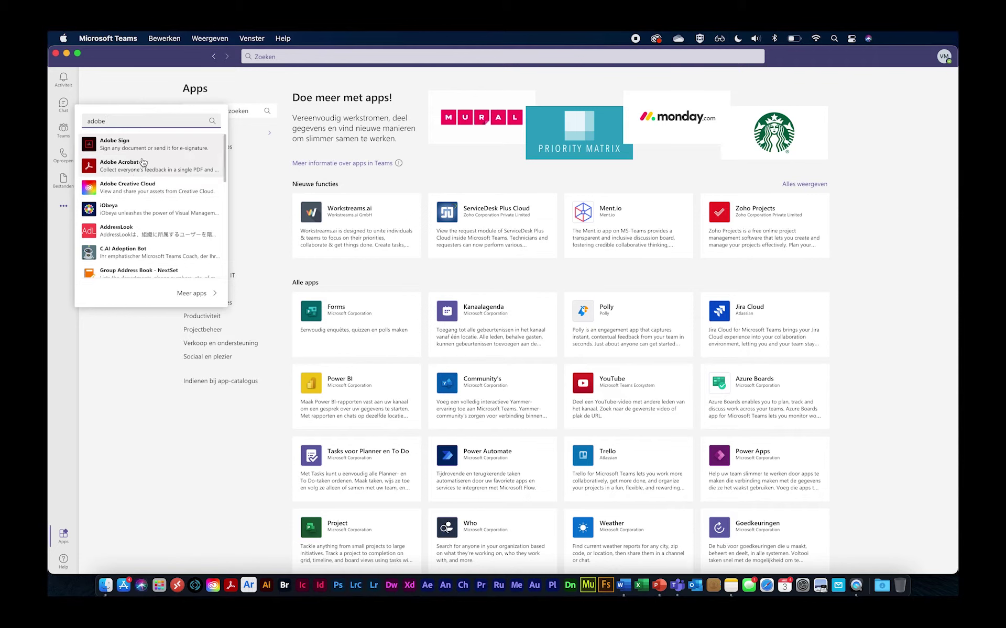
{"action": "left_click", "coordinate": [192, 292]}
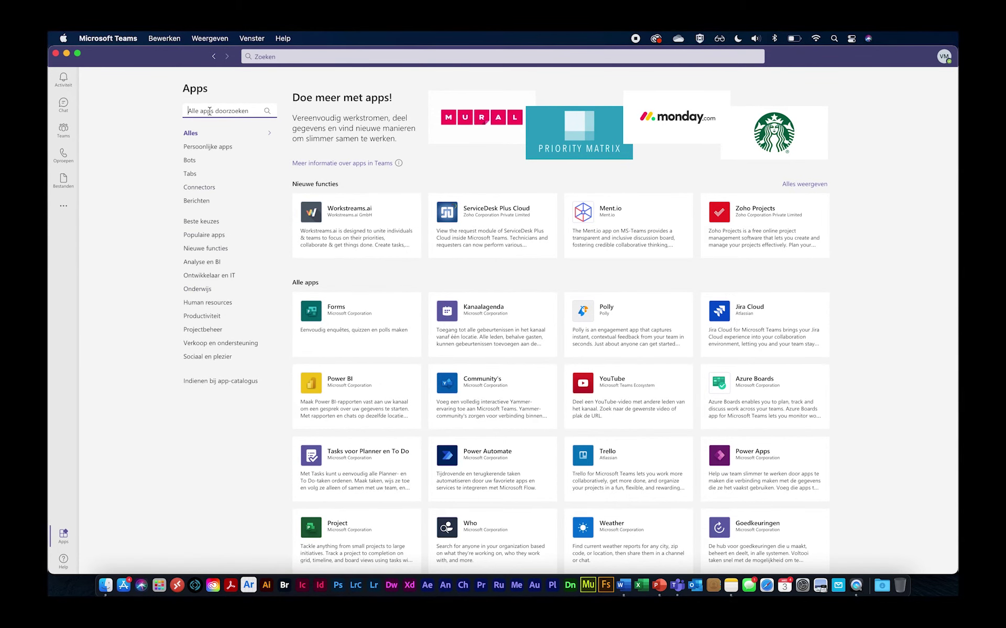
{"action": "type", "text": "adobe"}
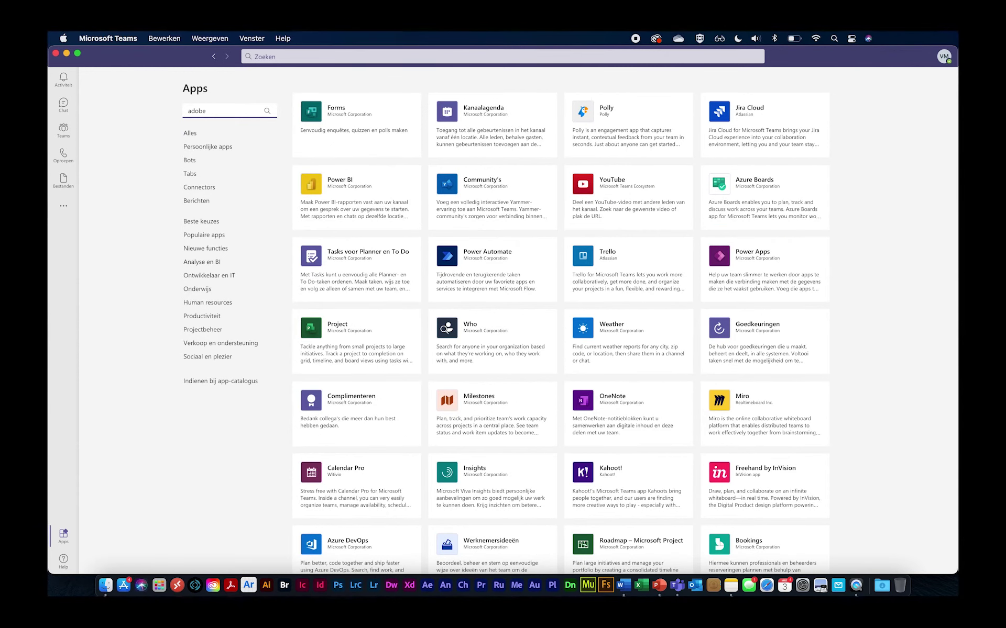
{"action": "left_click", "coordinate": [493, 129]}
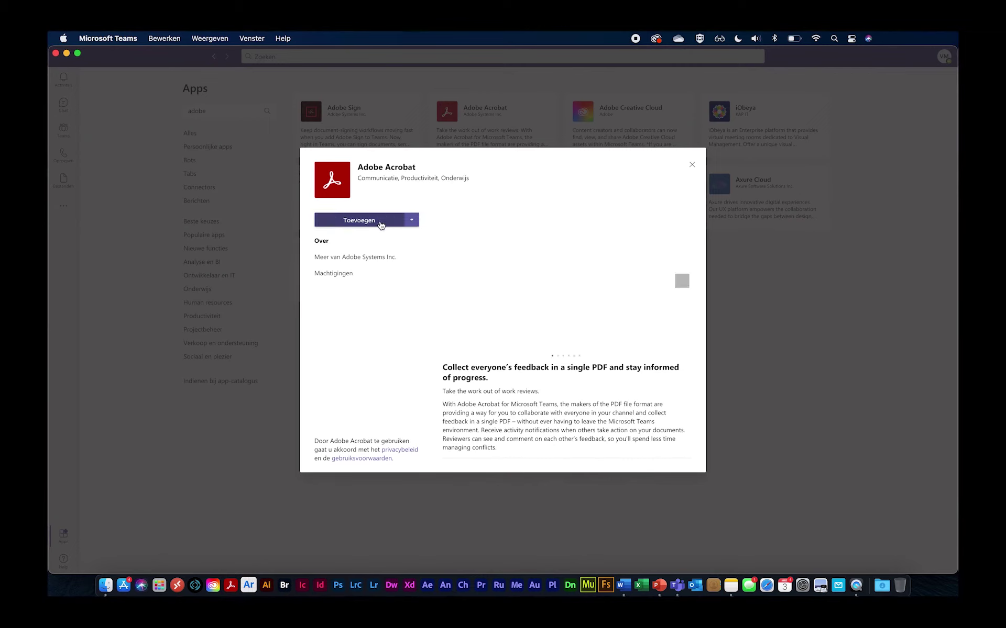
{"action": "left_click", "coordinate": [379, 221]}
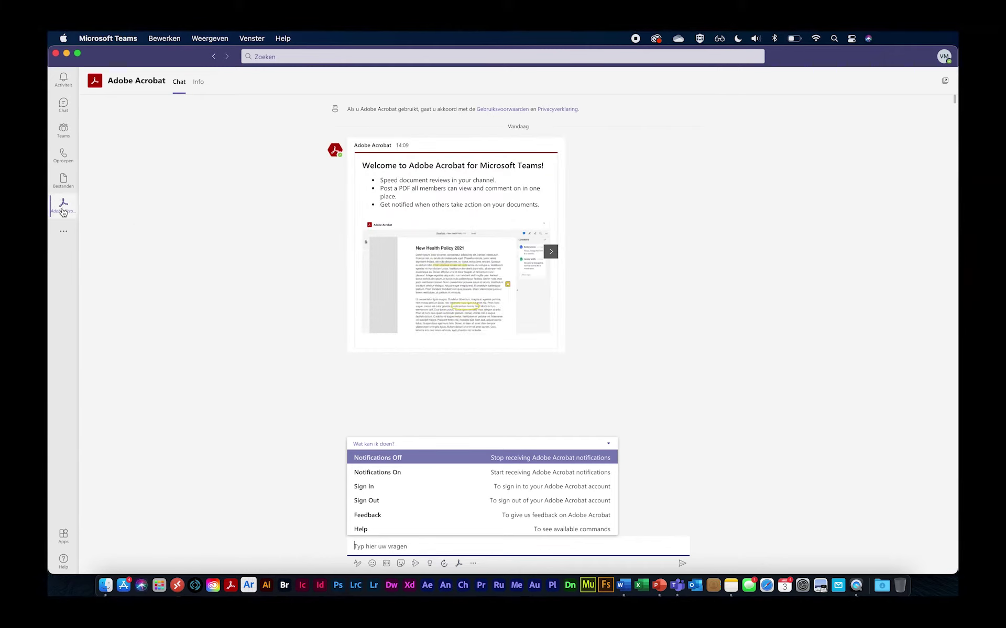
Send 'Sign In' from the Acrobat bot's command list, then press the bot's Sign In button.
{"action": "left_click", "coordinate": [62, 211]}
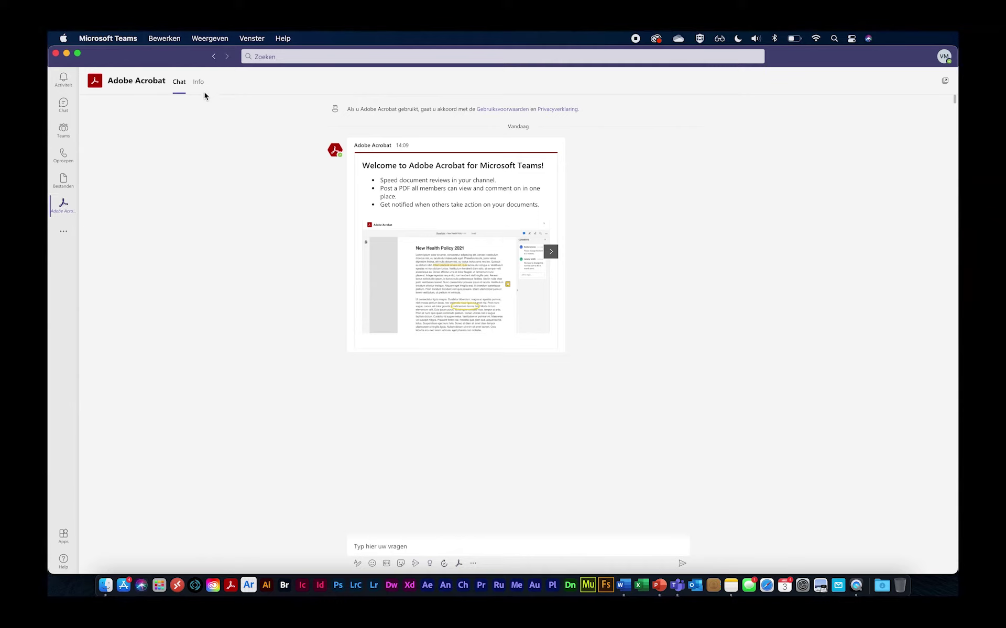
{"action": "scroll", "coordinate": [545, 225], "scroll_direction": "down", "scroll_amount": 1}
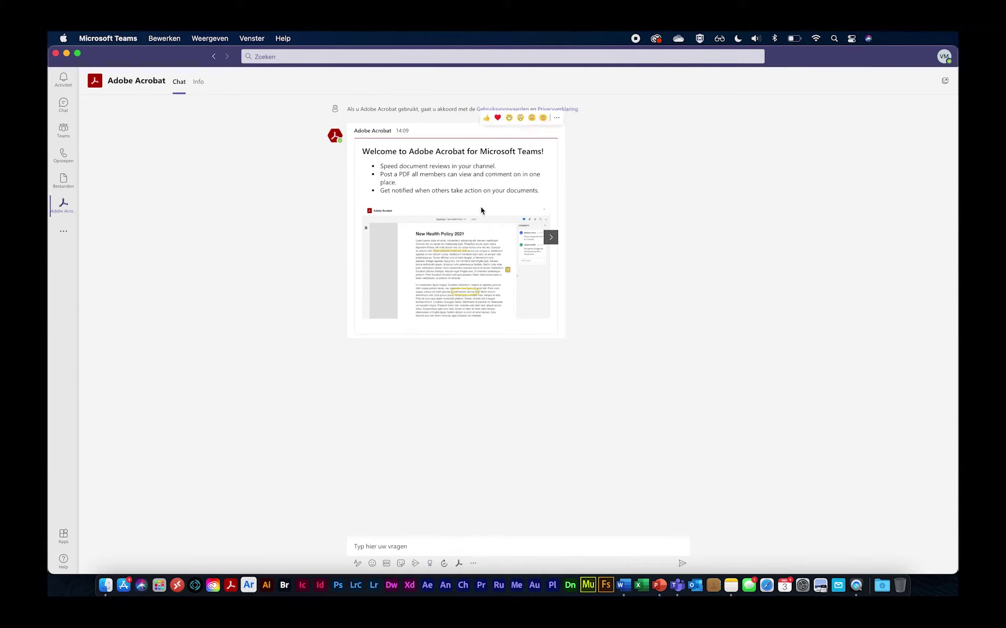
{"action": "left_click", "coordinate": [422, 542]}
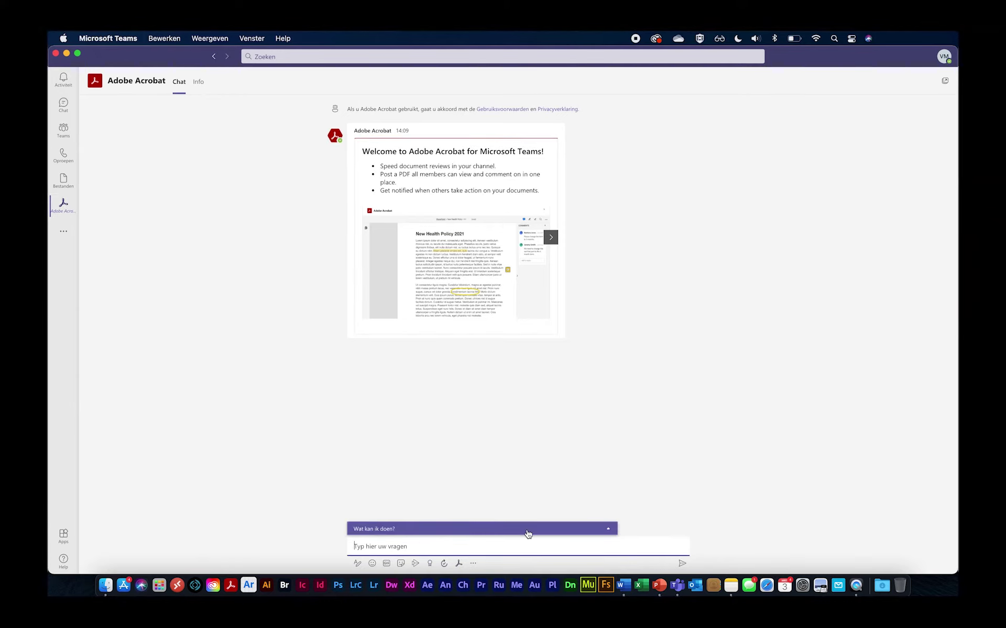
{"action": "left_click", "coordinate": [647, 514]}
{"action": "left_click", "coordinate": [404, 551]}
{"action": "left_click", "coordinate": [407, 487]}
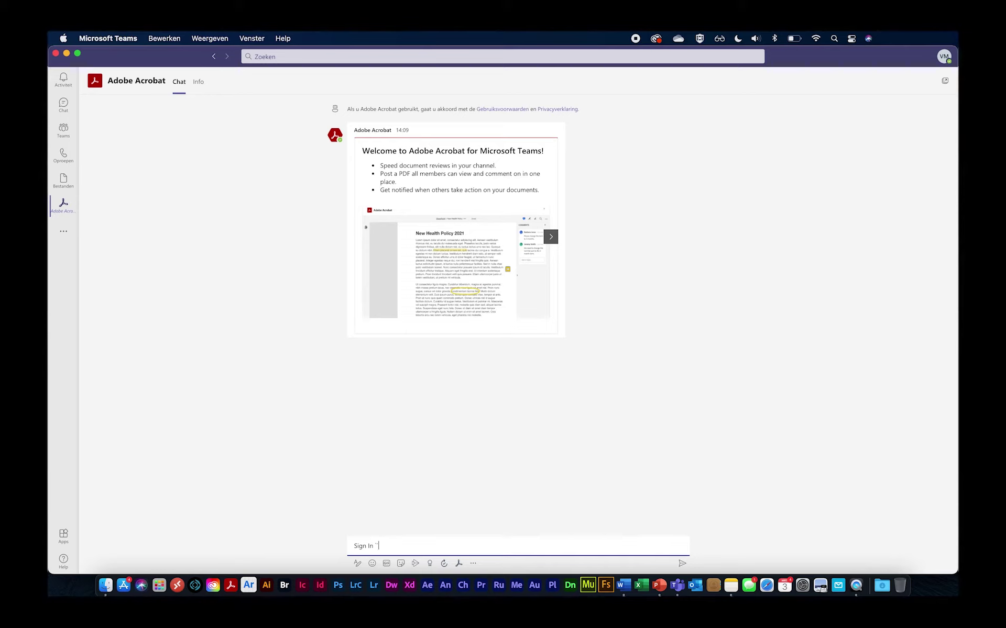
{"action": "key", "text": "Return"}
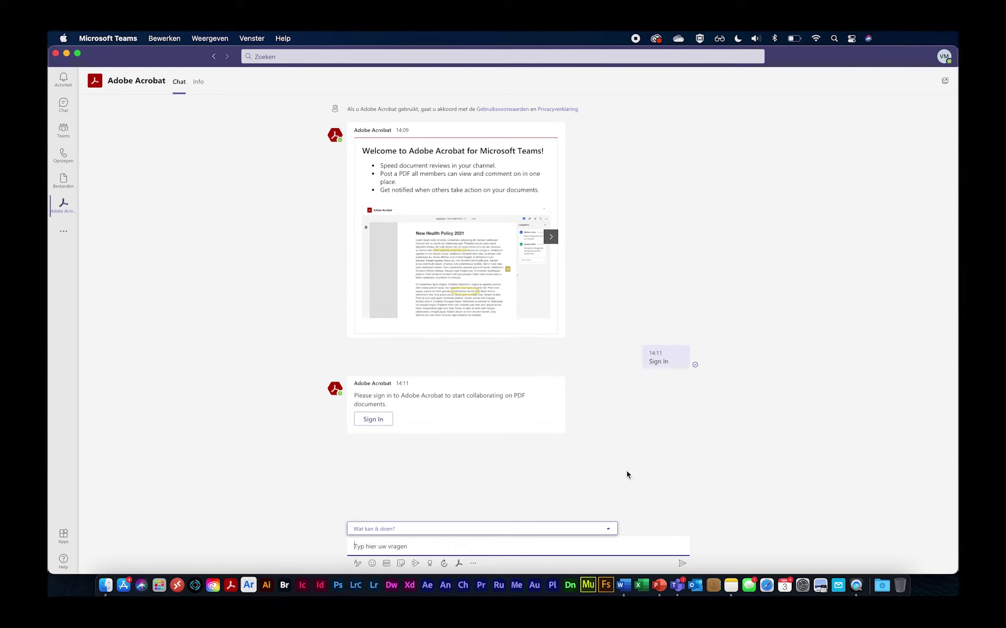
{"action": "left_click", "coordinate": [373, 419]}
Sign in to Microsoft with the pasted account password.
{"action": "left_click_drag", "start_coordinate": [281, 62], "coordinate": [370, 63]}
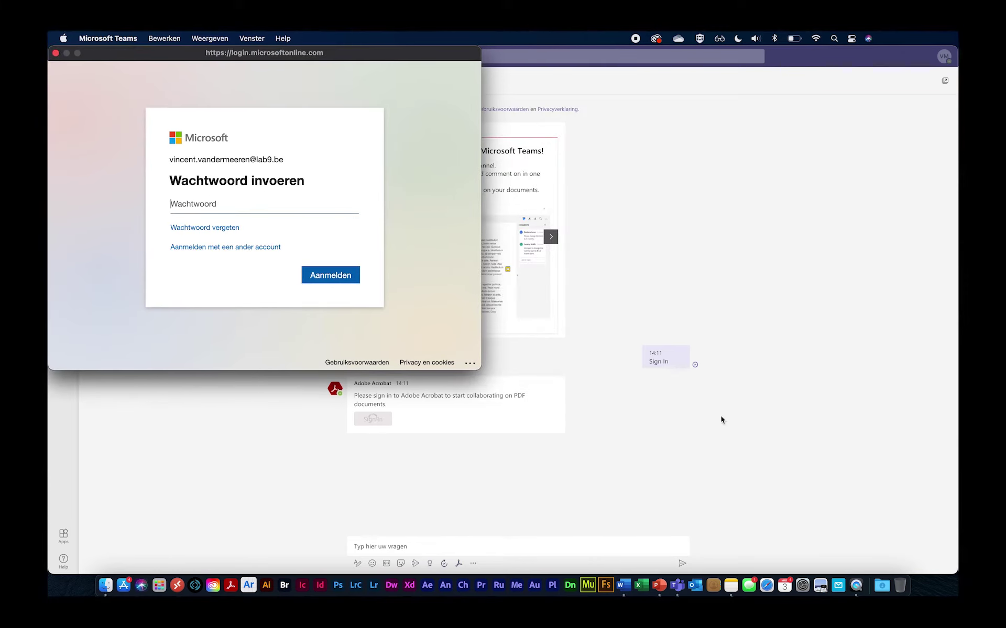
{"action": "key", "text": "super+v"}
{"action": "key", "text": "Return"}
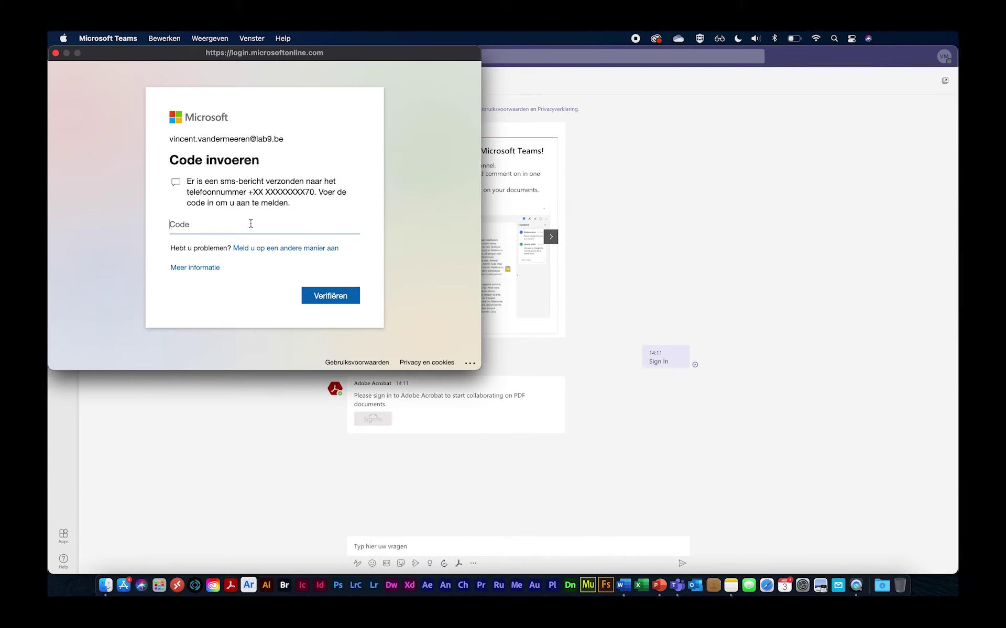
Verify the sign-in with the SMS code and accept the app's requested permissions.
{"action": "left_click", "coordinate": [335, 296]}
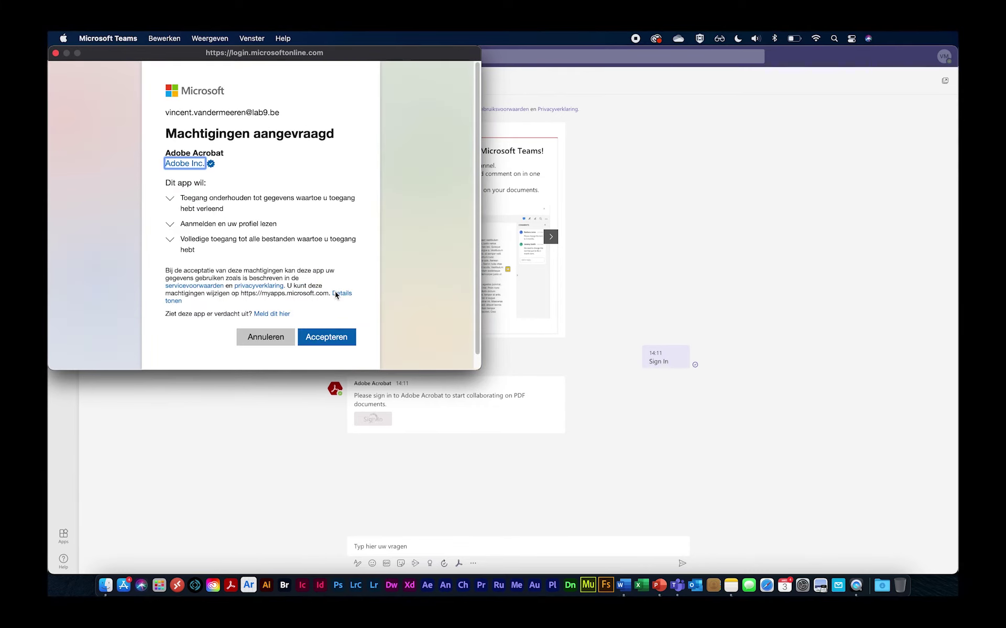
{"action": "left_click", "coordinate": [331, 338]}
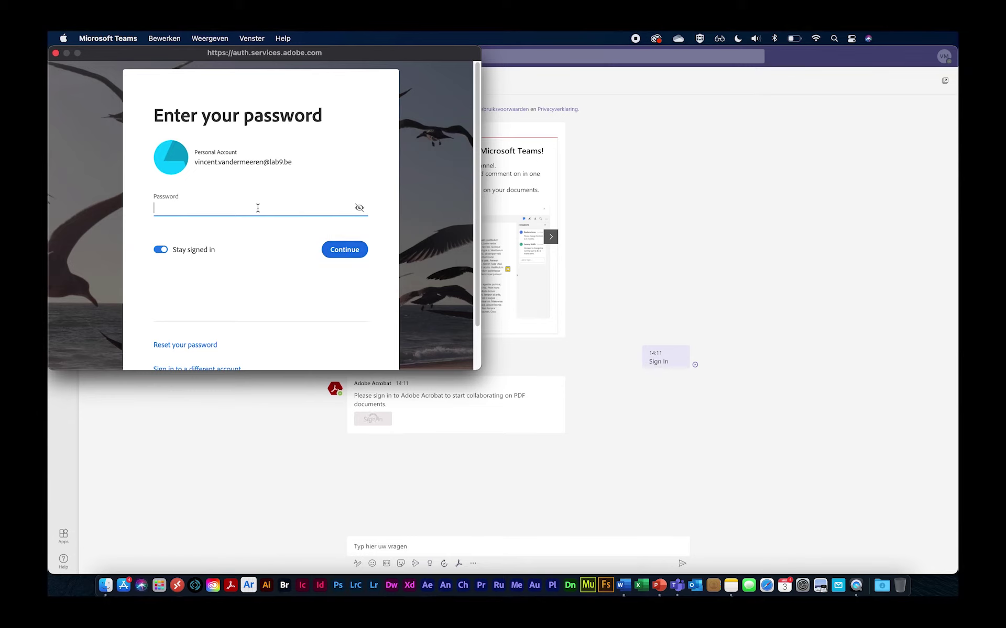
Sign in to Adobe with the pasted Adobe account password.
{"action": "key", "text": "super+v"}
{"action": "key", "text": "Return"}
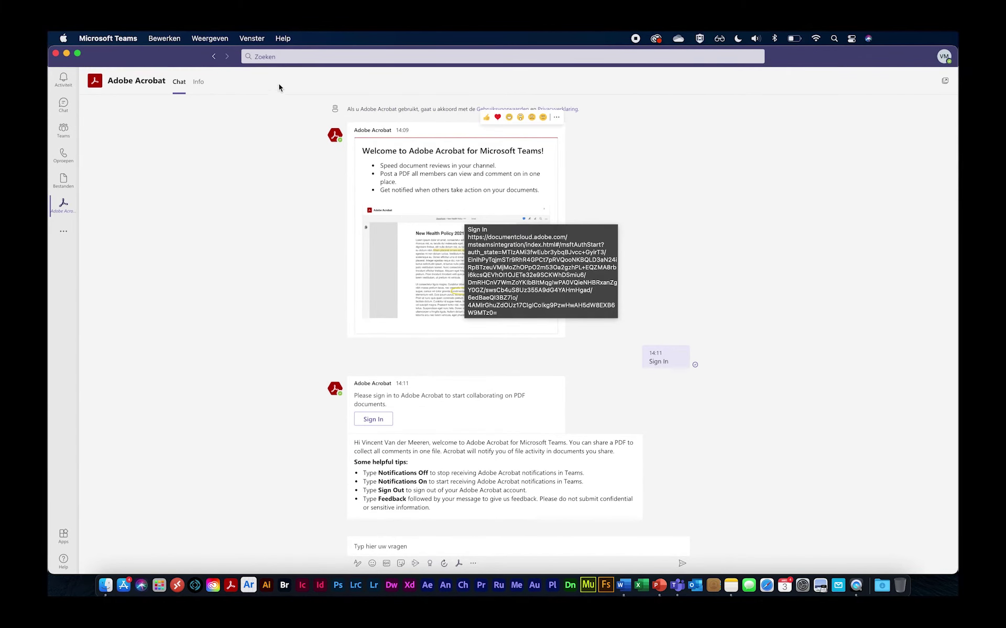
{"action": "left_click", "coordinate": [283, 57]}
Open a chat with the colleague and send the message 'Test document webinar'.
{"action": "left_click", "coordinate": [311, 73]}
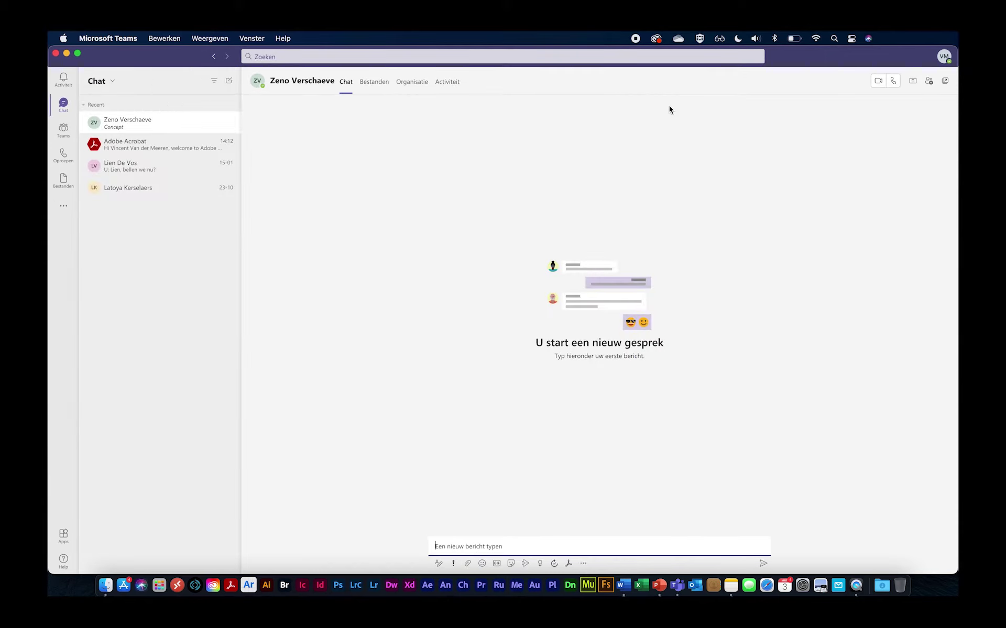
{"action": "type", "text": "Test document webinar"}
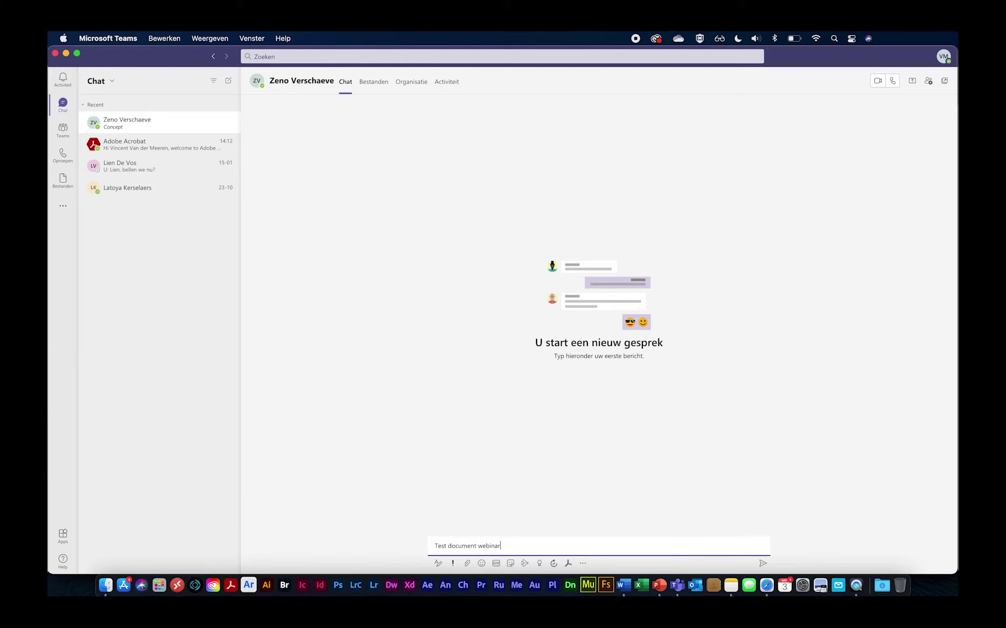
{"action": "key", "text": "Return"}
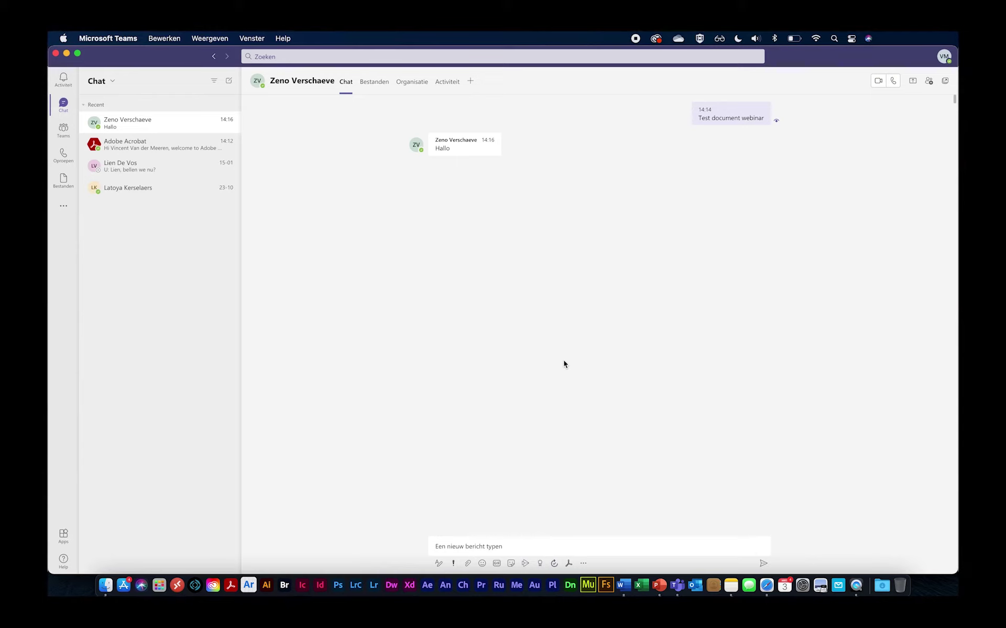
{"action": "left_click", "coordinate": [468, 563]}
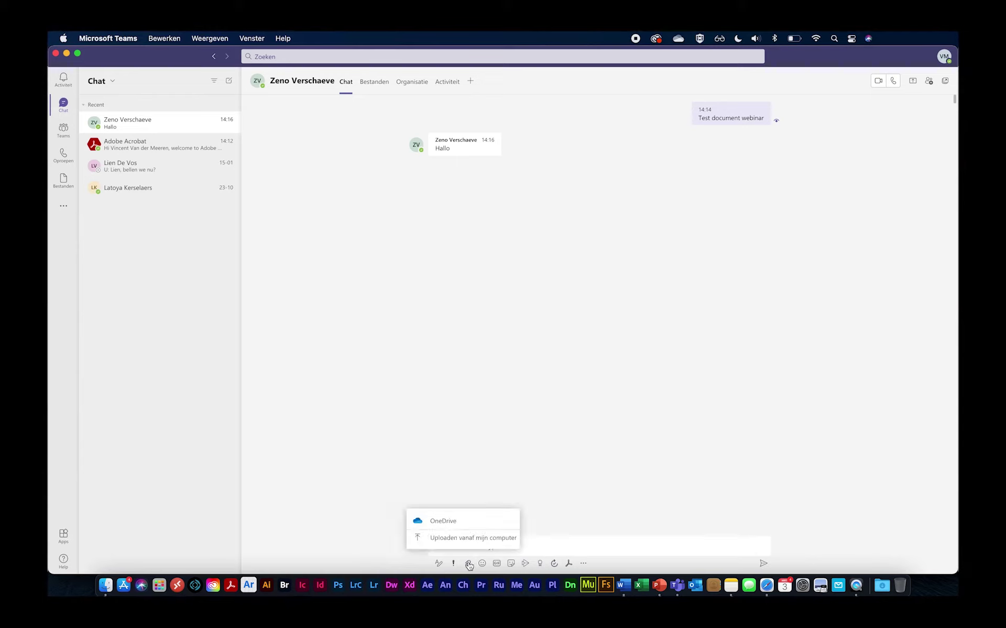
Start an upload from the computer and browse into the WERK folder.
{"action": "left_click", "coordinate": [462, 542]}
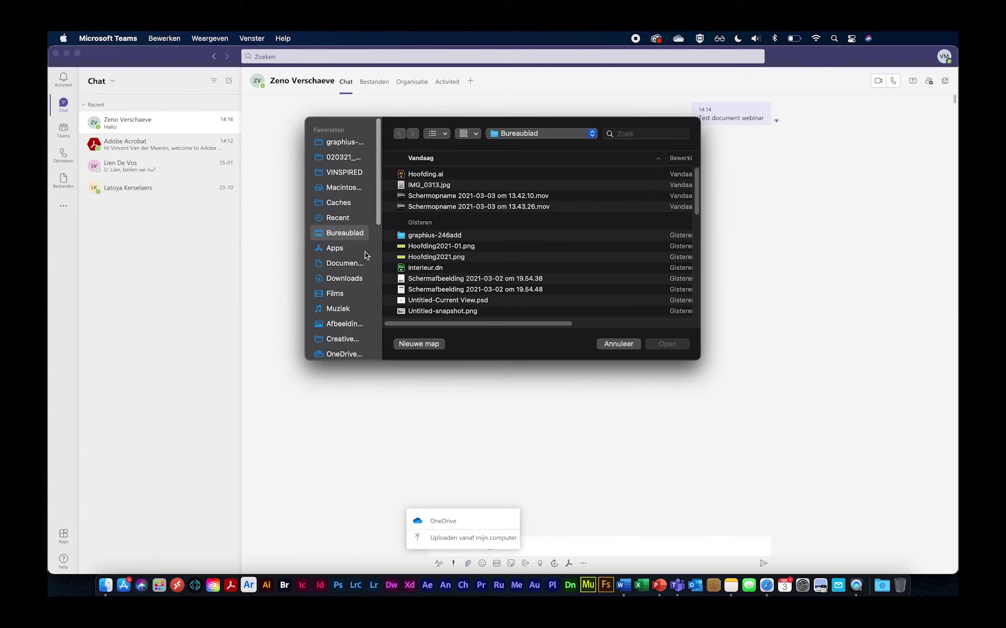
{"action": "scroll", "coordinate": [354, 303], "scroll_direction": "down", "scroll_amount": 2}
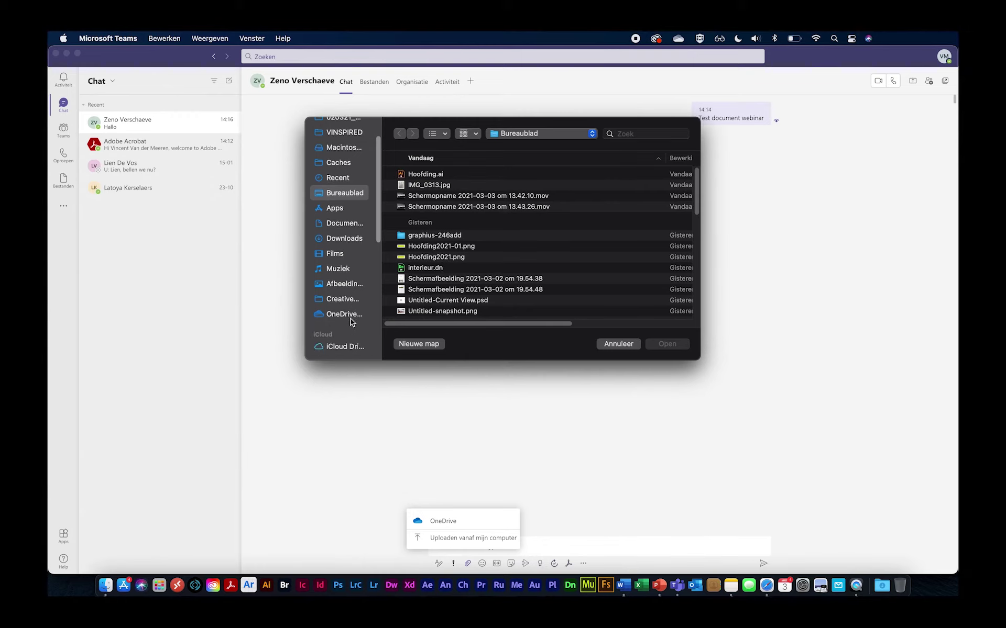
{"action": "scroll", "coordinate": [355, 243], "scroll_direction": "up", "scroll_amount": 2}
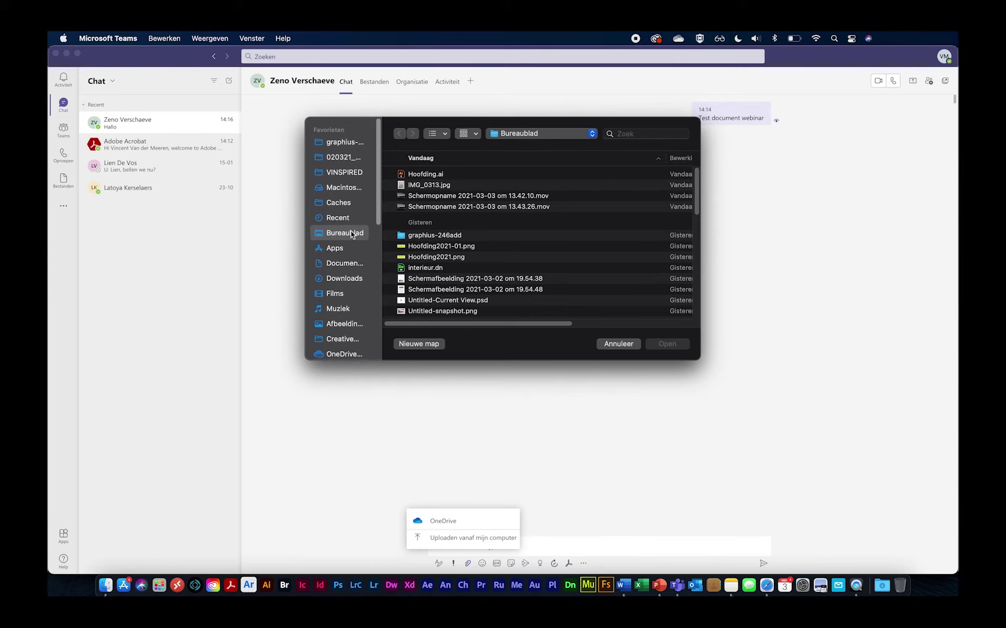
{"action": "scroll", "coordinate": [435, 227], "scroll_direction": "down", "scroll_amount": 10}
{"action": "scroll", "coordinate": [434, 227], "scroll_direction": "down", "scroll_amount": 10}
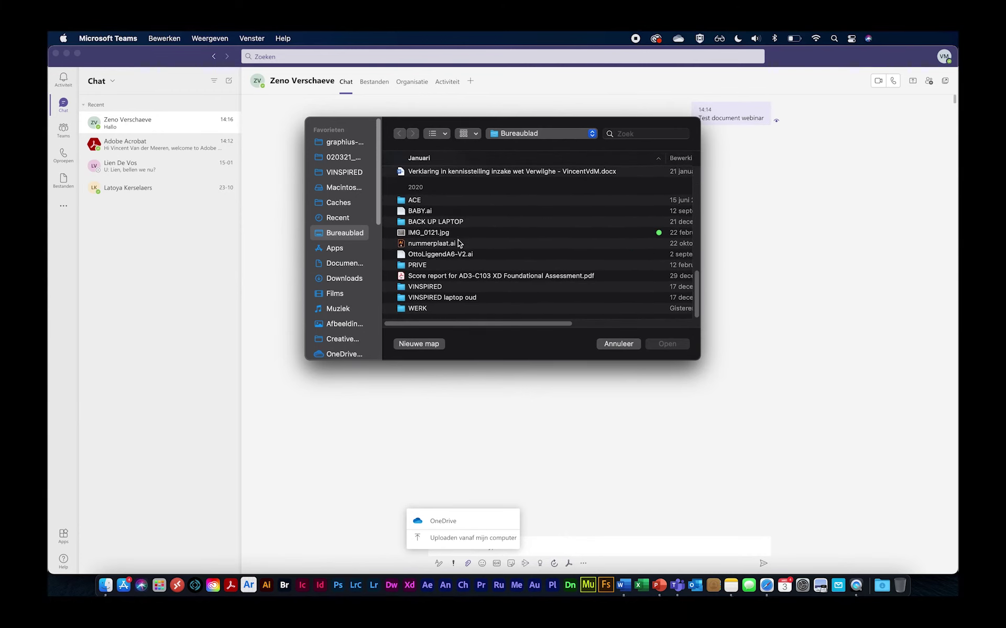
{"action": "double_click", "coordinate": [424, 309]}
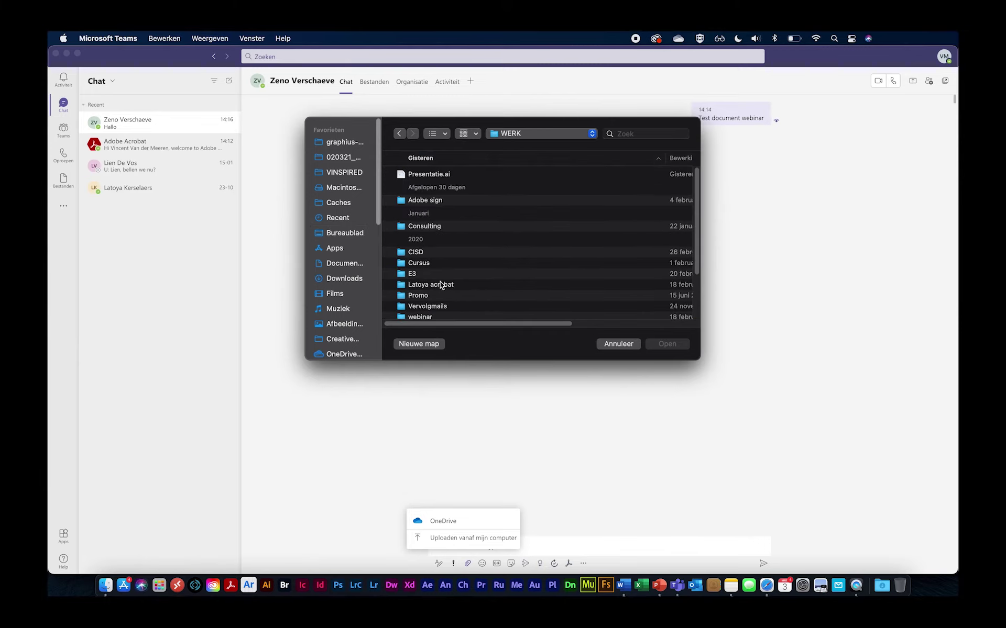
Navigate through Opleidingen and InDesignBasis into the Magazine-start Folder.
{"action": "scroll", "coordinate": [445, 212], "scroll_direction": "down", "scroll_amount": 5}
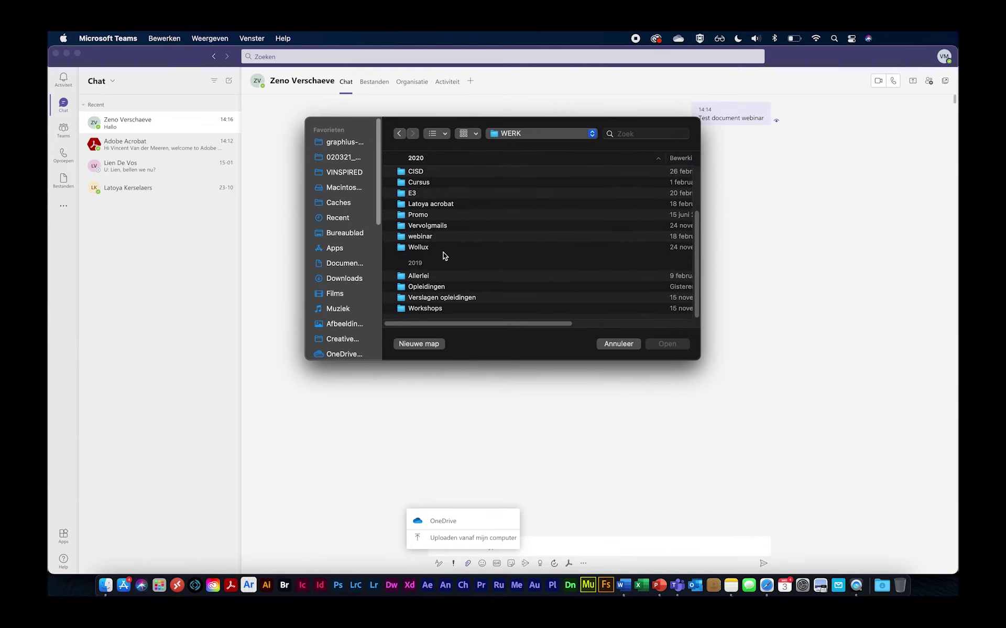
{"action": "scroll", "coordinate": [443, 254], "scroll_direction": "up", "scroll_amount": 2}
{"action": "scroll", "coordinate": [443, 255], "scroll_direction": "up", "scroll_amount": 2}
{"action": "scroll", "coordinate": [435, 253], "scroll_direction": "down", "scroll_amount": 4}
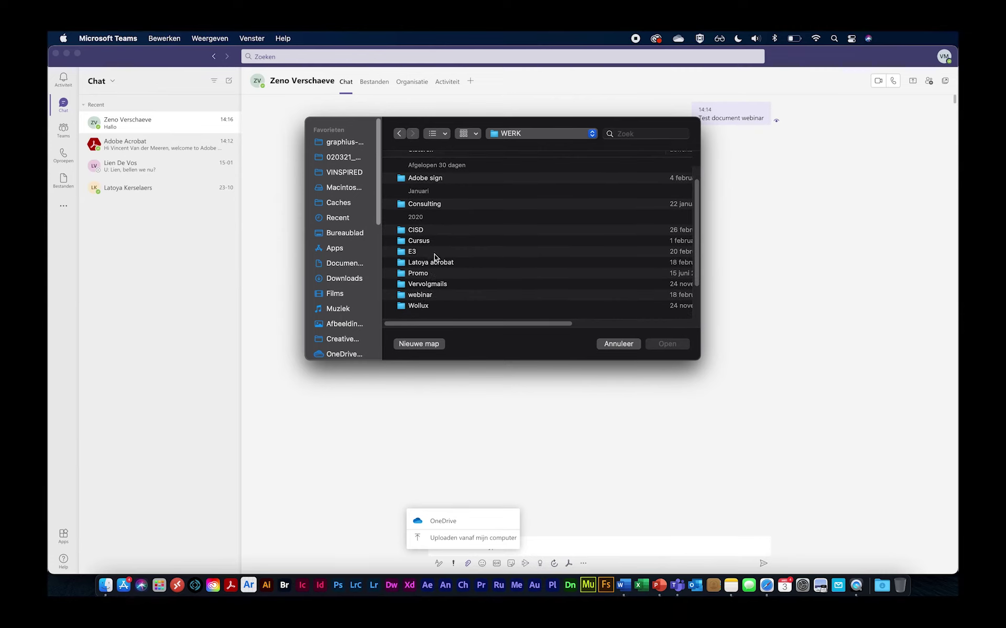
{"action": "double_click", "coordinate": [436, 291]}
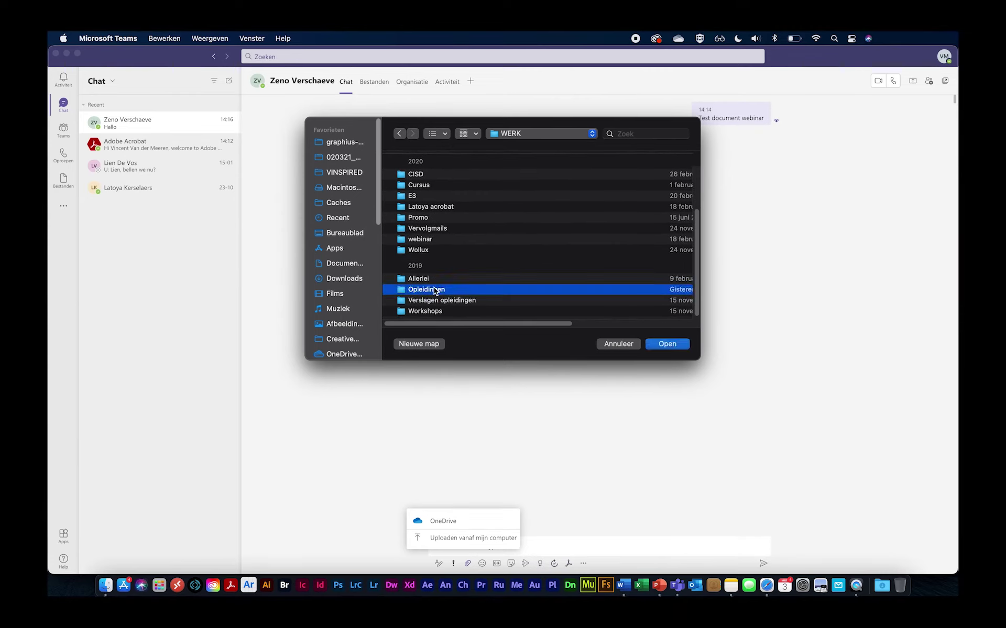
{"action": "scroll", "coordinate": [448, 211], "scroll_direction": "down", "scroll_amount": 2}
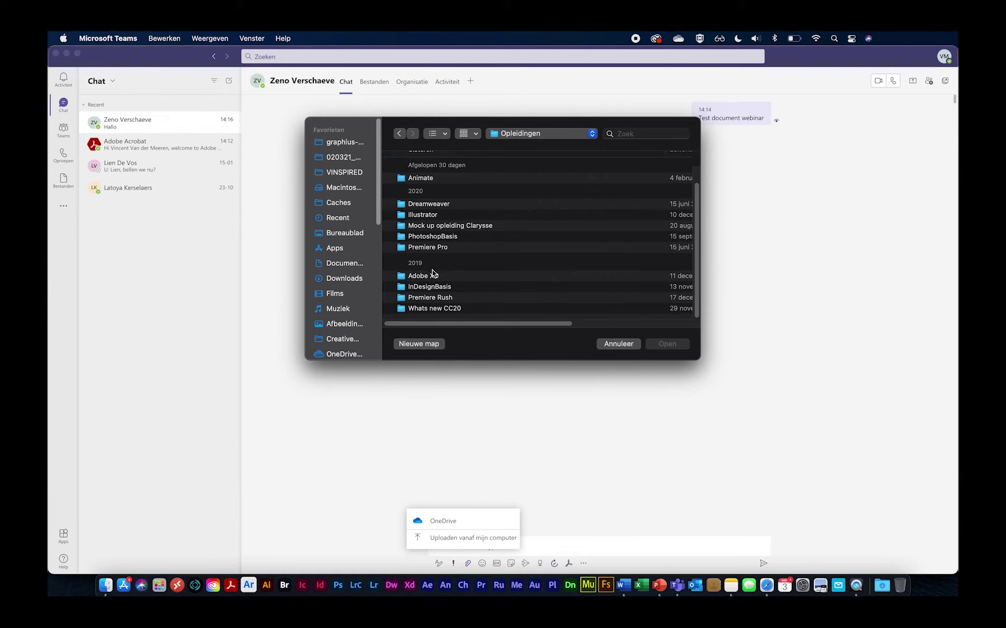
{"action": "double_click", "coordinate": [432, 290]}
{"action": "double_click", "coordinate": [458, 184]}
Attach Magazine-startPRI.pdf and send it in the chat.
{"action": "left_click", "coordinate": [450, 195]}
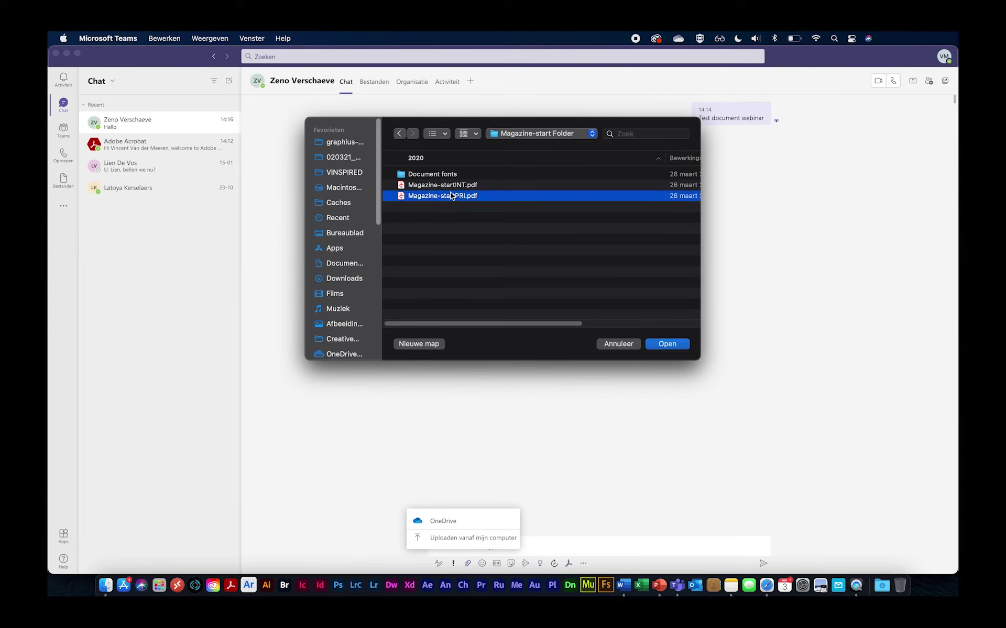
{"action": "key", "text": "space"}
{"action": "key", "text": "space"}
{"action": "left_click", "coordinate": [680, 345]}
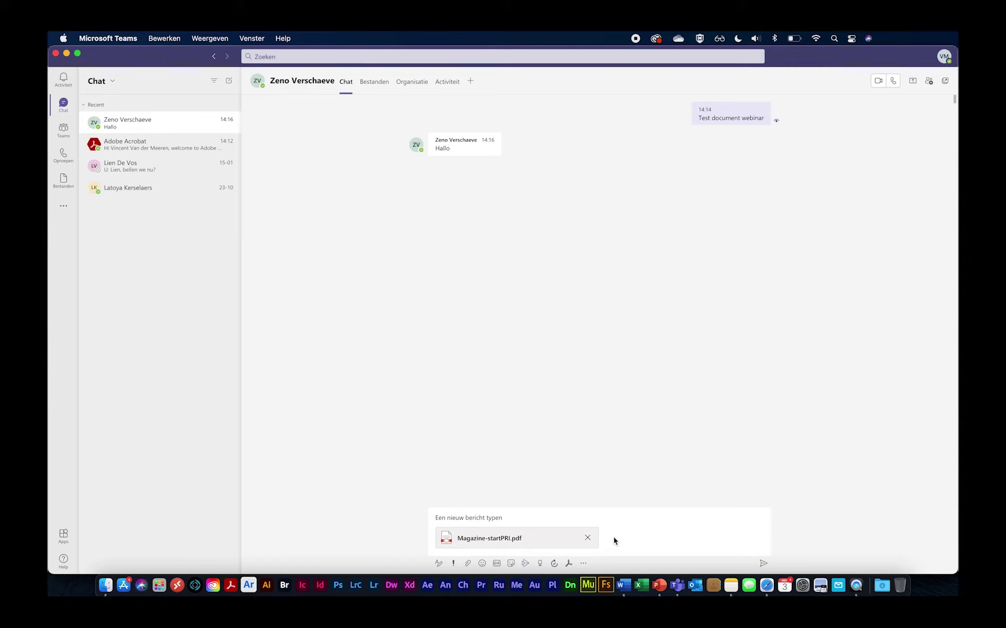
{"action": "left_click", "coordinate": [610, 520]}
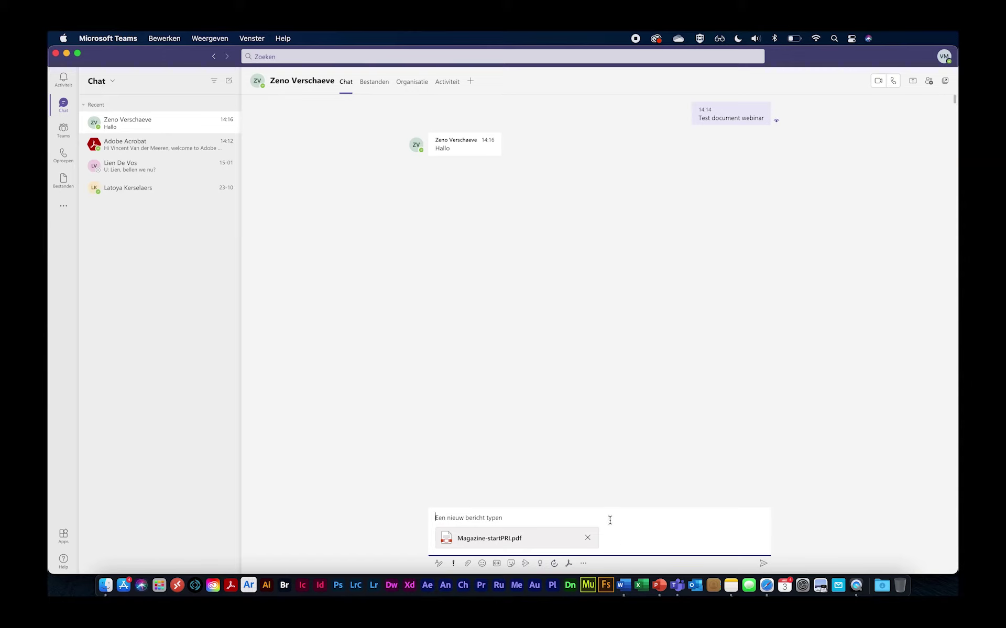
{"action": "key", "text": "Return"}
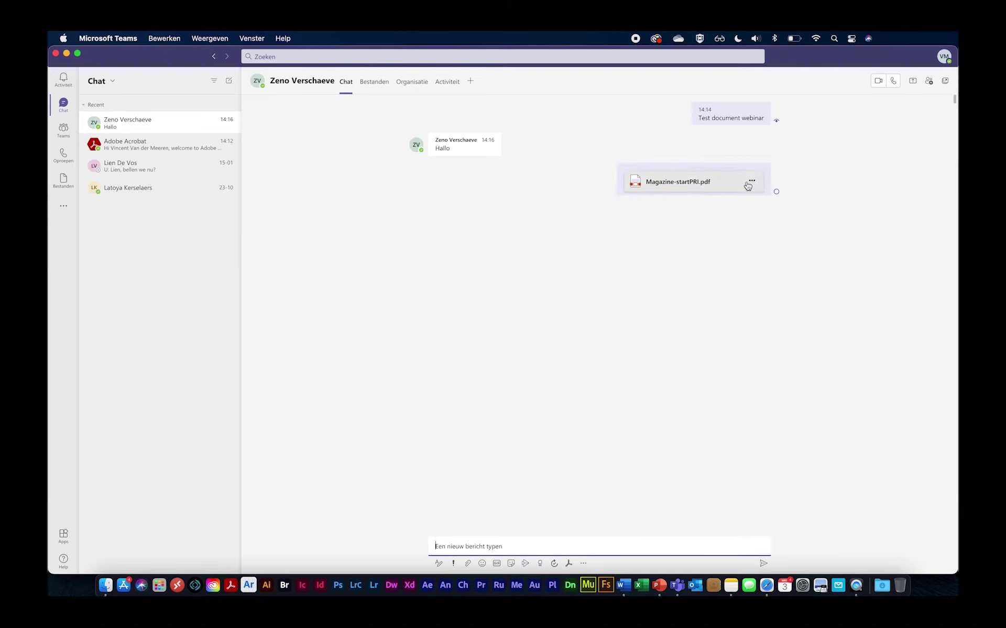
Open the sent PDF in Adobe Acrobat from the message's extra actions.
{"action": "left_click", "coordinate": [762, 158]}
{"action": "mouse_move", "coordinate": [759, 236]}
{"action": "left_click", "coordinate": [837, 239]}
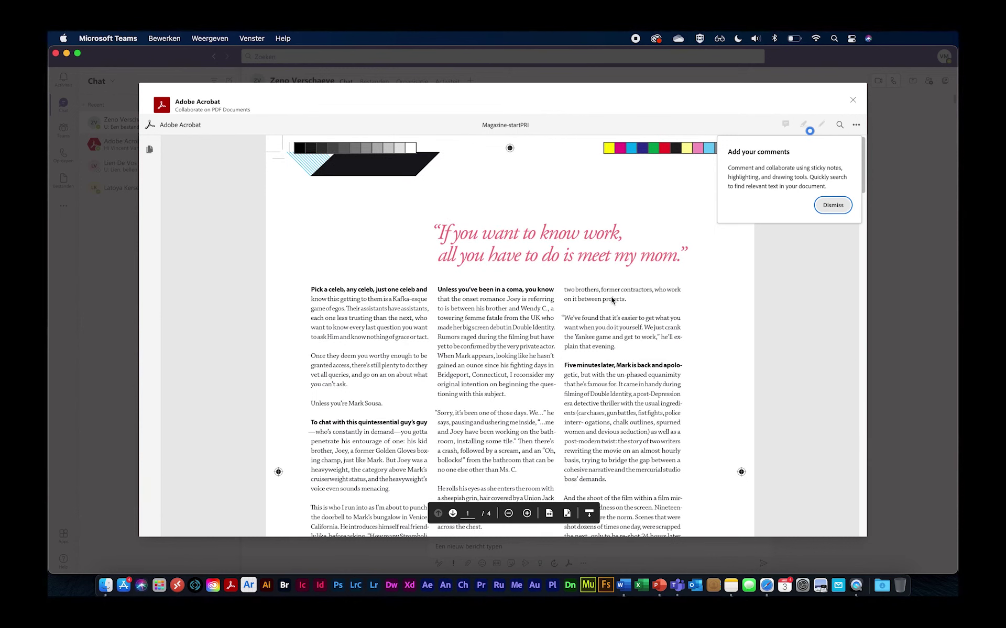
Scroll the Magazine-startPRI pages, dismiss the commenting tip and show the comments pane.
{"action": "scroll", "coordinate": [664, 237], "scroll_direction": "down", "scroll_amount": 3}
{"action": "scroll", "coordinate": [664, 238], "scroll_direction": "down", "scroll_amount": 12}
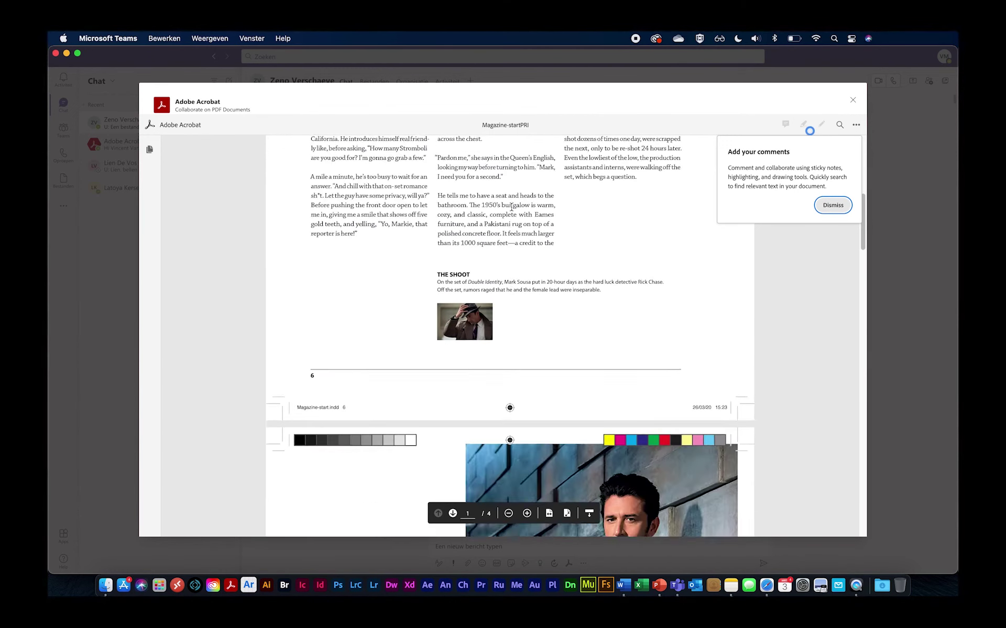
{"action": "left_click", "coordinate": [827, 206]}
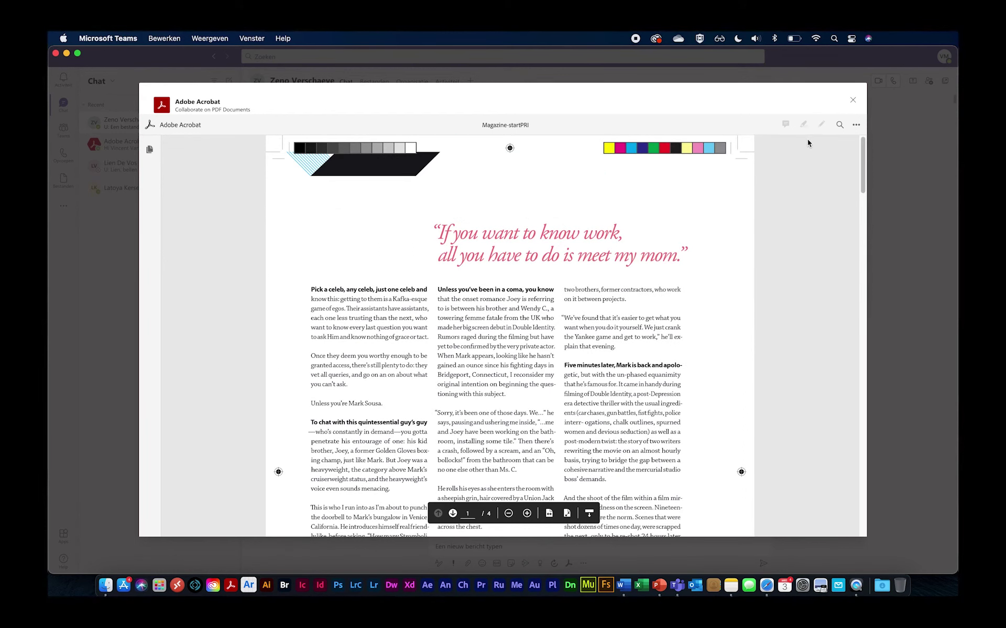
{"action": "left_click", "coordinate": [855, 128]}
{"action": "scroll", "coordinate": [544, 247], "scroll_direction": "down", "scroll_amount": 15}
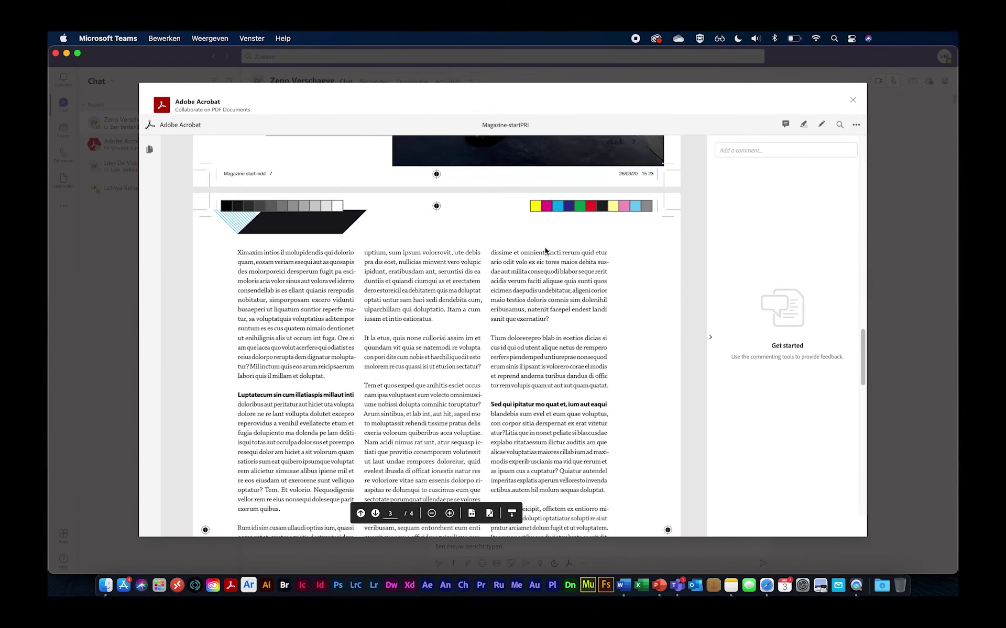
Post a comment addressed to the colleague asking 'vind jij dit goed?'.
{"action": "left_click", "coordinate": [765, 151]}
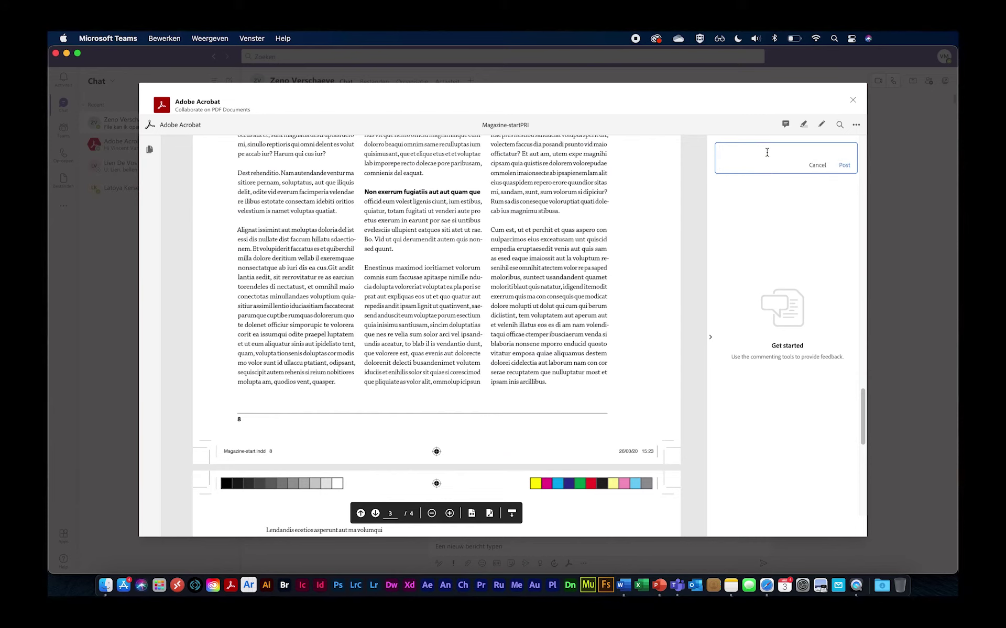
{"action": "type", "text": "Zeno, vind jij dit goed?"}
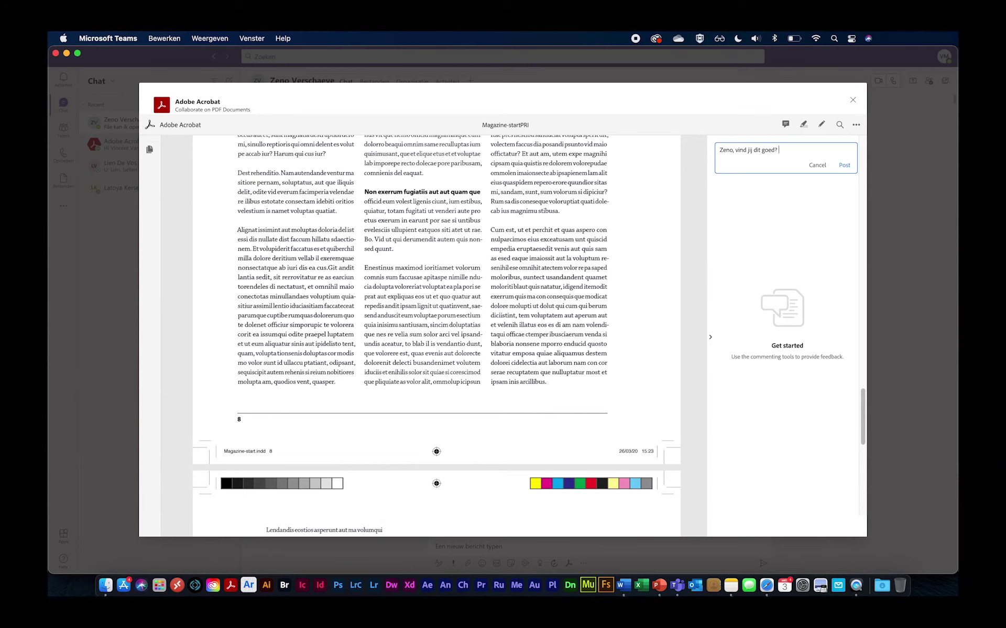
{"action": "left_click", "coordinate": [843, 165]}
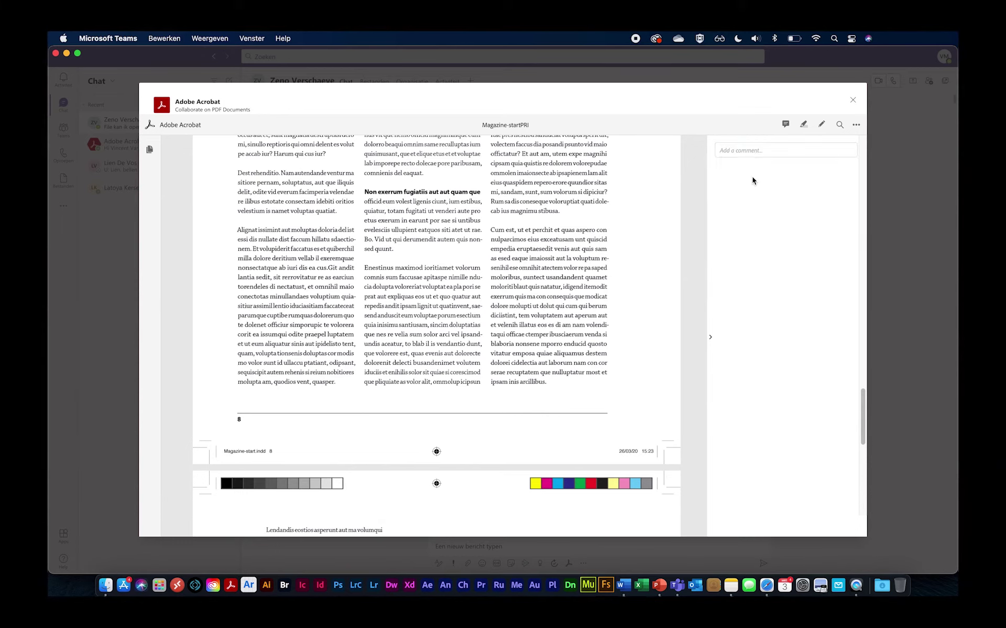
Check the posted comment's options, then close the Acrobat viewer.
{"action": "scroll", "coordinate": [653, 252], "scroll_direction": "down", "scroll_amount": 10}
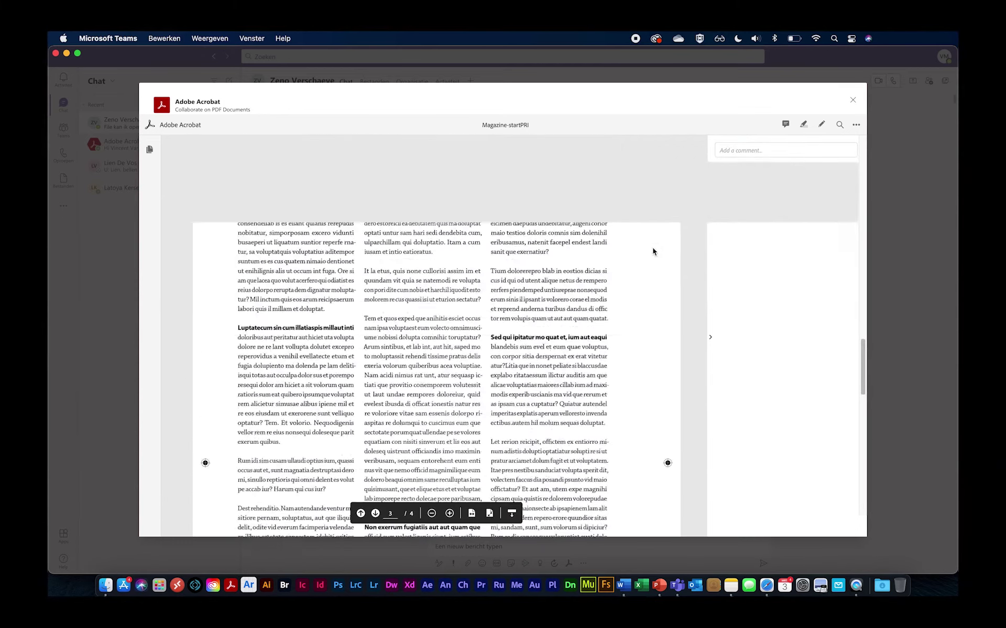
{"action": "scroll", "coordinate": [653, 247], "scroll_direction": "down", "scroll_amount": 10}
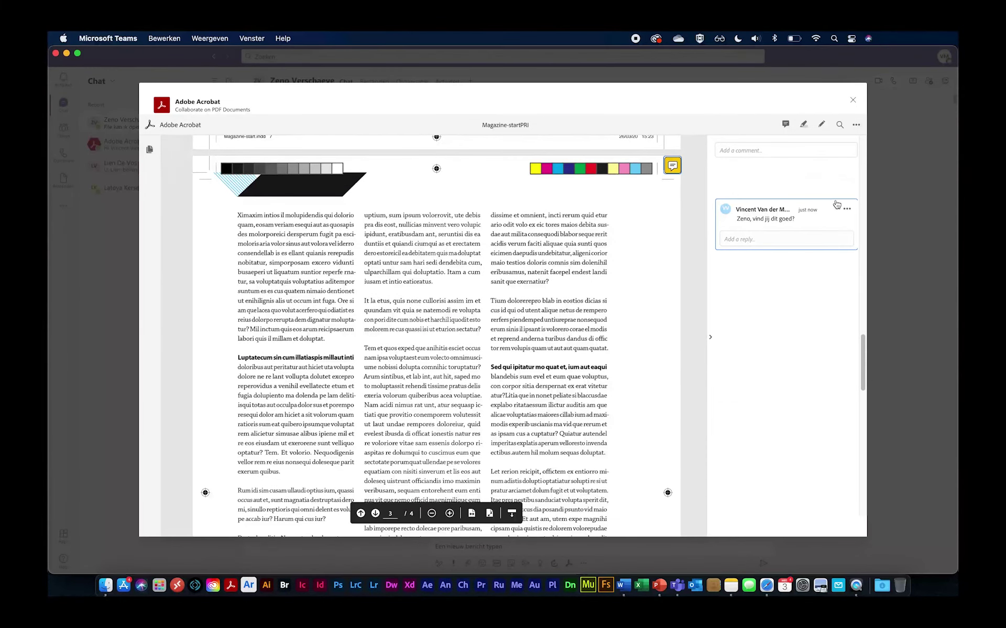
{"action": "left_click", "coordinate": [846, 211]}
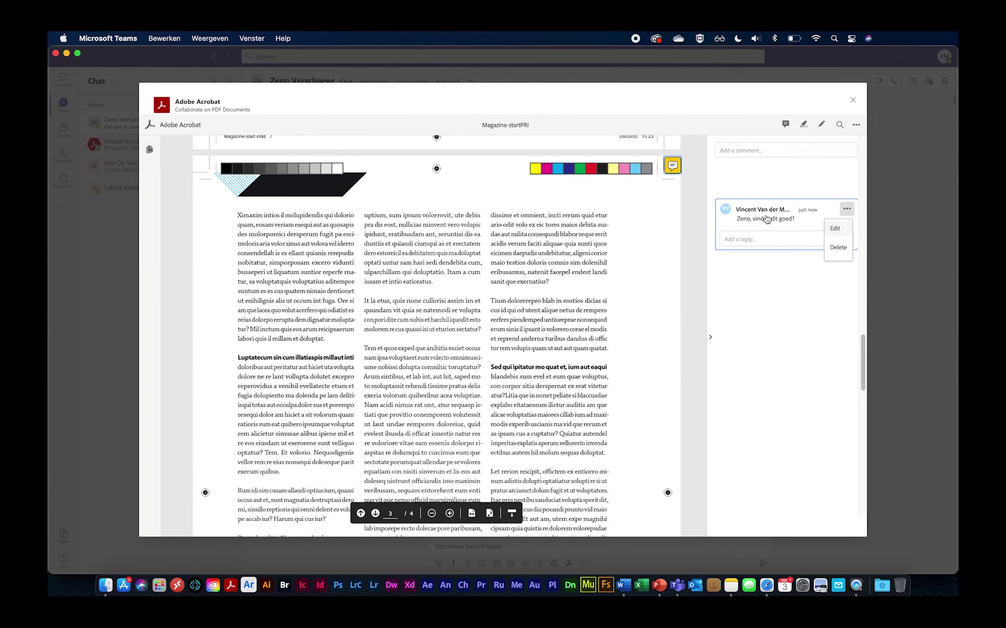
{"action": "left_click", "coordinate": [776, 175]}
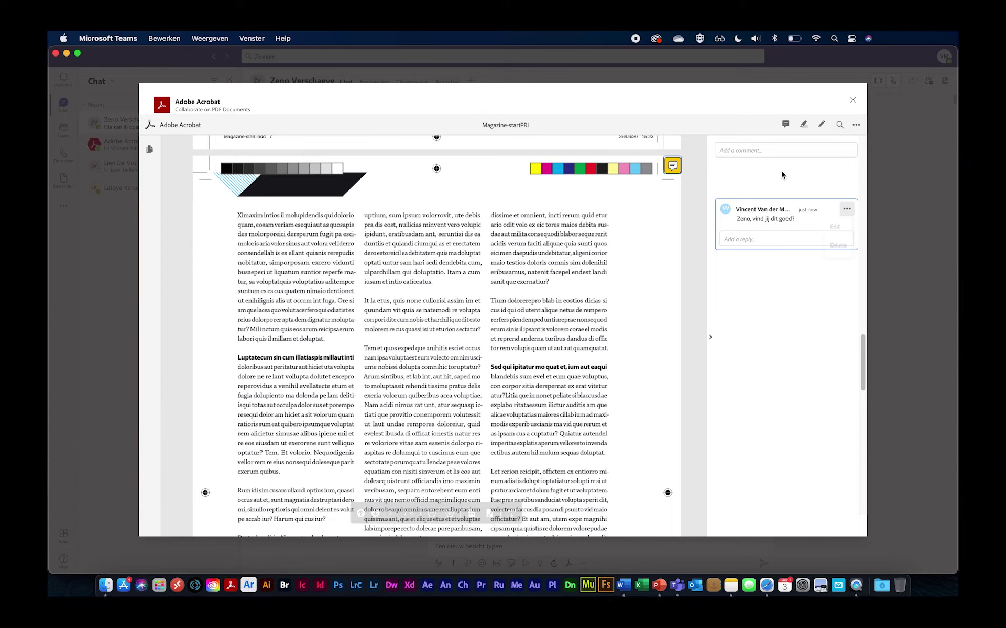
{"action": "left_click", "coordinate": [849, 101]}
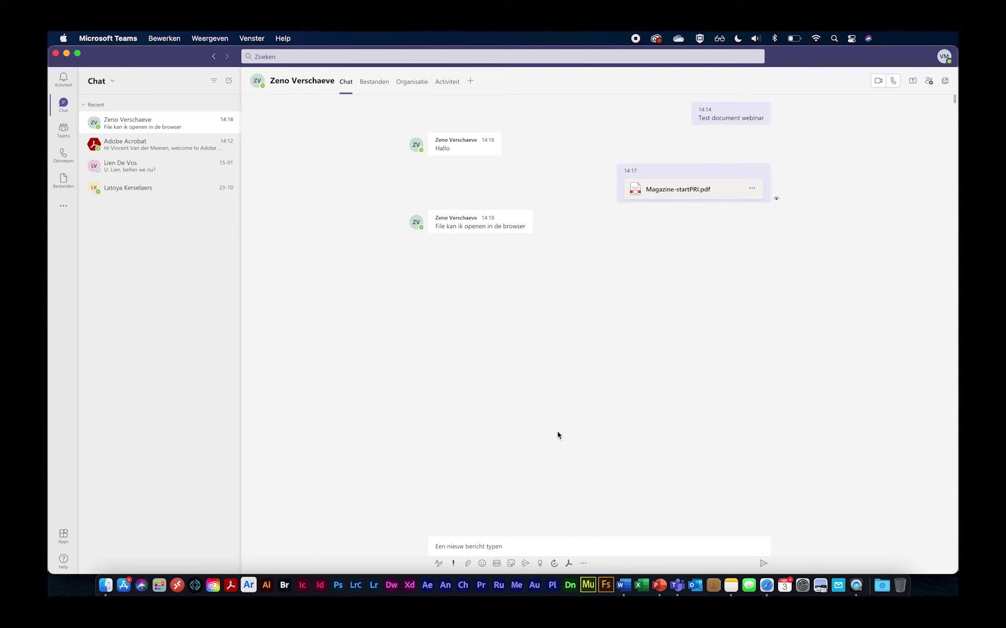
Send 'Heb een comment geplaatst :)' and 'Heel makkelijk om dit te delen' as two chat messages.
{"action": "left_click", "coordinate": [515, 541]}
{"action": "type", "text": "Heb een comment geplaatst"}
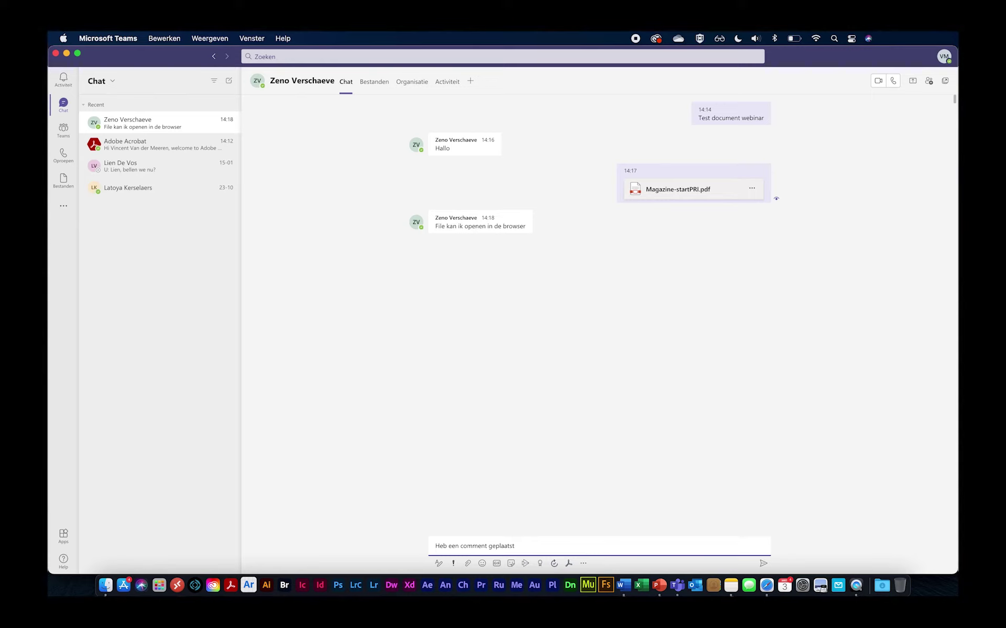
{"action": "type", "text": " :)"}
{"action": "key", "text": "Return"}
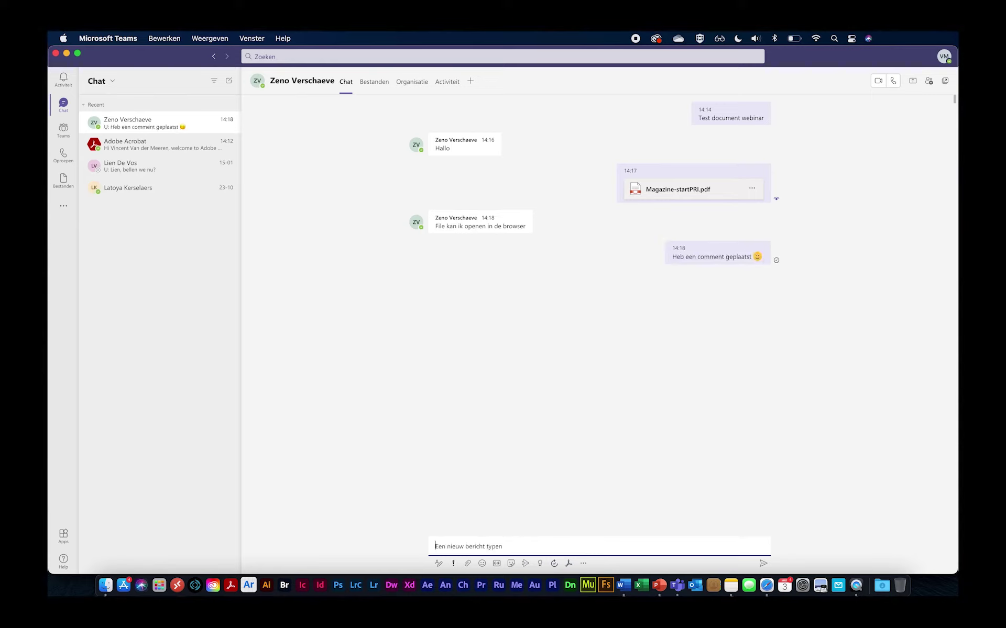
{"action": "type", "text": "Heel makkelijk om dit te delen"}
{"action": "key", "text": "Return"}
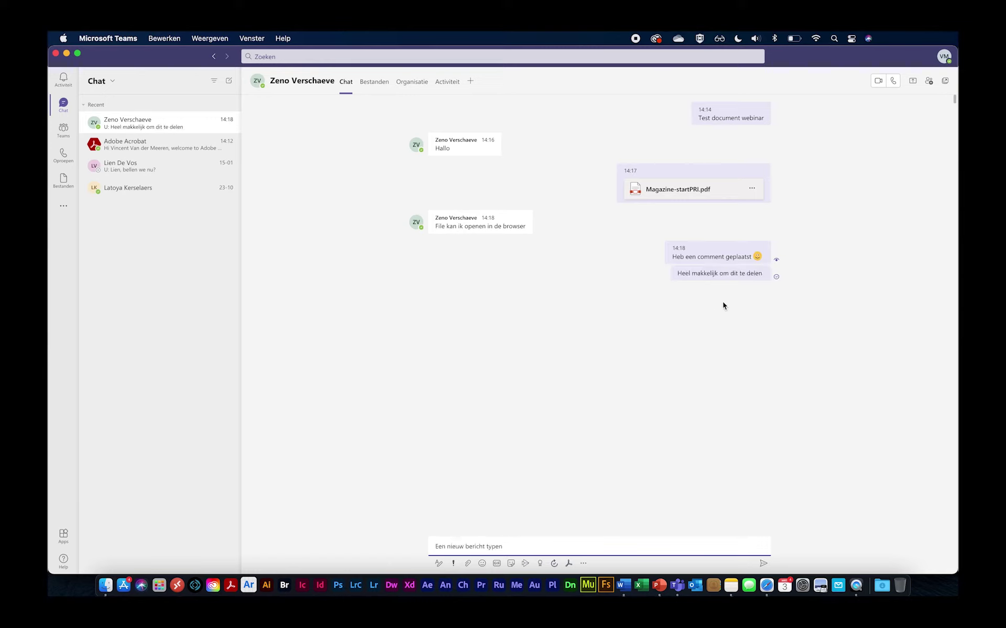